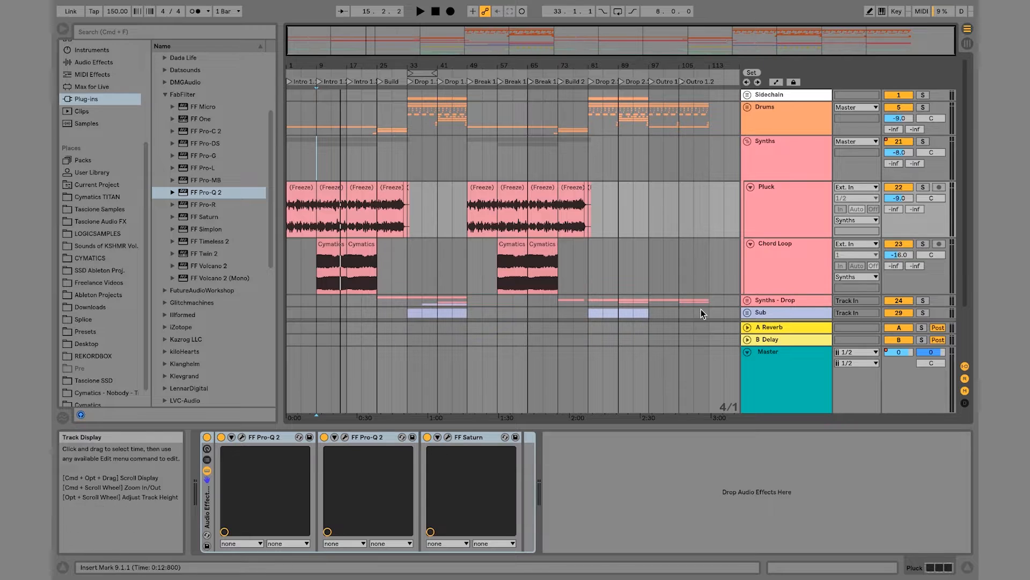
# Step: Fold all the expanded synth tracks, collapse the Synths group, and expand the Synths - Drop group
pyautogui.keyDown('alt'); pyautogui.click(749, 187); pyautogui.keyUp('alt')
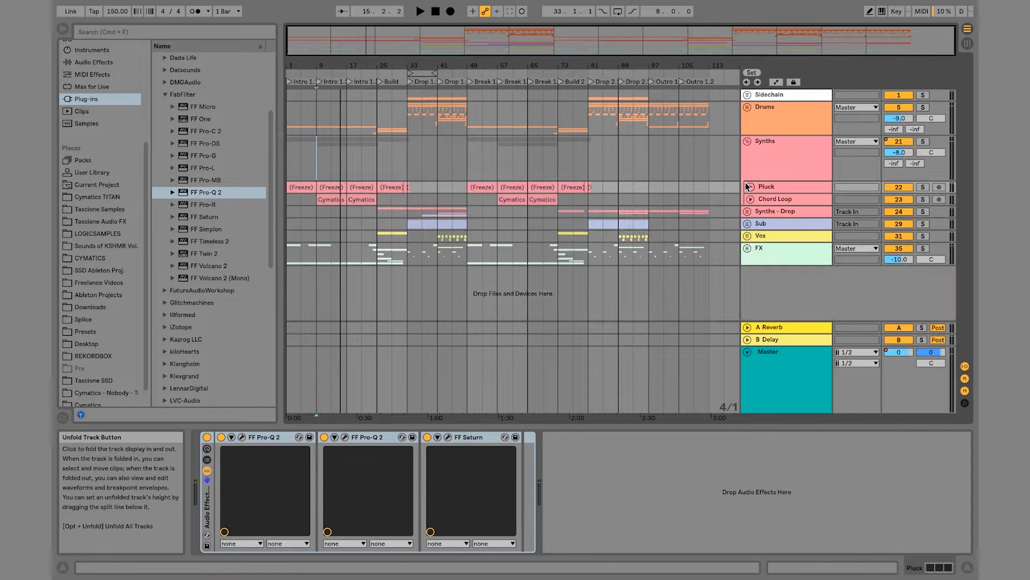
pyautogui.click(746, 141)
pyautogui.click(747, 153)
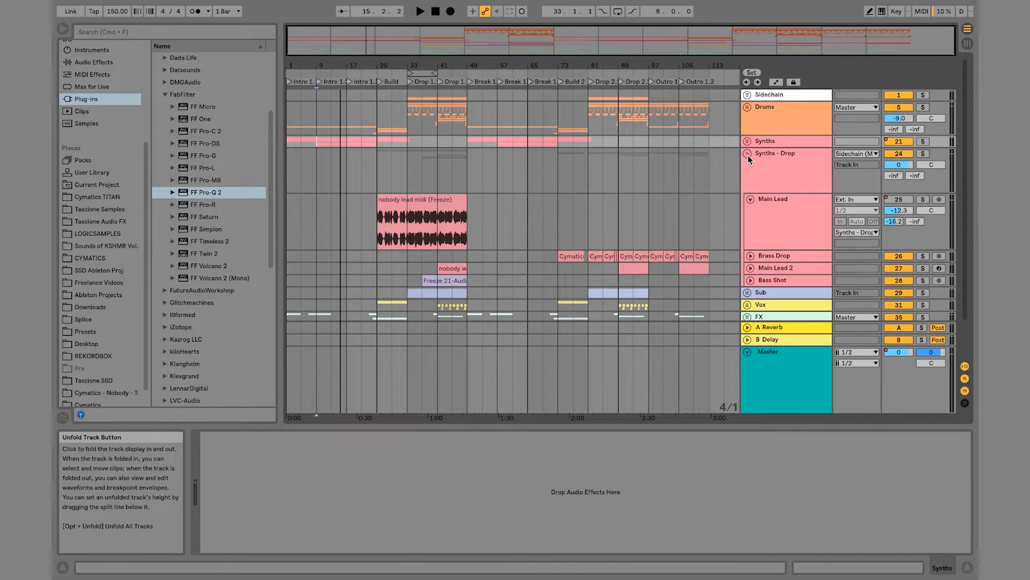
pyautogui.scroll(-2, 417, 258)
pyautogui.scroll(2, 418, 259)
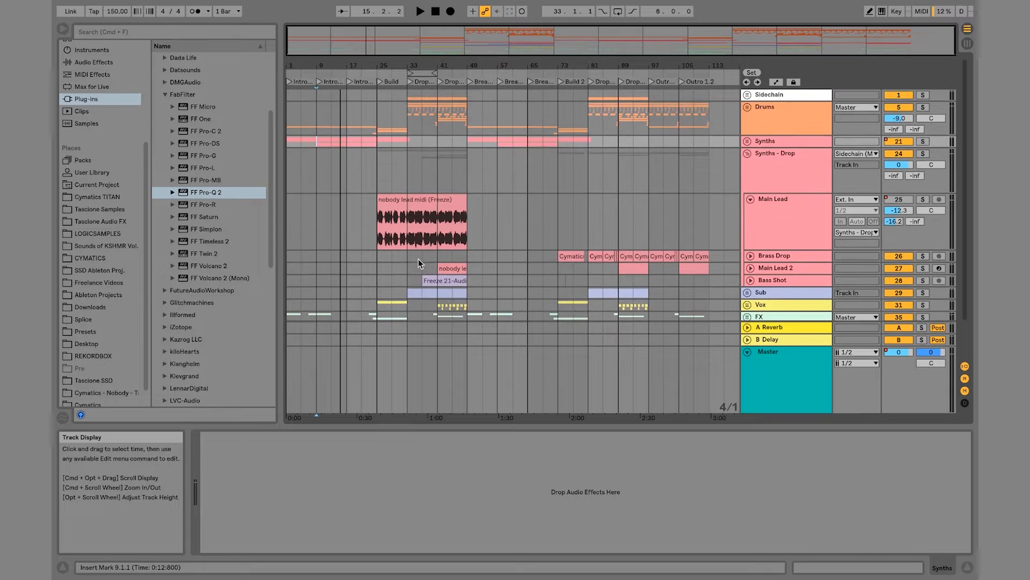
# Step: Play the arrangement from bar 25, compare the Main Lead alone and in the mix, and stop with it soloed
pyautogui.click(389, 227)
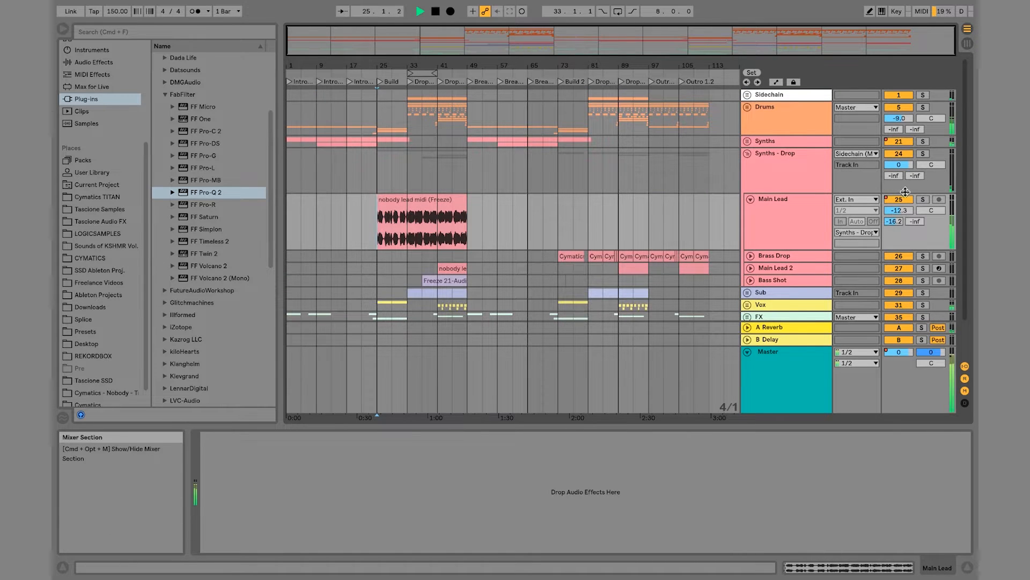
pyautogui.press('space')
pyautogui.click(924, 199)
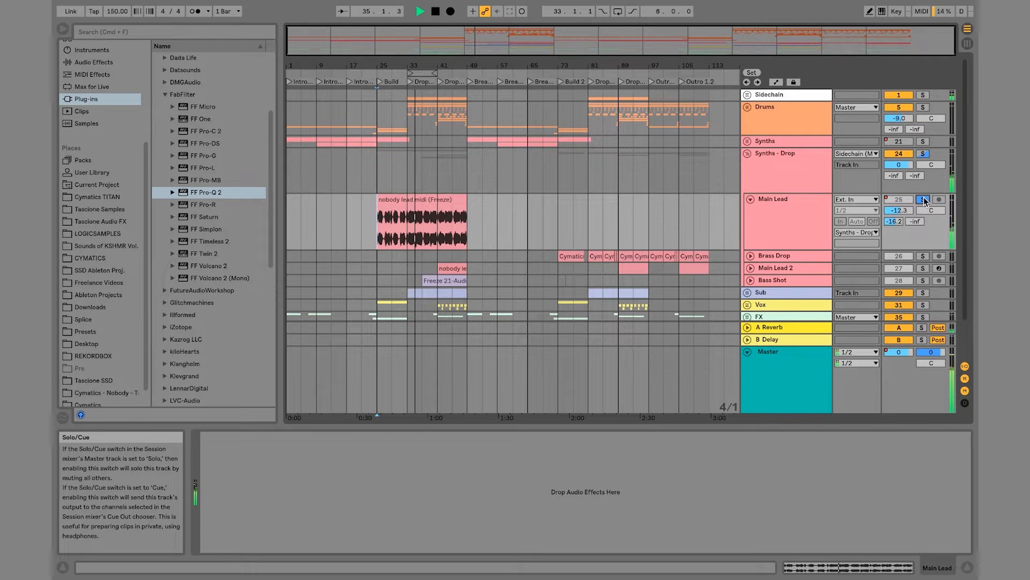
pyautogui.click(923, 199)
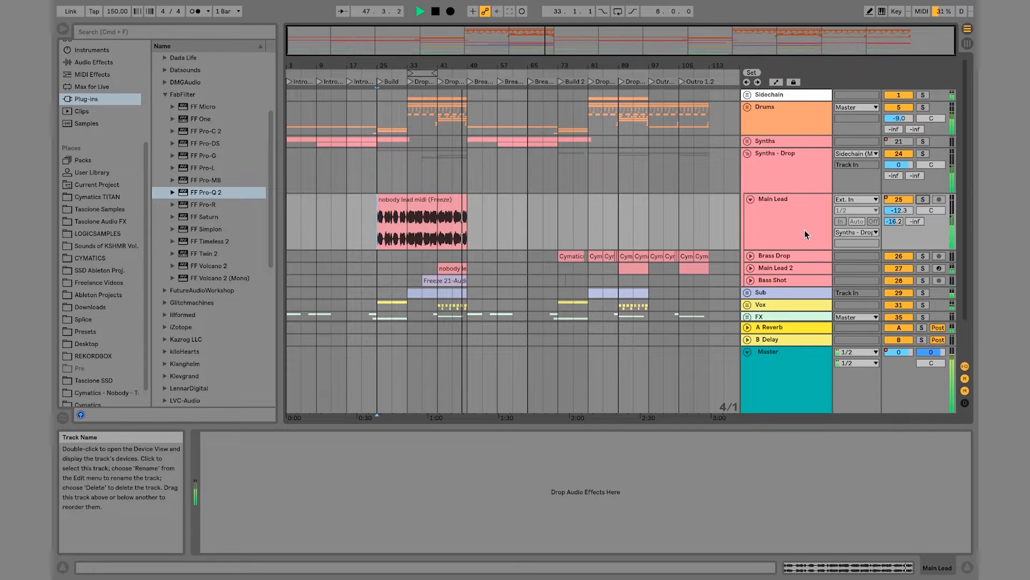
pyautogui.click(922, 200)
pyautogui.press('space')
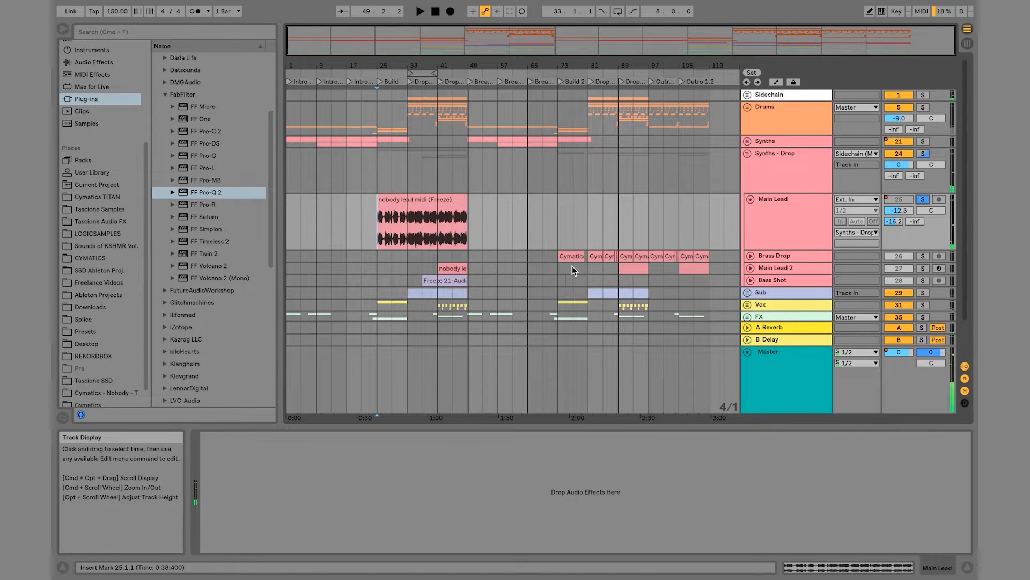
# Step: Add FF Pro-Q 2 to the Main Lead track and play the drop from bar 33
pyautogui.click(409, 237)
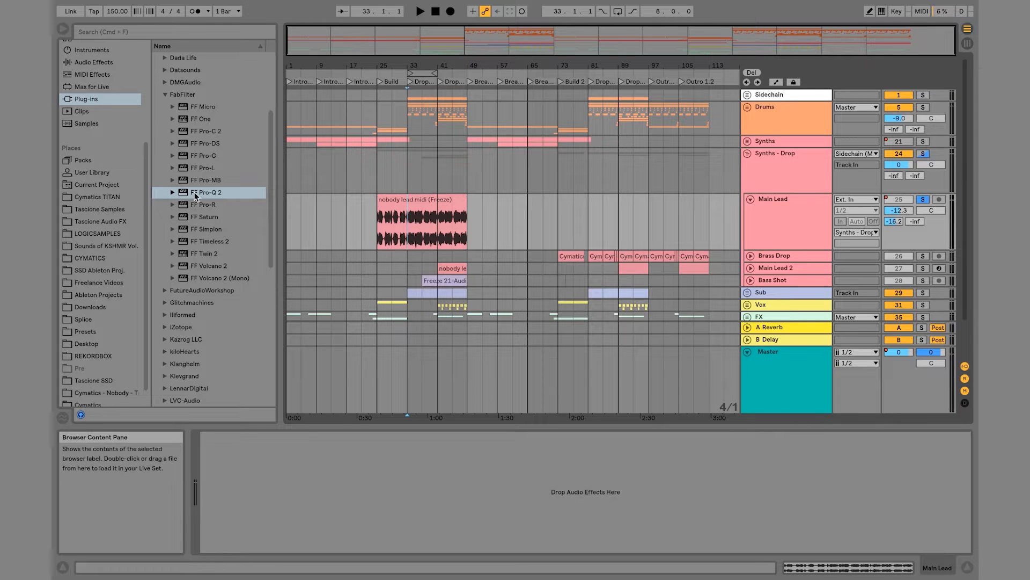
pyautogui.doubleClick(194, 191)
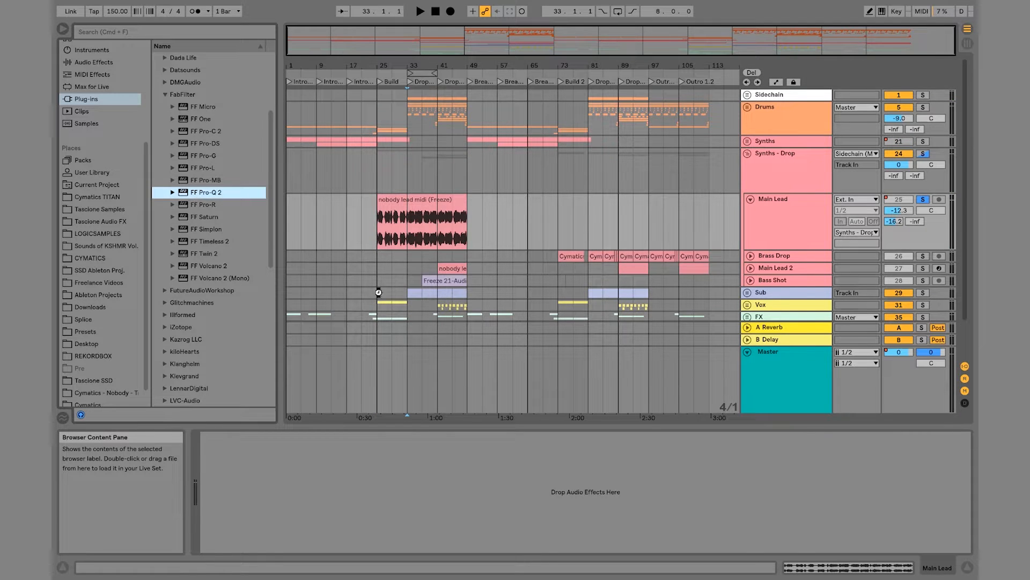
pyautogui.press('space')
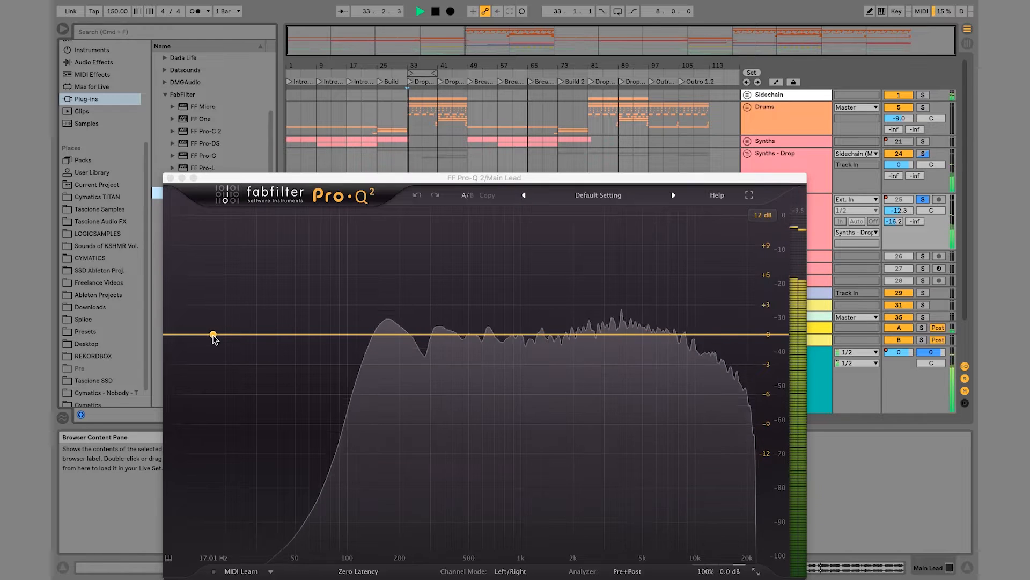
# Step: Add a 12 dB/oct low cut at about 132 Hz with Q about 1.17 and stop playback
pyautogui.moveTo(215, 334); pyautogui.dragTo(390, 294)
pyautogui.press('space')
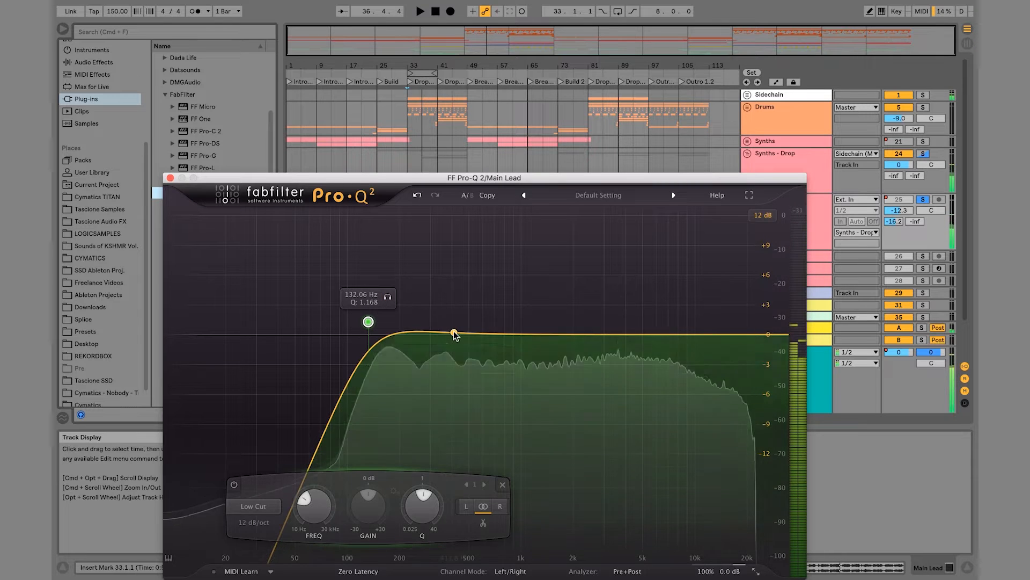
pyautogui.moveTo(367, 323)
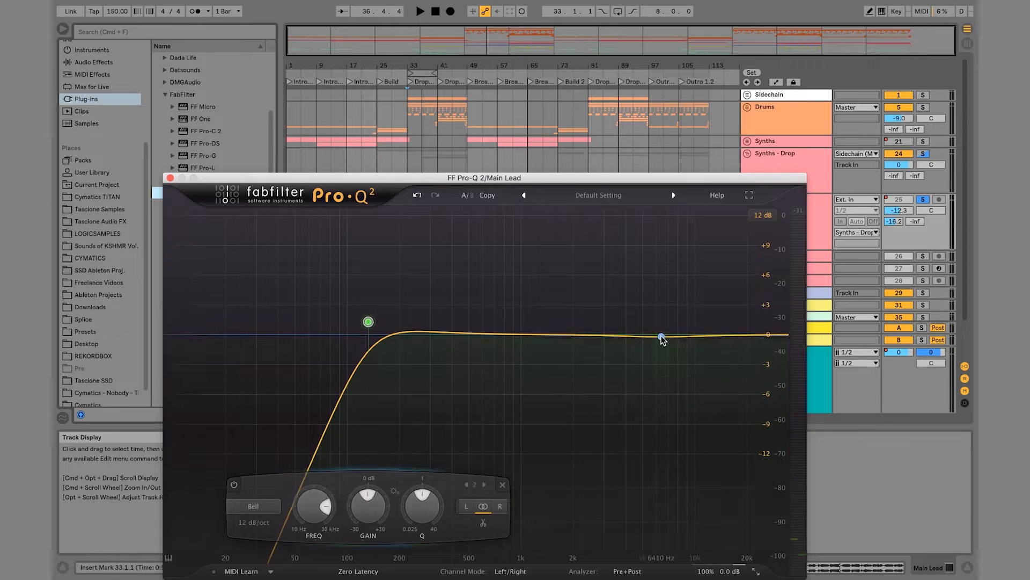
# Step: Add a bell band in the upper mids, set its frequency to 3500 Hz, and restart playback
pyautogui.click(661, 337)
pyautogui.moveTo(632, 337); pyautogui.dragTo(611, 338)
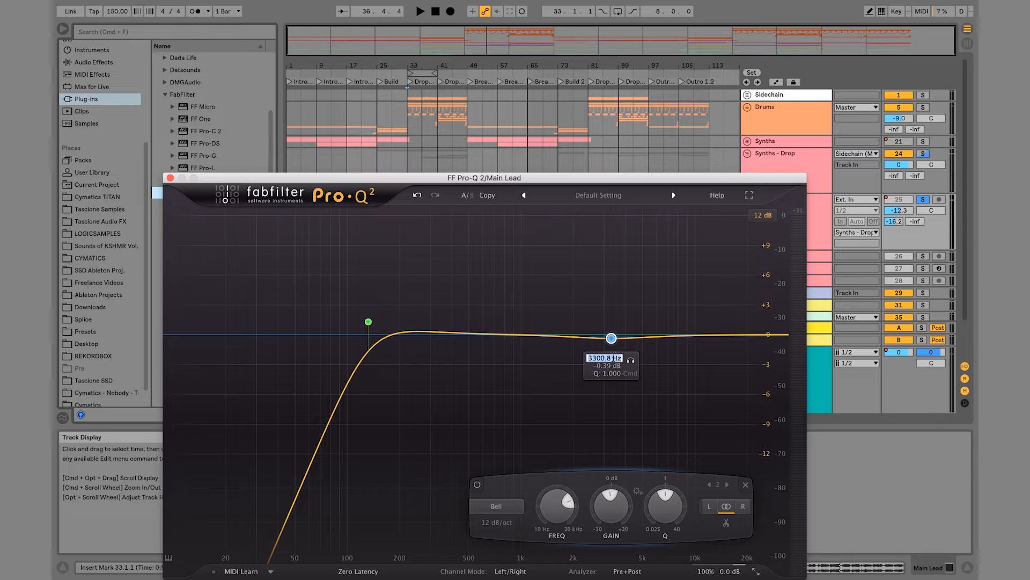
pyautogui.write('3500')
pyautogui.press('Return')
pyautogui.press('space')
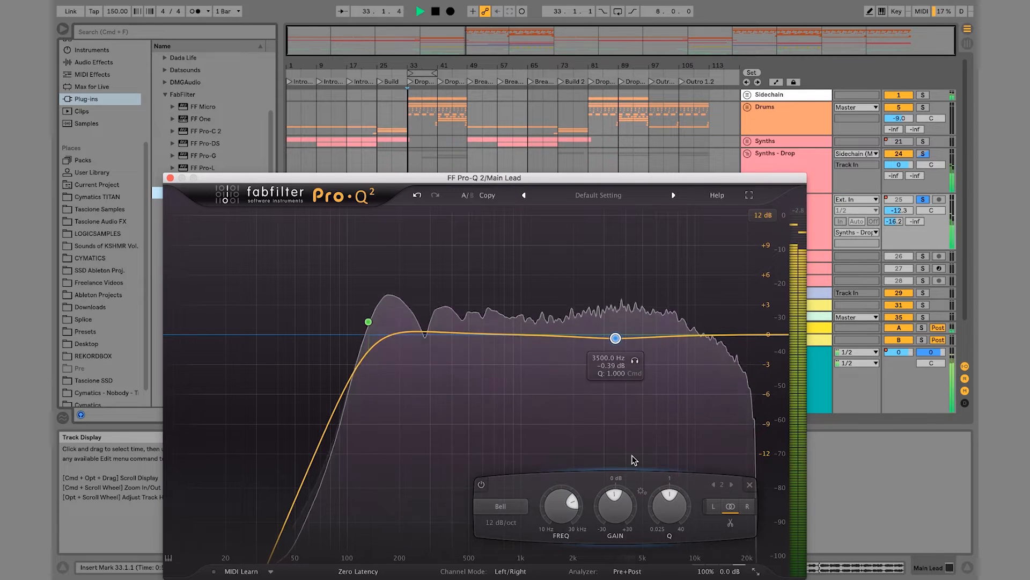
# Step: Cut the 3500 Hz band by about 1.45 dB with Q about 1.58 and add a high shelf boost of about 1.9 dB near 10.8 kHz
pyautogui.moveTo(663, 512); pyautogui.dragTo(616, 517)
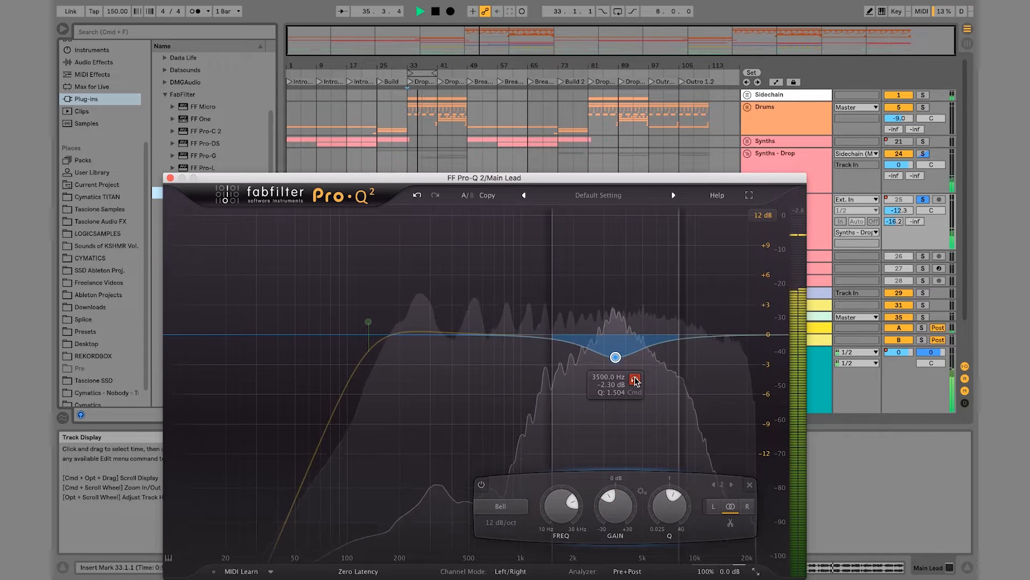
pyautogui.moveTo(620, 358); pyautogui.dragTo(619, 351)
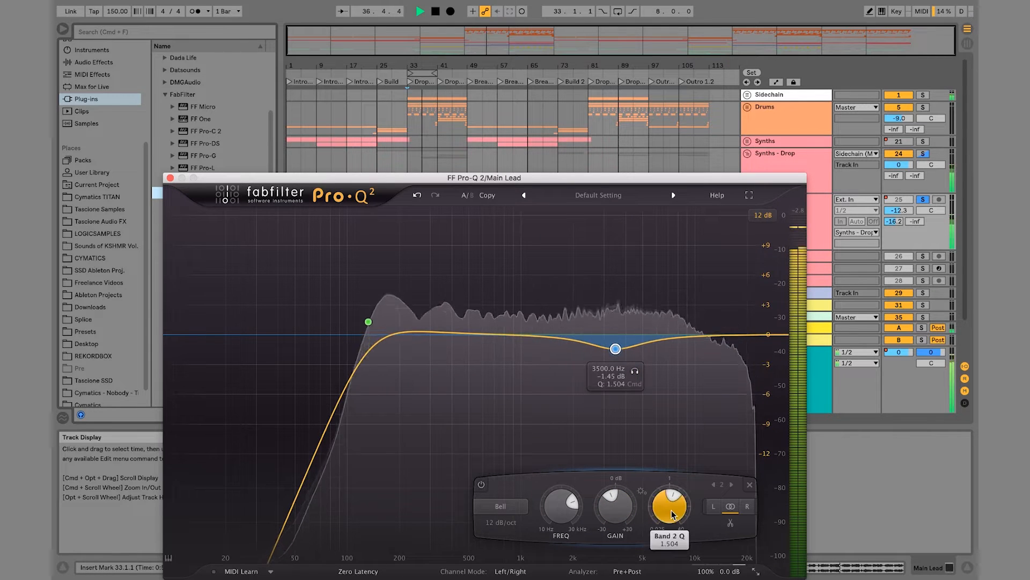
pyautogui.moveTo(713, 335); pyautogui.dragTo(702, 324)
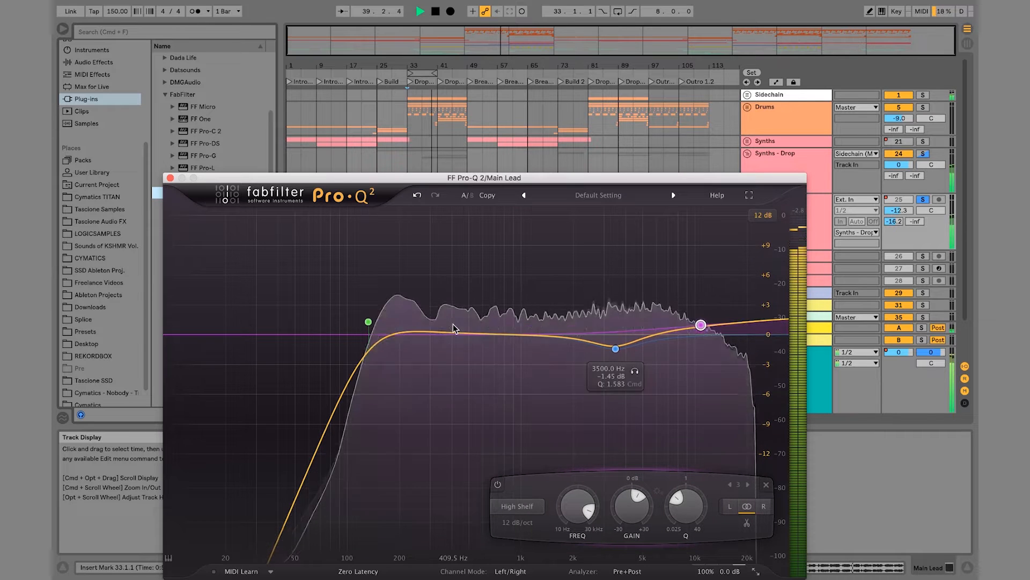
# Step: Shape the low mids with a bell boost of about 1 dB near 575 Hz and a cut of about 2.1 dB near 271 Hz
pyautogui.moveTo(452, 332); pyautogui.dragTo(473, 323)
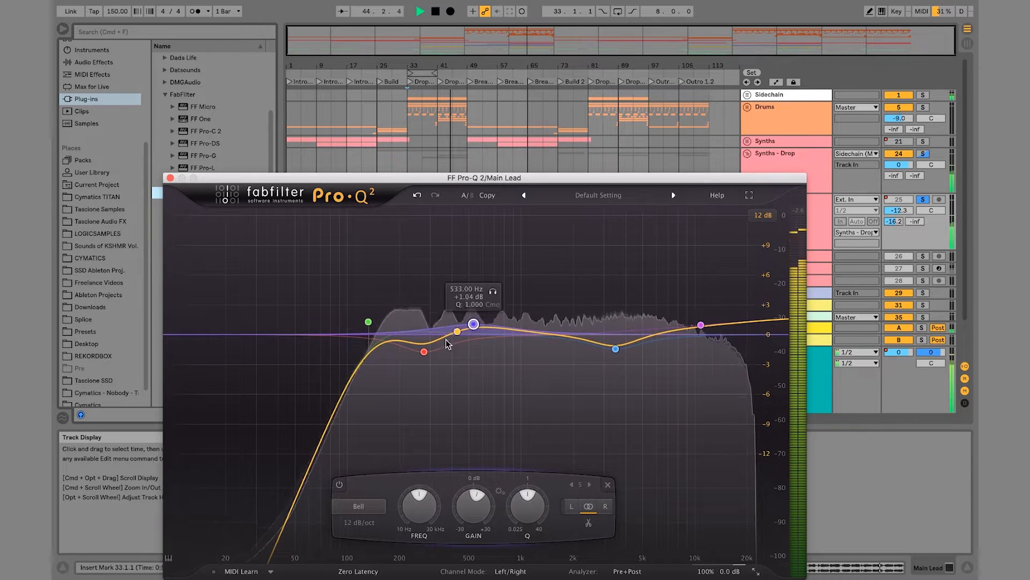
pyautogui.click(424, 353)
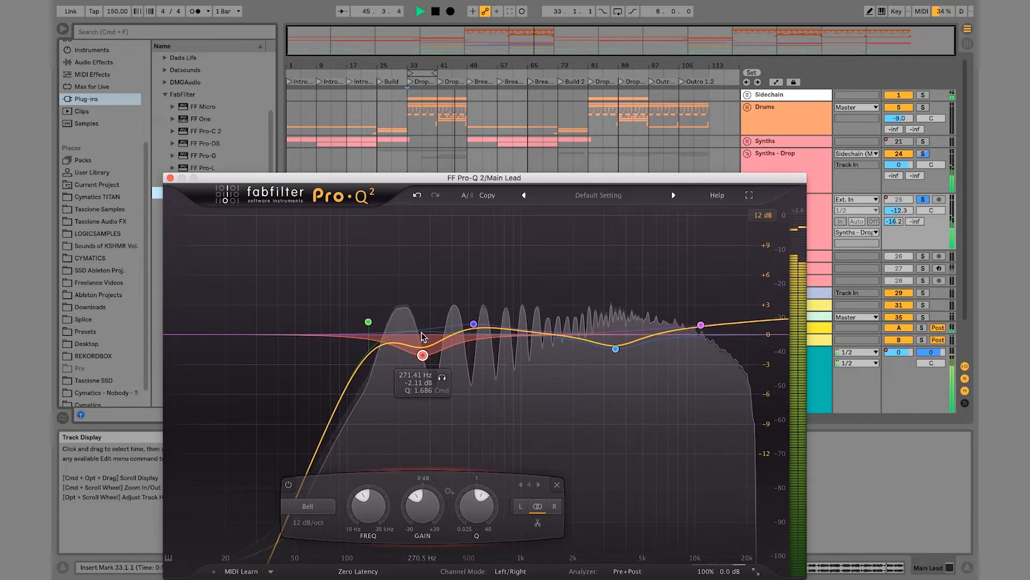
pyautogui.moveTo(474, 324); pyautogui.dragTo(479, 324)
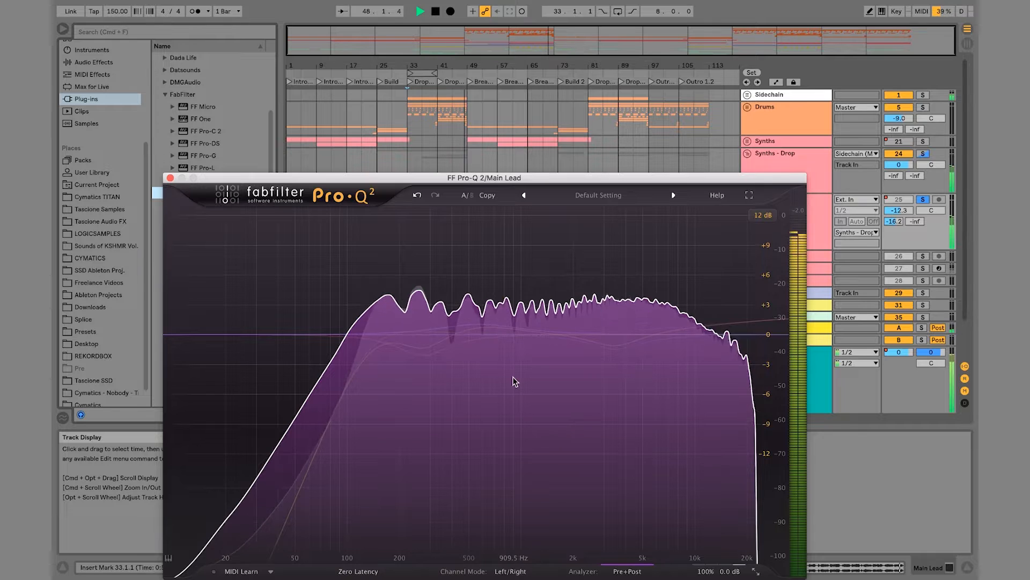
# Step: Replay the drop to judge the Main Lead EQ, shift the mid bell boost slightly higher in frequency, and close the EQ window
pyautogui.press('space')
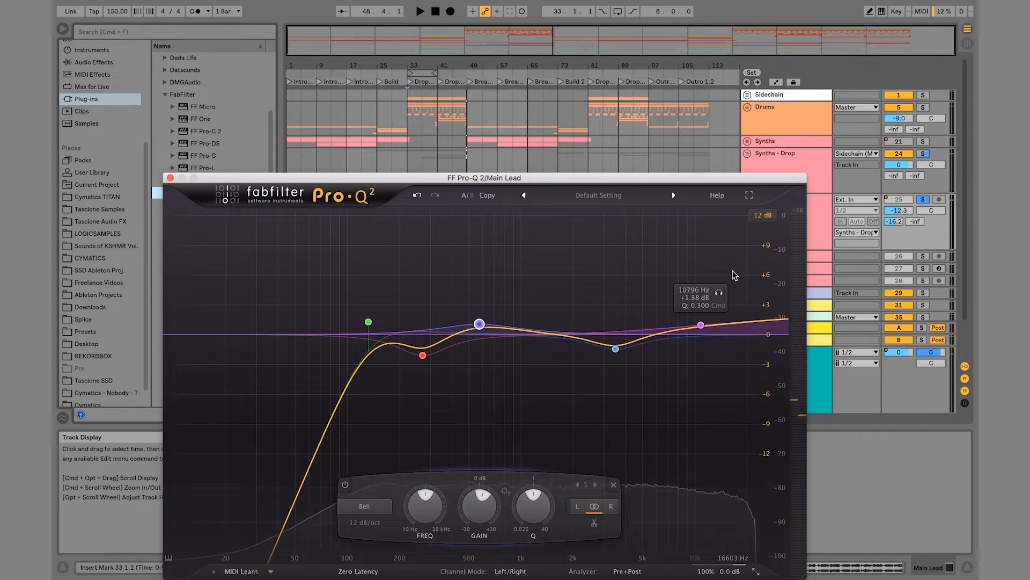
pyautogui.press('space')
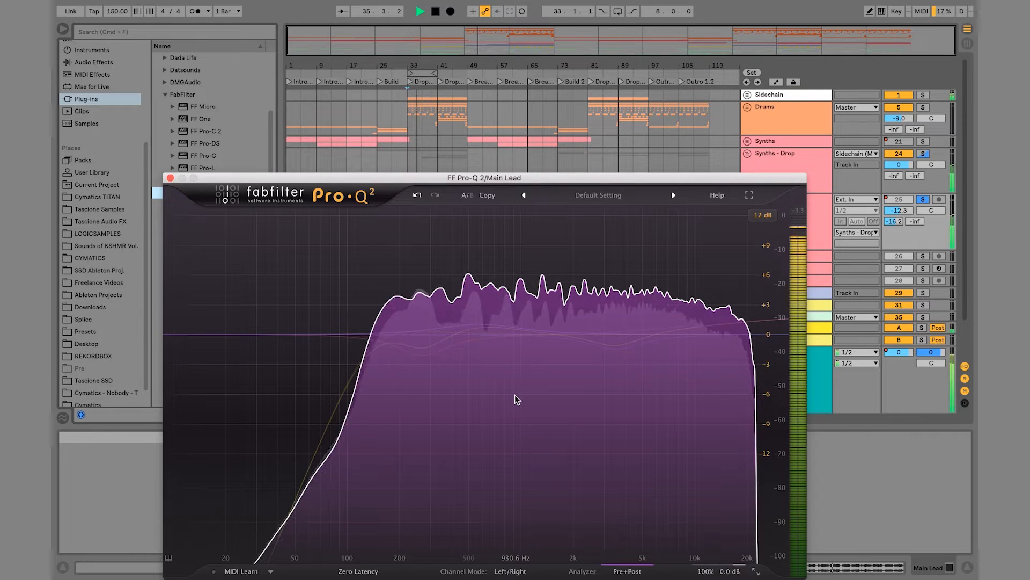
pyautogui.press('space')
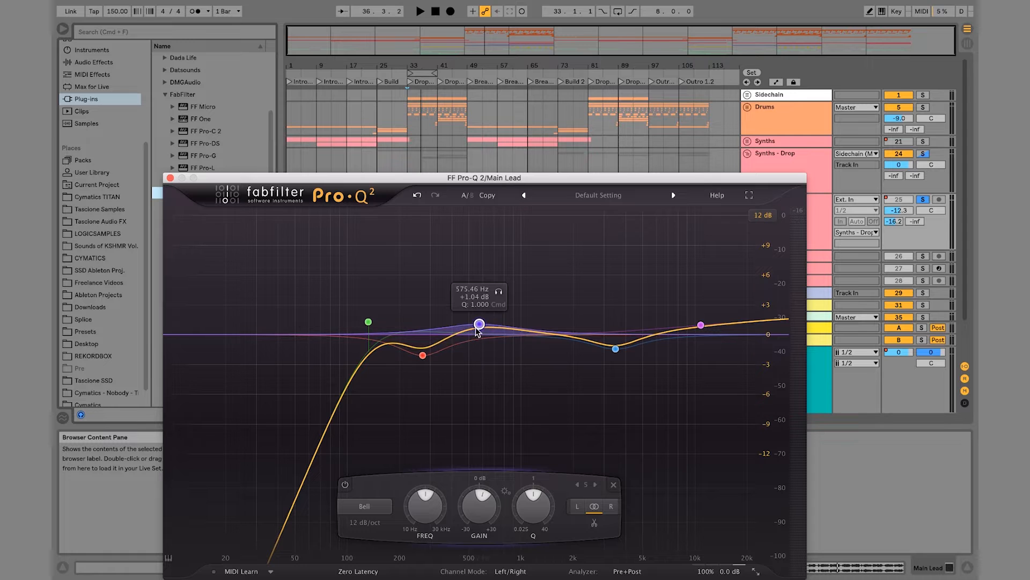
pyautogui.moveTo(479, 325); pyautogui.dragTo(495, 325)
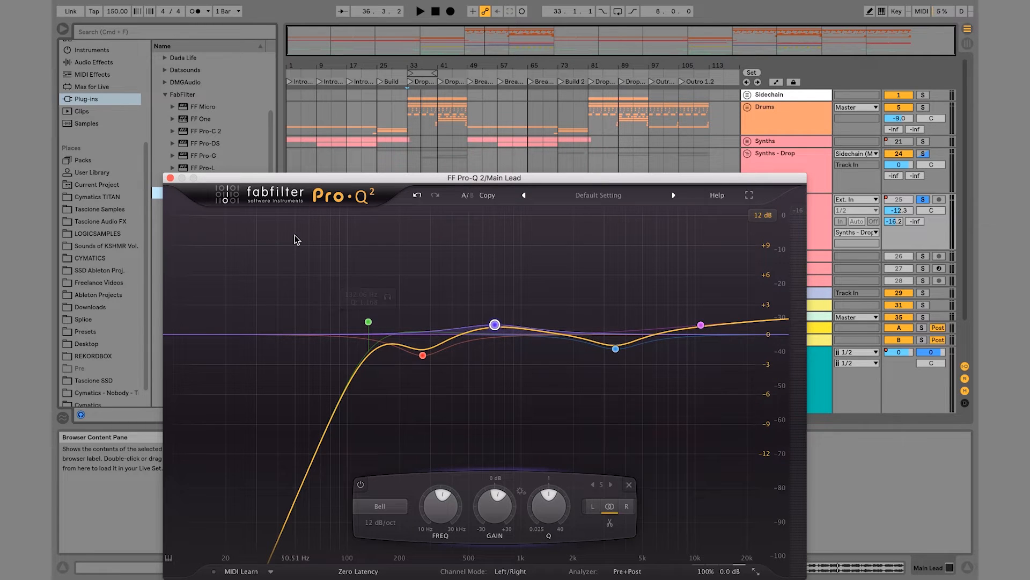
pyautogui.click(170, 179)
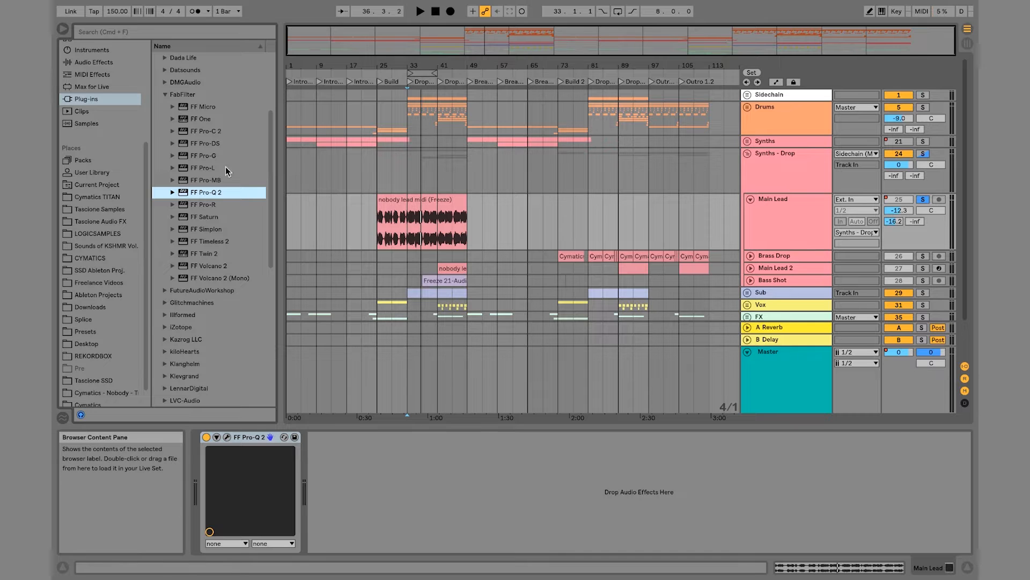
# Step: Add FF Pro-DS after the EQ on the Main Lead and compare the drop with the de-esser bypassed and active
pyautogui.click(213, 143)
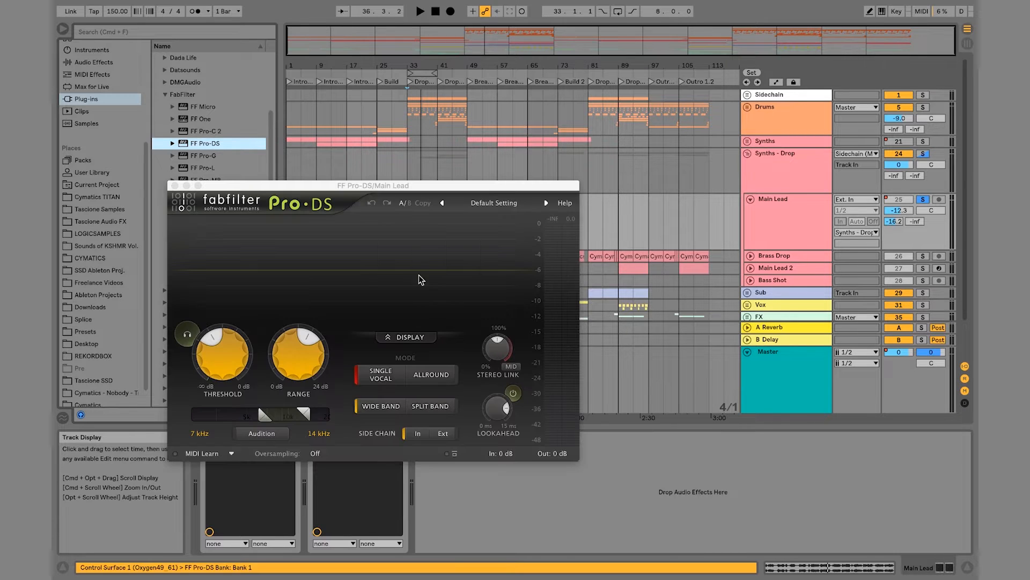
pyautogui.press('space')
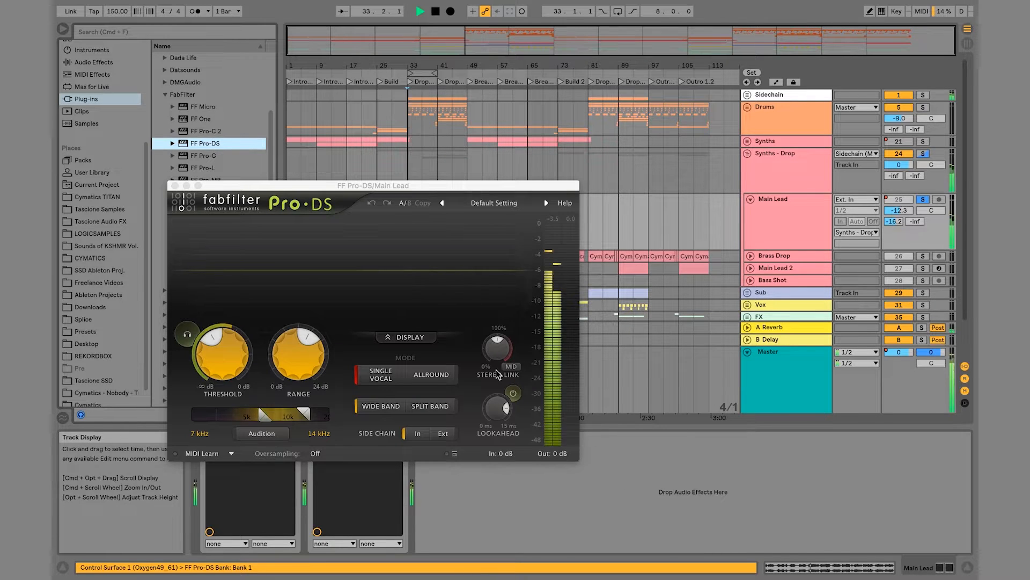
pyautogui.moveTo(236, 374)
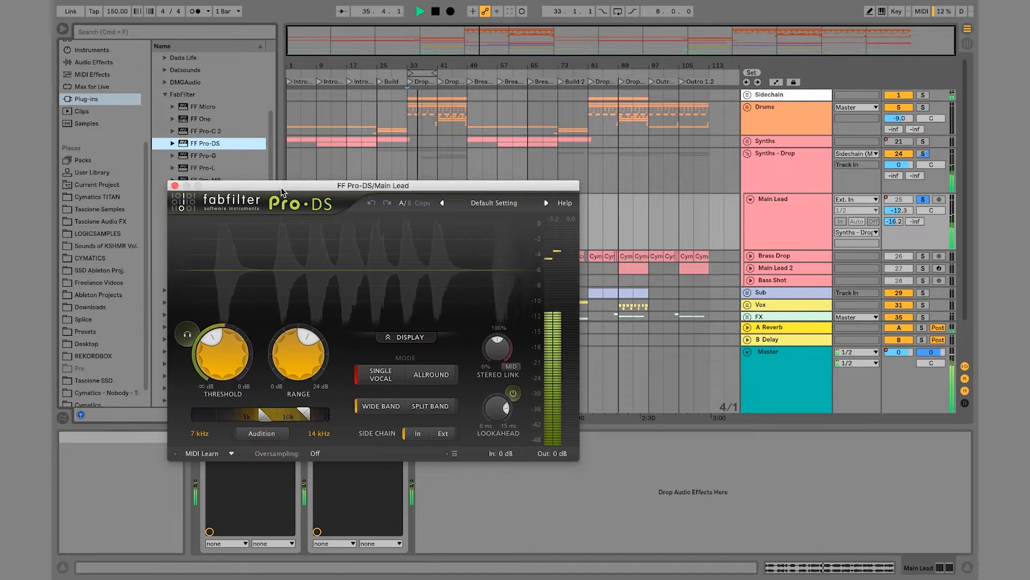
pyautogui.moveTo(282, 190); pyautogui.dragTo(276, 92)
pyautogui.click(314, 437)
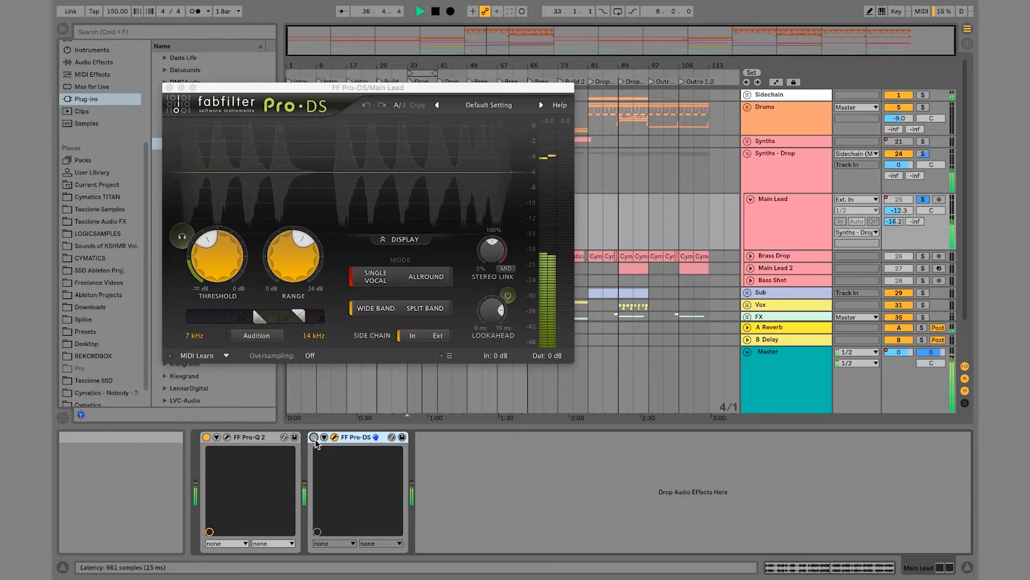
pyautogui.press('space')
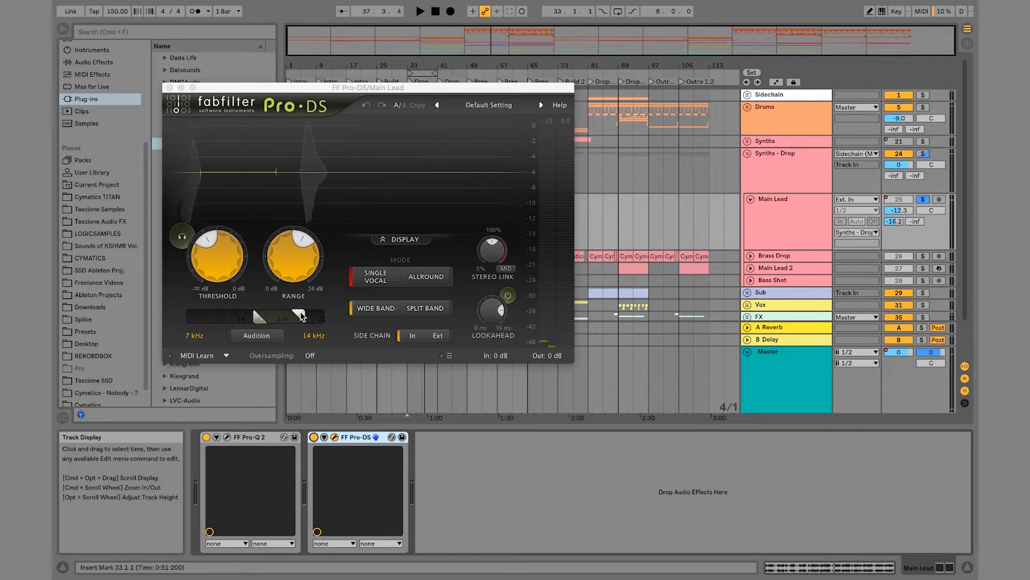
pyautogui.moveTo(303, 315)
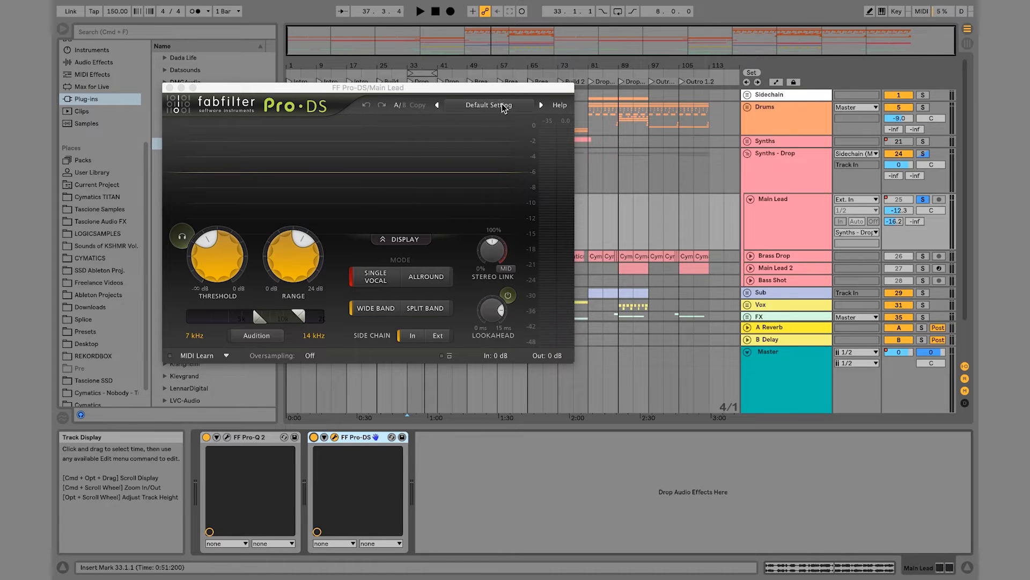
# Step: Load the Single Vocal preset Male Split Band in Pro-DS and play the drop
pyautogui.click(503, 107)
pyautogui.moveTo(508, 134)
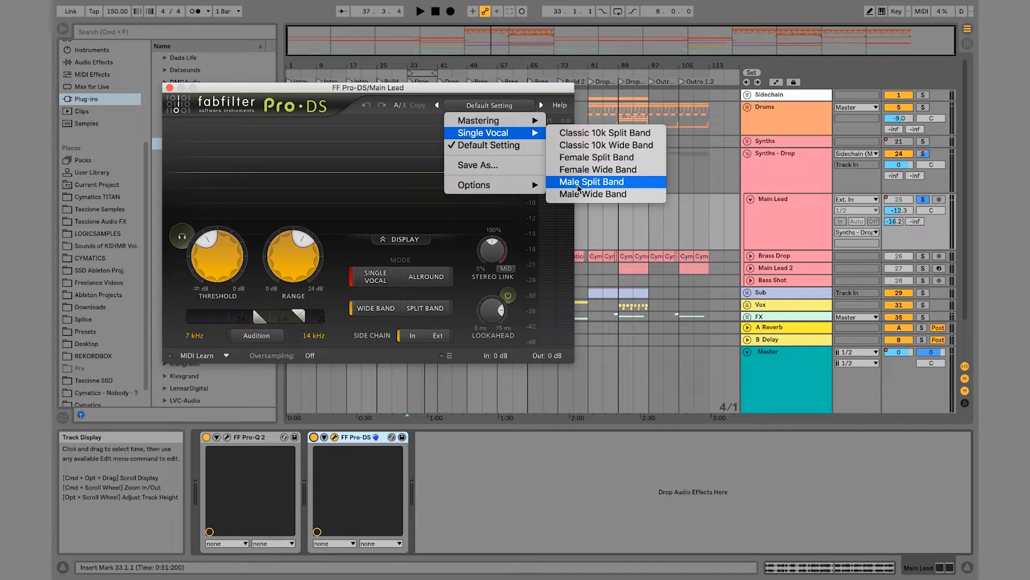
pyautogui.click(591, 181)
pyautogui.press('space')
pyautogui.moveTo(221, 252)
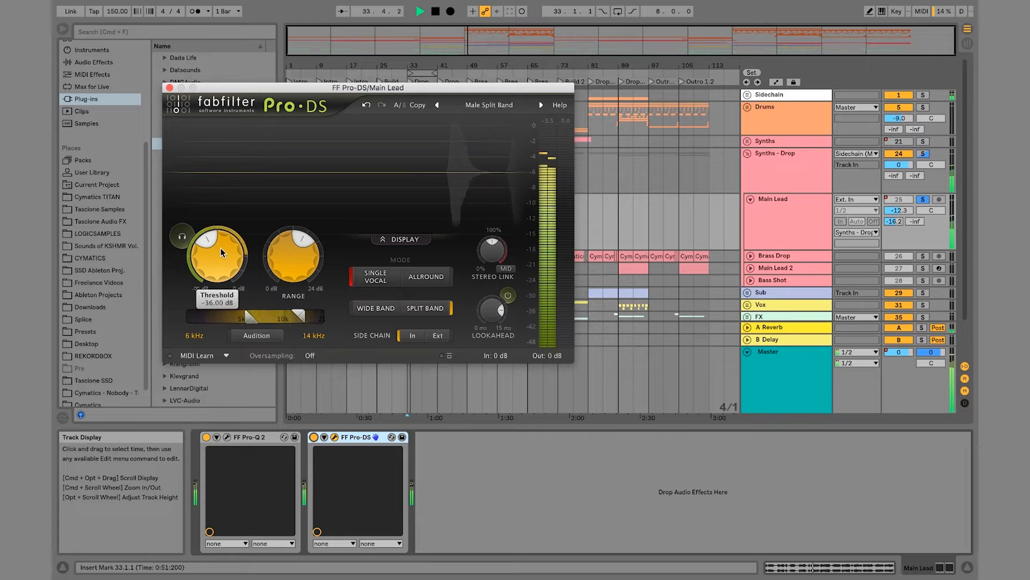
# Step: Audition neighbouring Pro-DS presets during playback, including Classic 10k Wide Band, and switch to Classic 10k Split Band
pyautogui.click(438, 105)
pyautogui.click(438, 105)
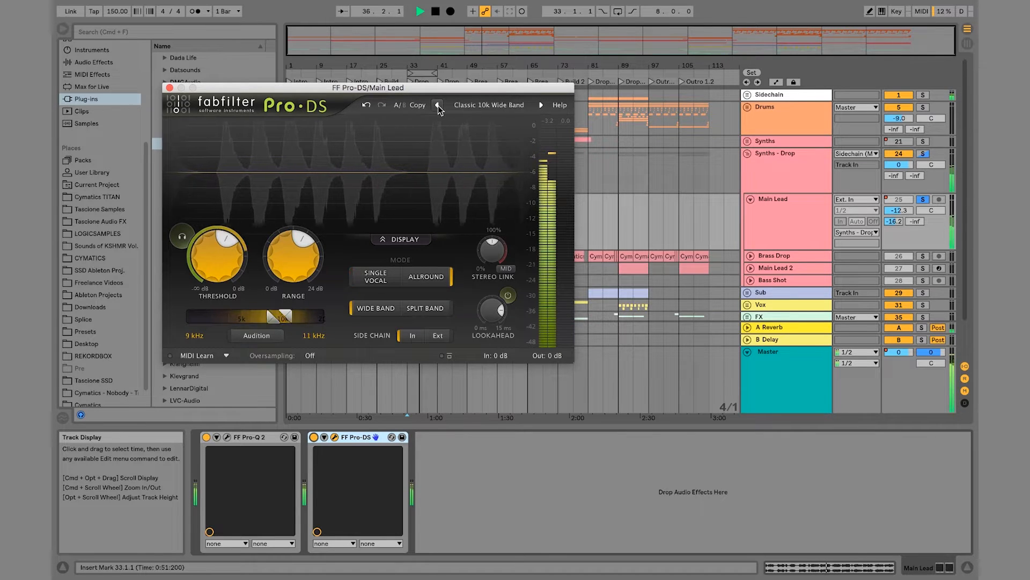
pyautogui.click(541, 105)
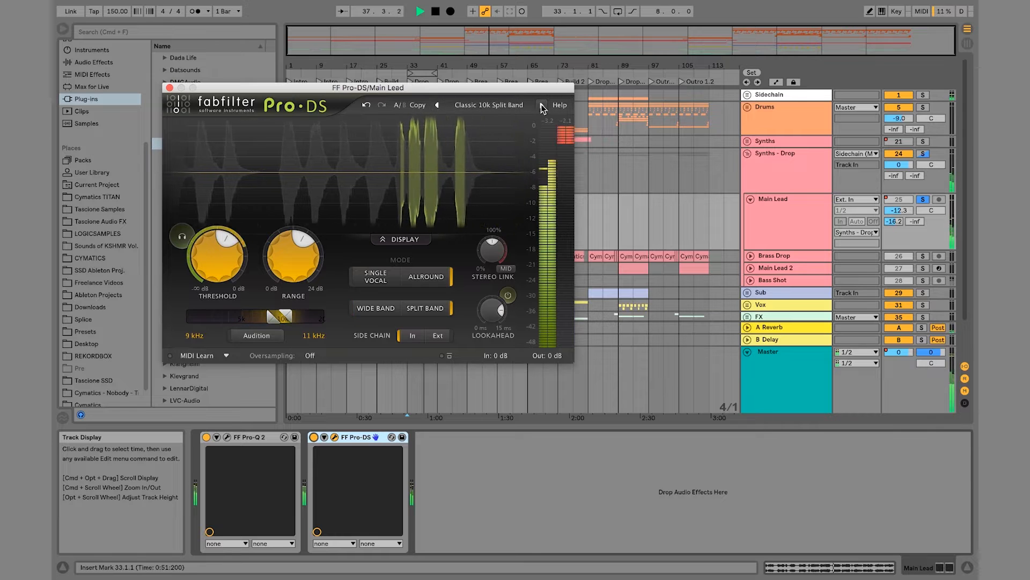
# Step: Compare the drop with Pro-DS bypassed and active, and raise the Range and Threshold of the Classic 10k Wide Band preset during playback
pyautogui.click(315, 437)
pyautogui.click(314, 437)
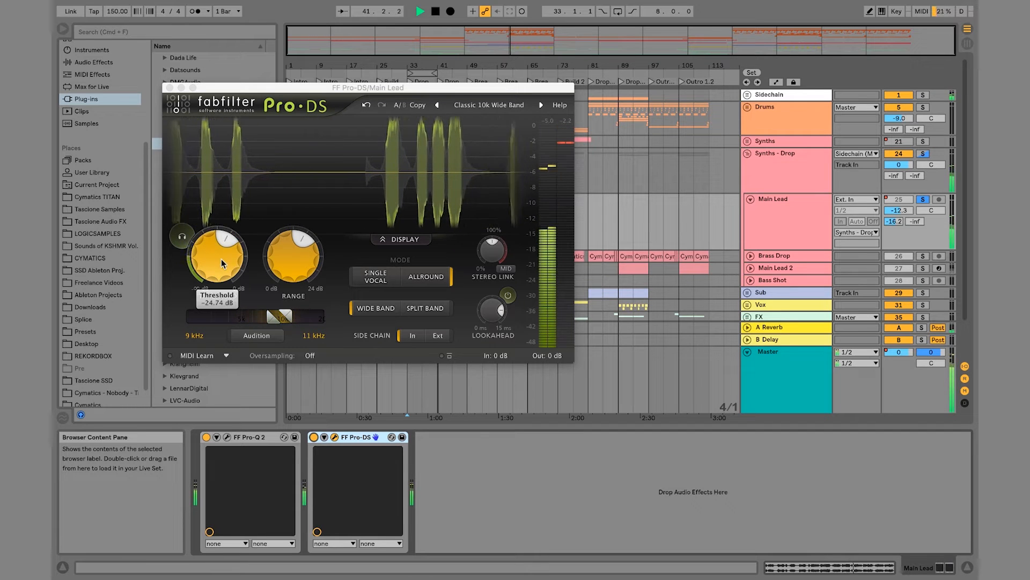
pyautogui.moveTo(307, 267)
pyautogui.moveTo(307, 267); pyautogui.dragTo(328, 141)
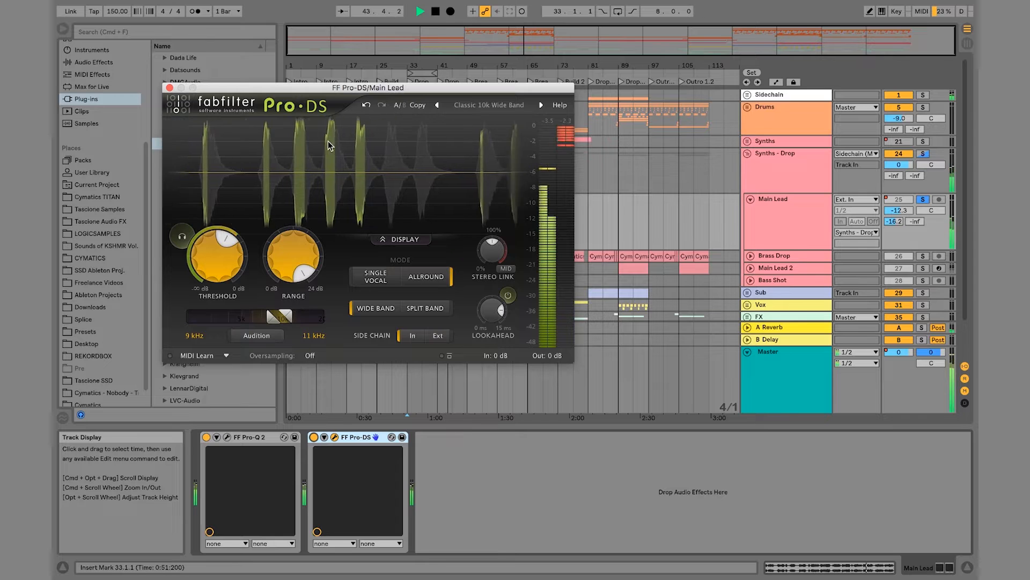
pyautogui.moveTo(215, 249)
pyautogui.moveTo(214, 249); pyautogui.dragTo(227, 225)
pyautogui.press('space')
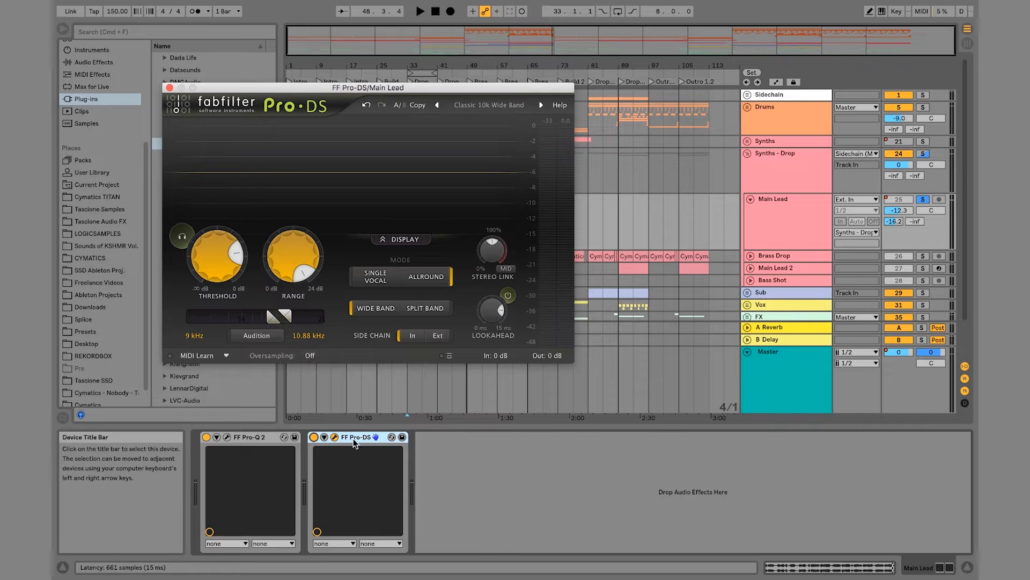
# Step: Dismiss the Pro-DS preset list and remove FF Pro-DS from the Main Lead
pyautogui.click(501, 102)
pyautogui.moveTo(469, 123)
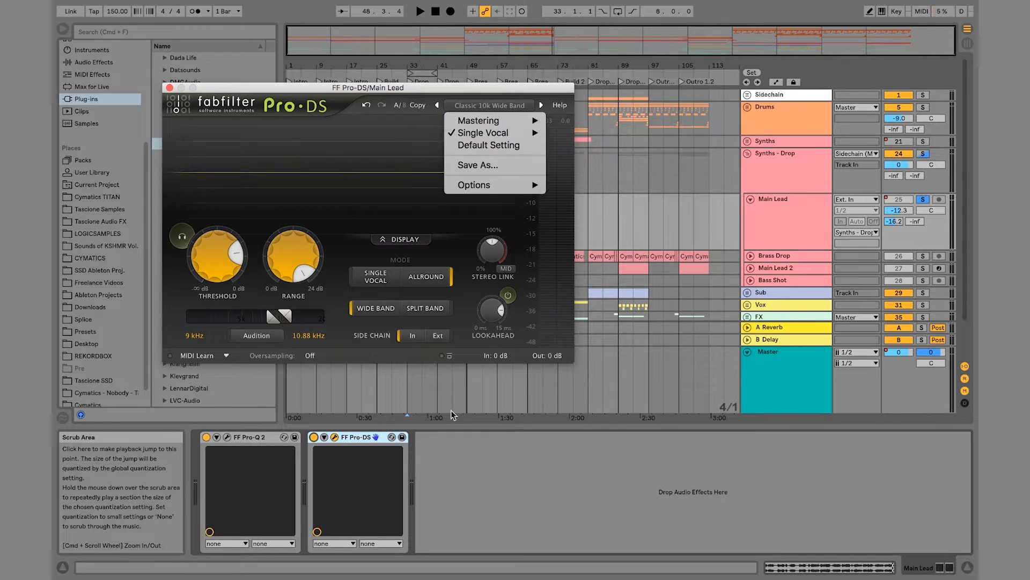
pyautogui.click(358, 441)
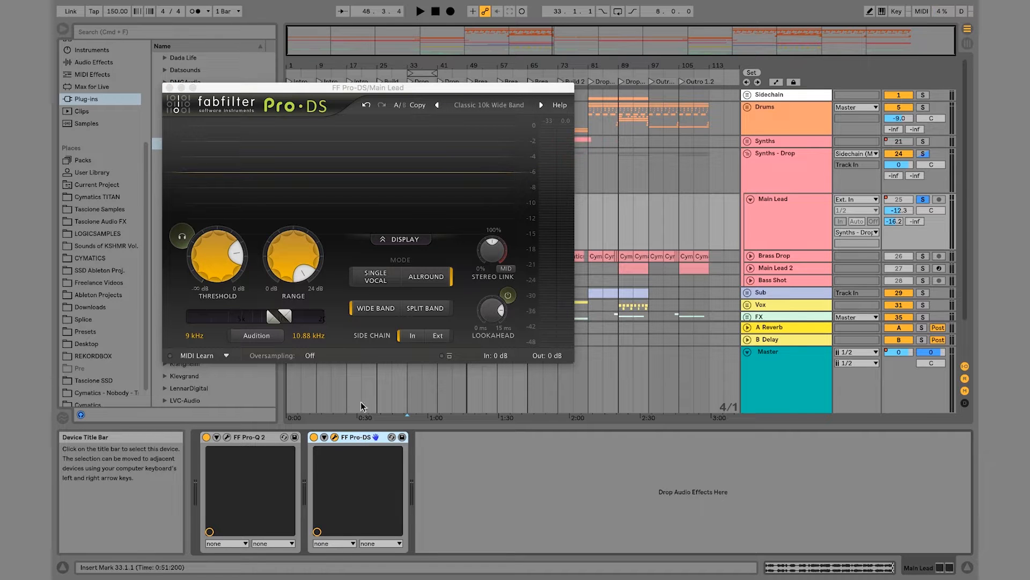
pyautogui.moveTo(311, 277)
pyautogui.press('Delete')
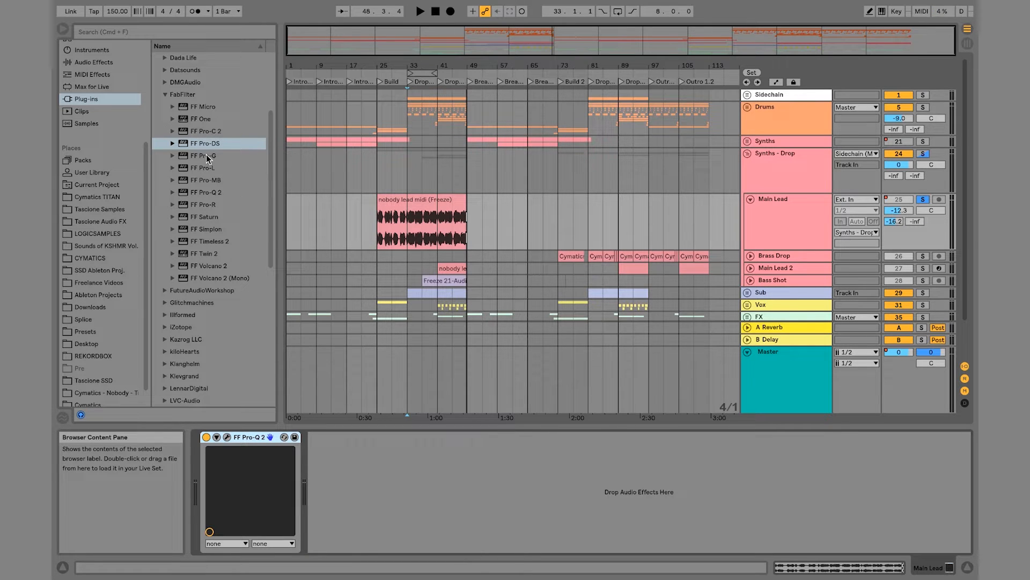
# Step: Play the Main Lead from the build at bar 25 and from the drop at bar 33
pyautogui.click(378, 234)
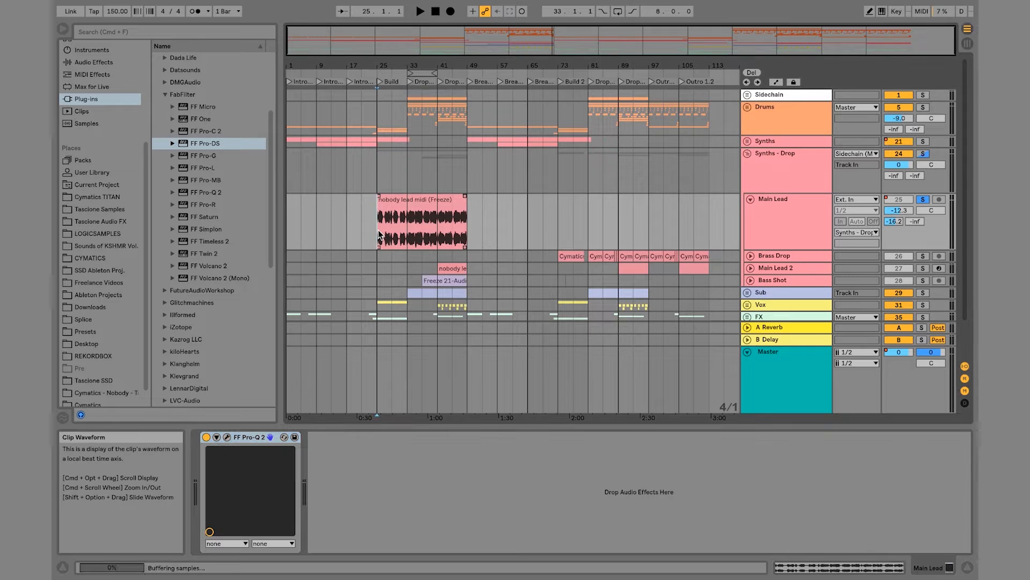
pyautogui.press('space')
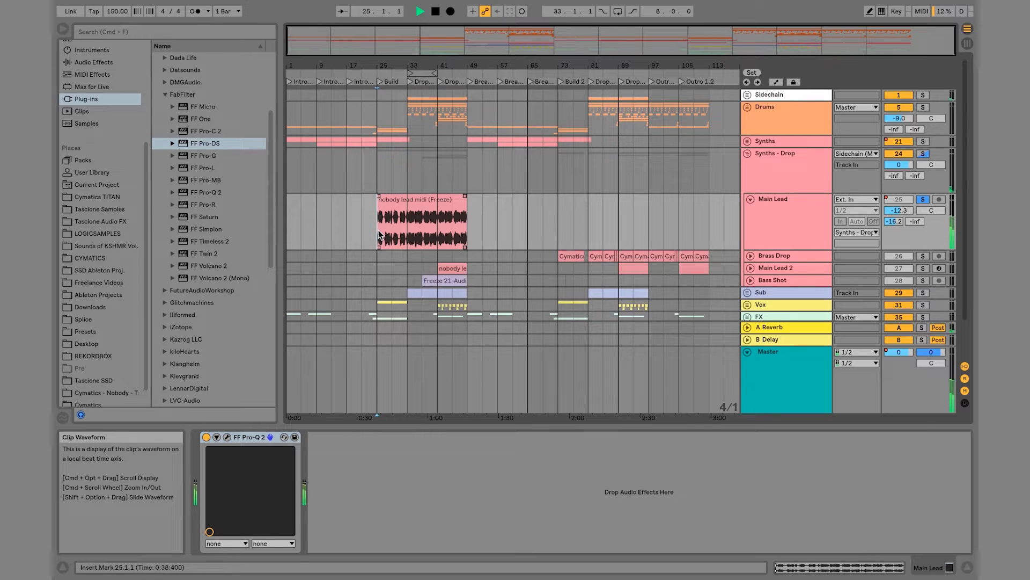
pyautogui.click(407, 228)
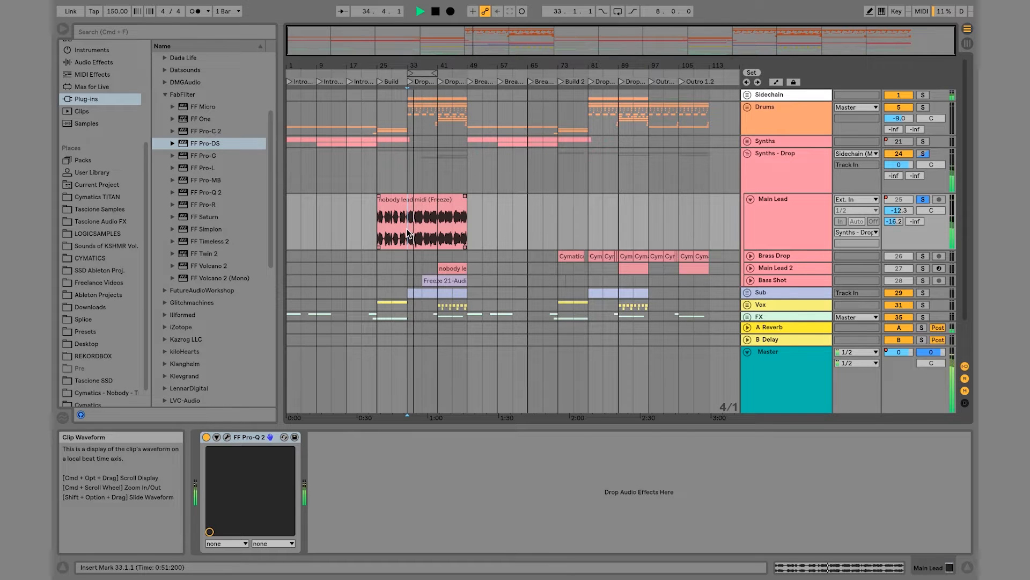
pyautogui.press('space')
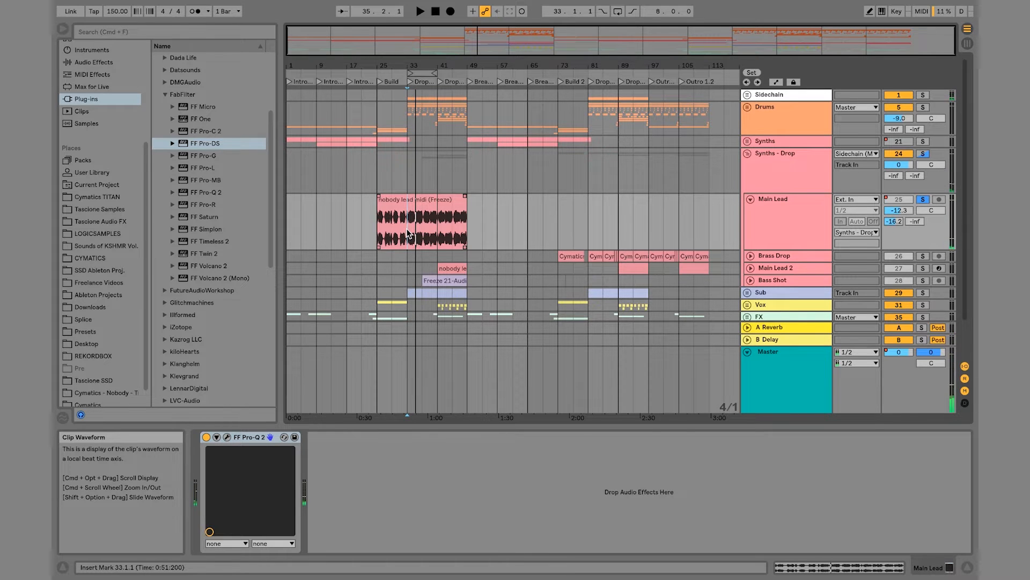
# Step: Unfold the A Reverb return track and show its Reverb device
pyautogui.click(766, 210)
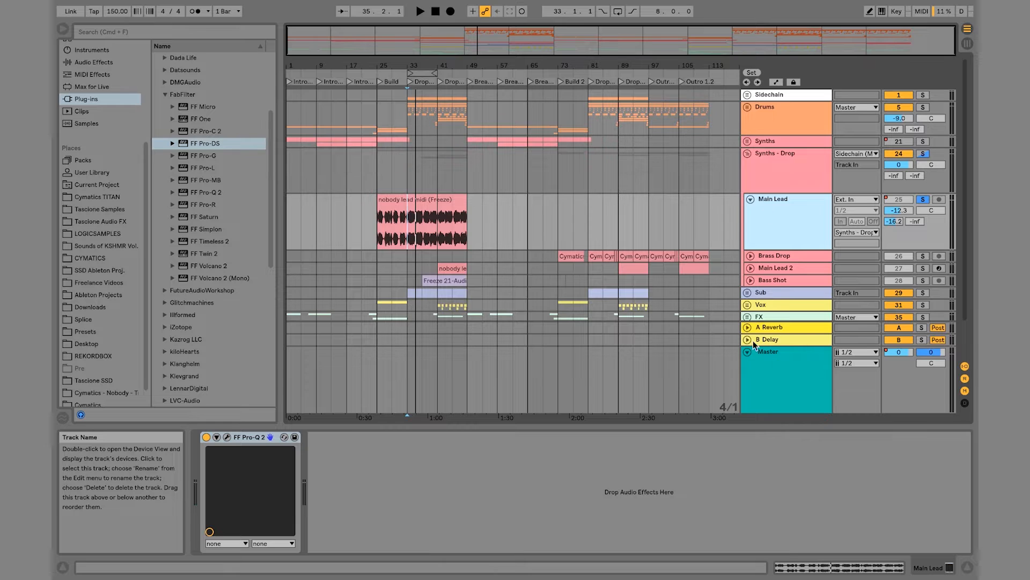
pyautogui.click(748, 328)
pyautogui.click(797, 290)
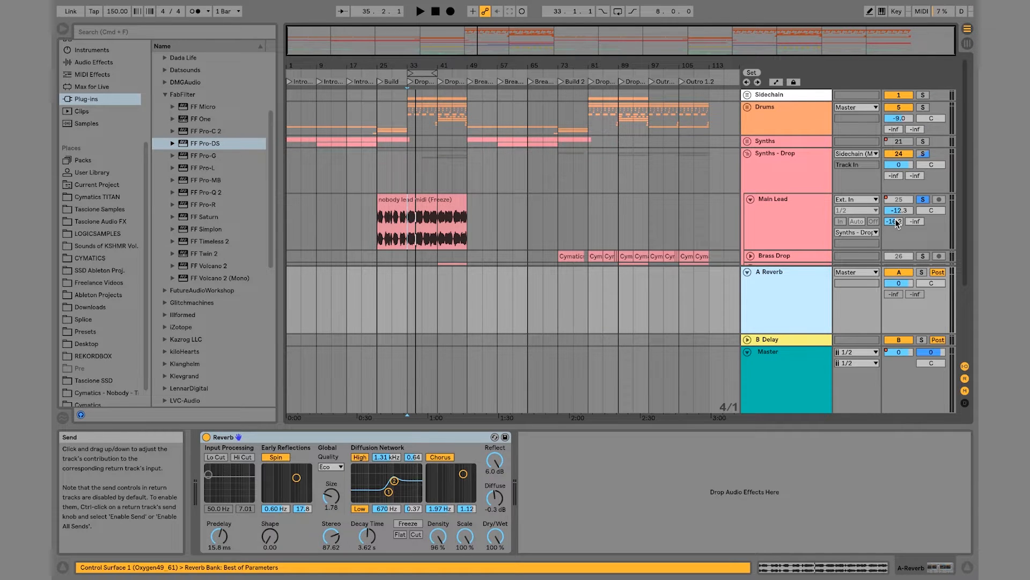
# Step: Play the drop with the Main Lead's reverb send at -inf, and undo the send change
pyautogui.moveTo(898, 223); pyautogui.dragTo(898, 252)
pyautogui.press('space')
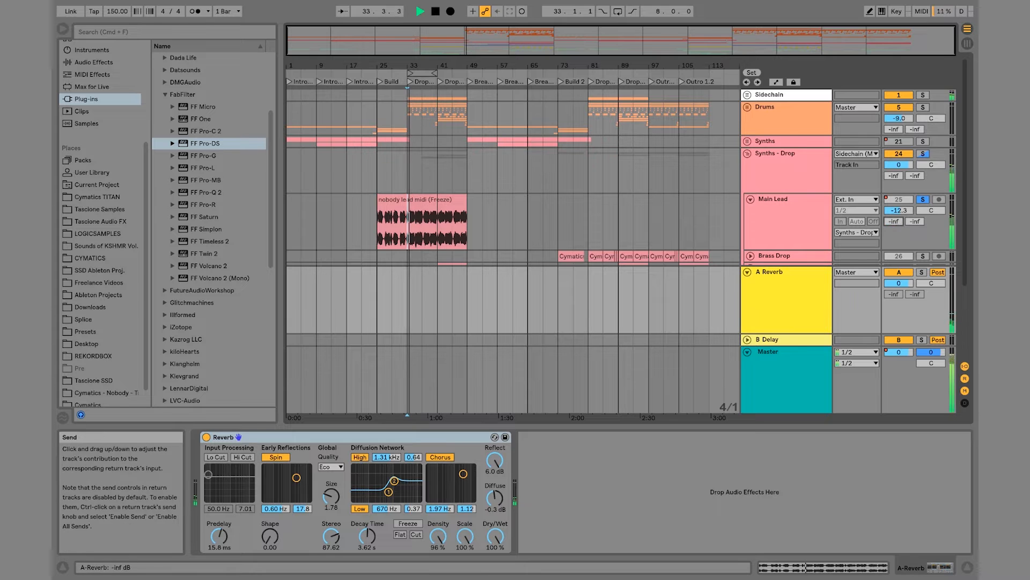
pyautogui.press('space')
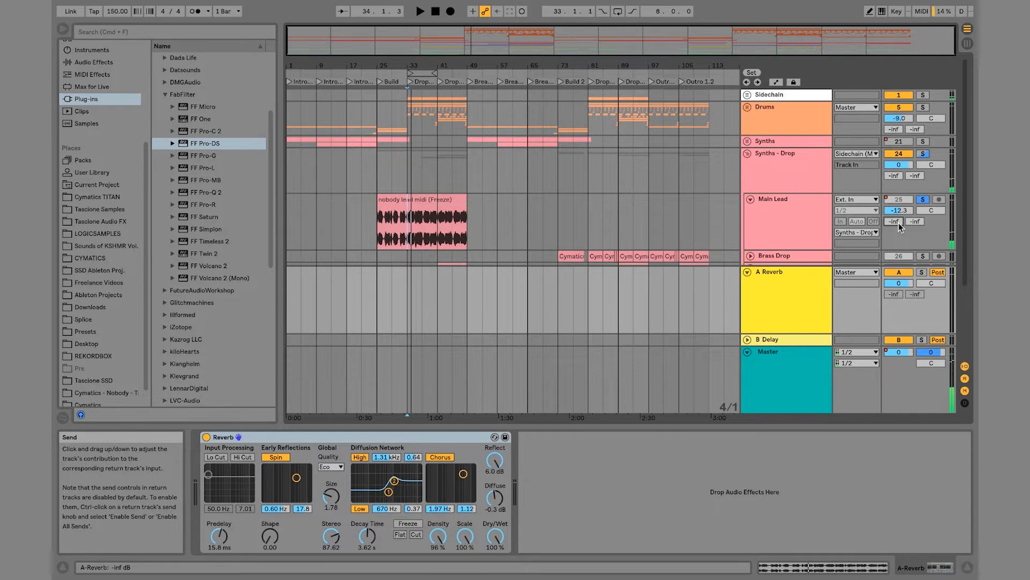
pyautogui.press('super+z')
# Step: Copy the Reverb from the A Reverb return onto the Main Lead after FF Pro-Q 2, with Dry/Wet at 26%
pyautogui.click(792, 312)
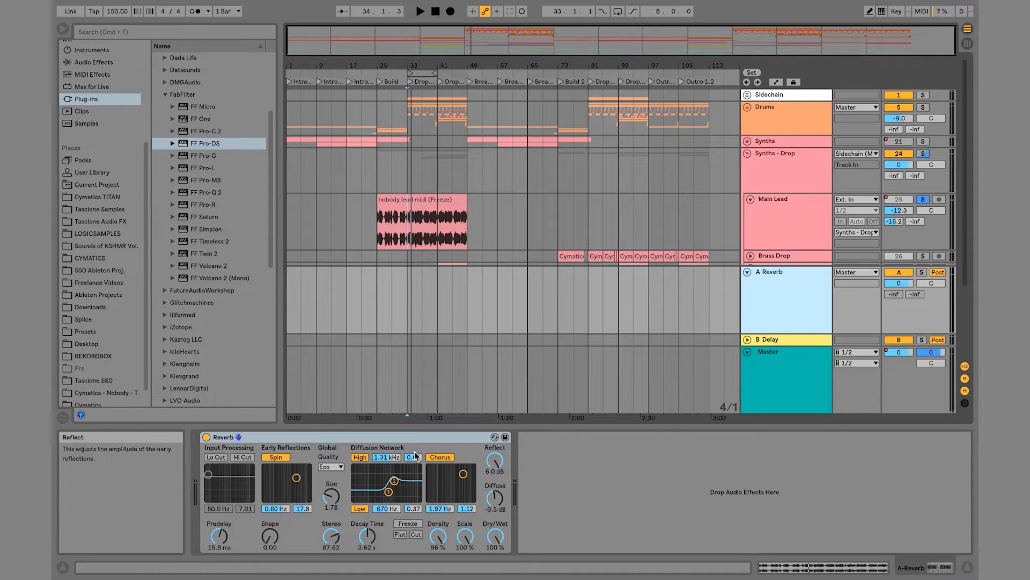
pyautogui.click(402, 436)
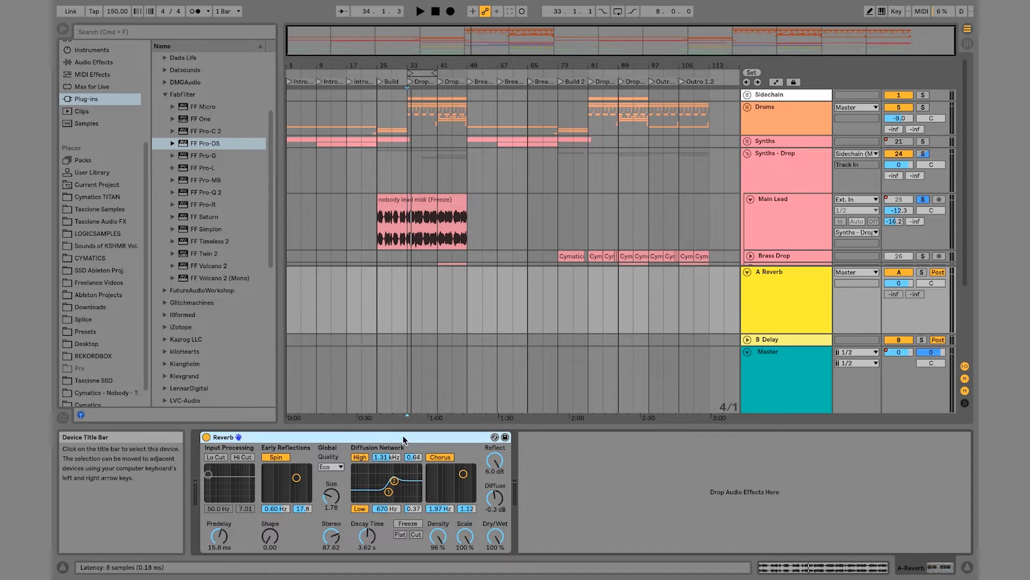
pyautogui.click(790, 218)
pyautogui.click(593, 517)
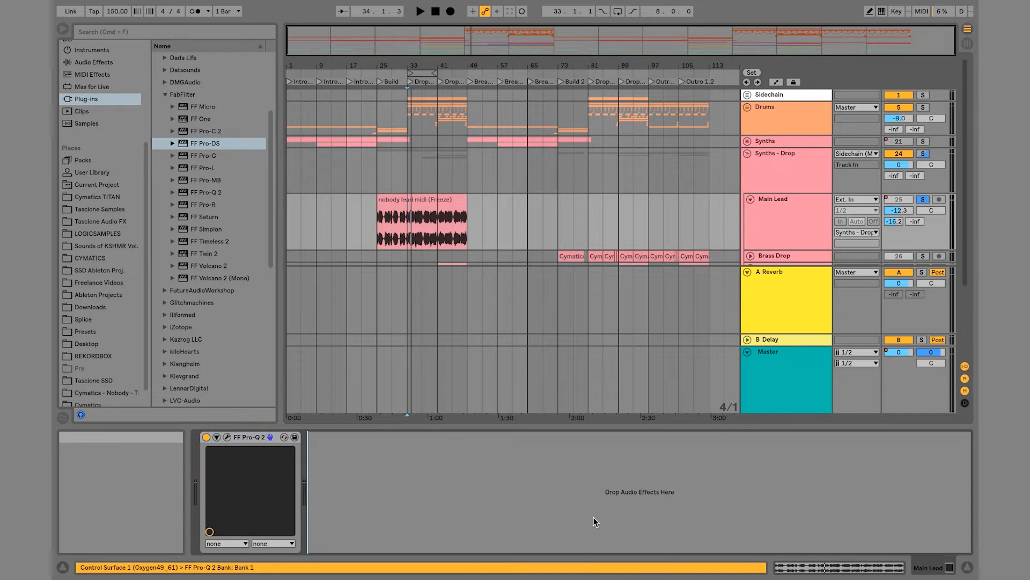
pyautogui.press('super+v')
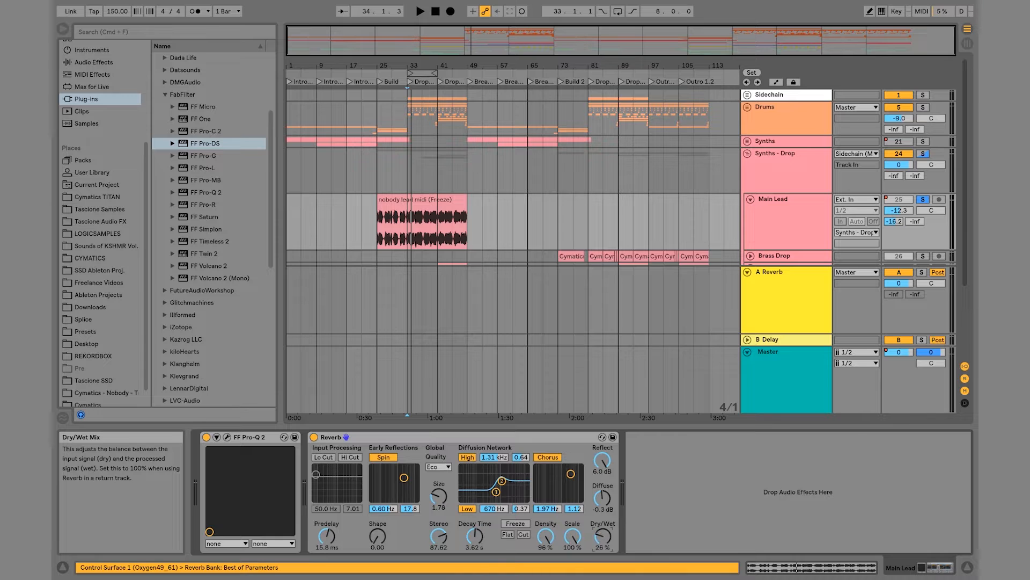
# Step: Mute the A Reverb return and raise the Main Lead Reverb's Dry/Wet to 29% while the drop plays
pyautogui.click(899, 272)
pyautogui.press('space')
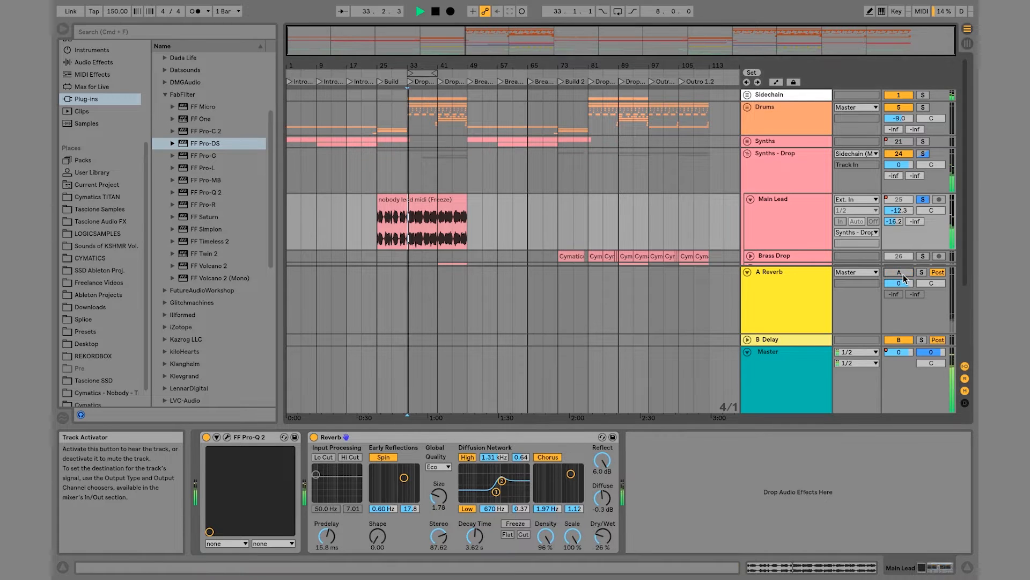
pyautogui.moveTo(603, 536); pyautogui.dragTo(602, 533)
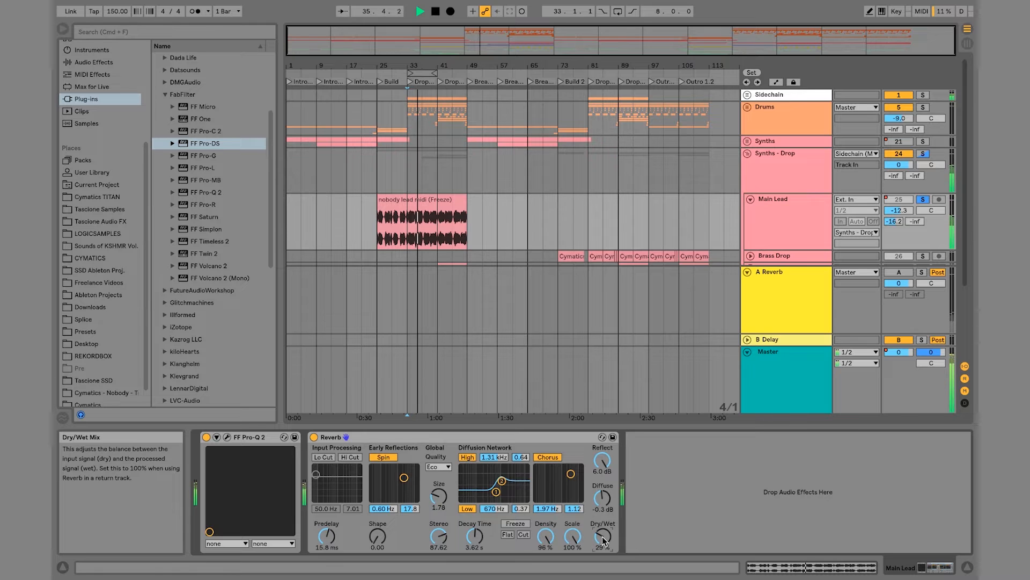
pyautogui.press('space')
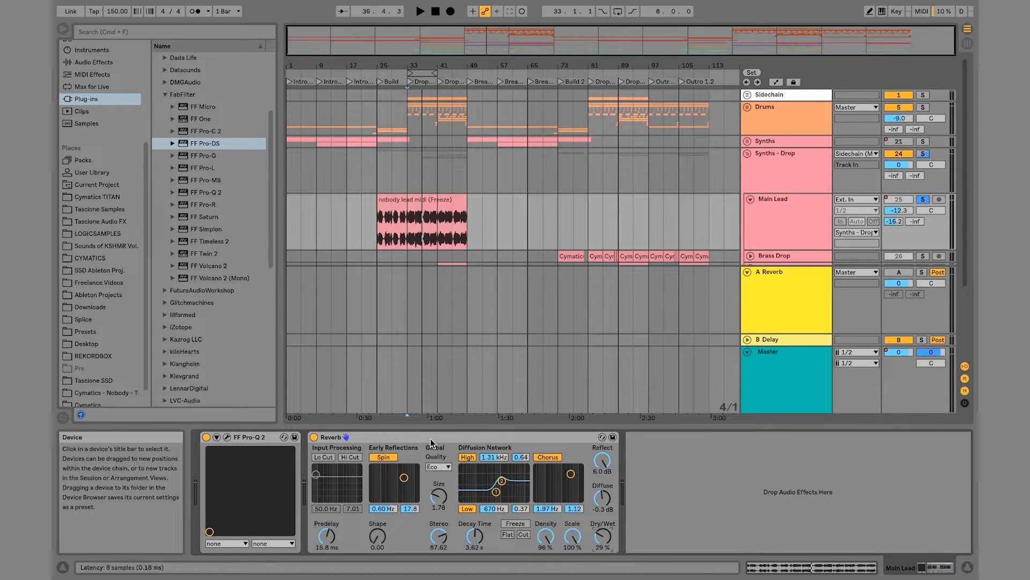
# Step: Set the Main Lead Reverb's Dry/Wet to 21% and compare the drop with the Reverb bypassed and active
pyautogui.moveTo(602, 535); pyautogui.dragTo(603, 537)
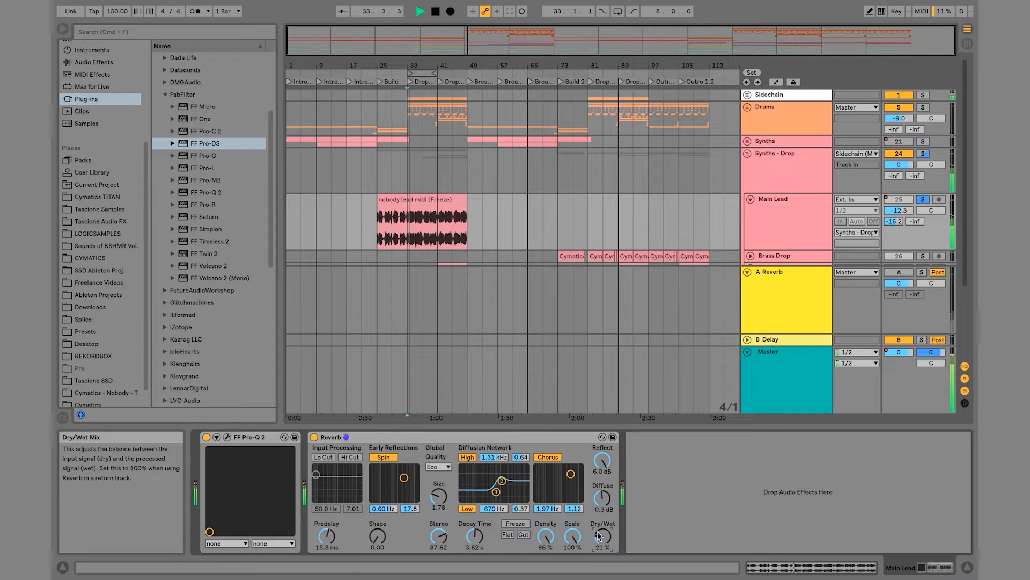
pyautogui.click(314, 437)
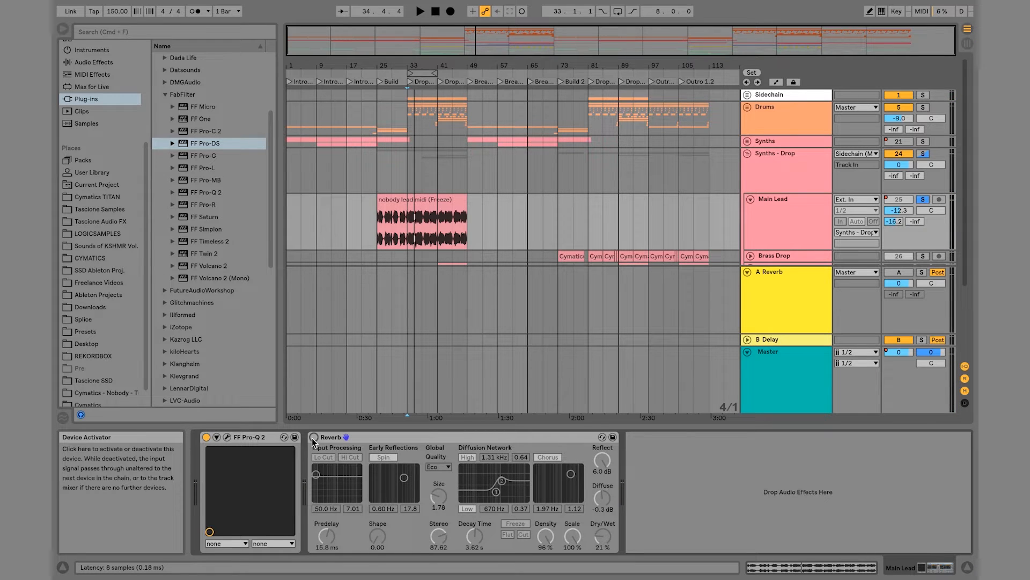
pyautogui.click(314, 438)
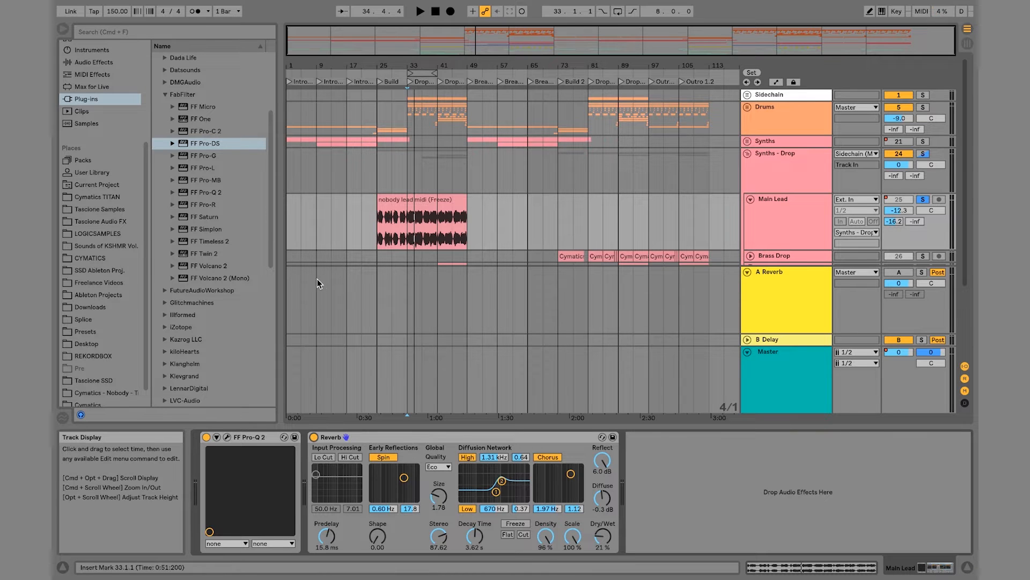
# Step: Add FF Pro-G after the Reverb on the Main Lead and lower its threshold while the drop plays
pyautogui.click(218, 156)
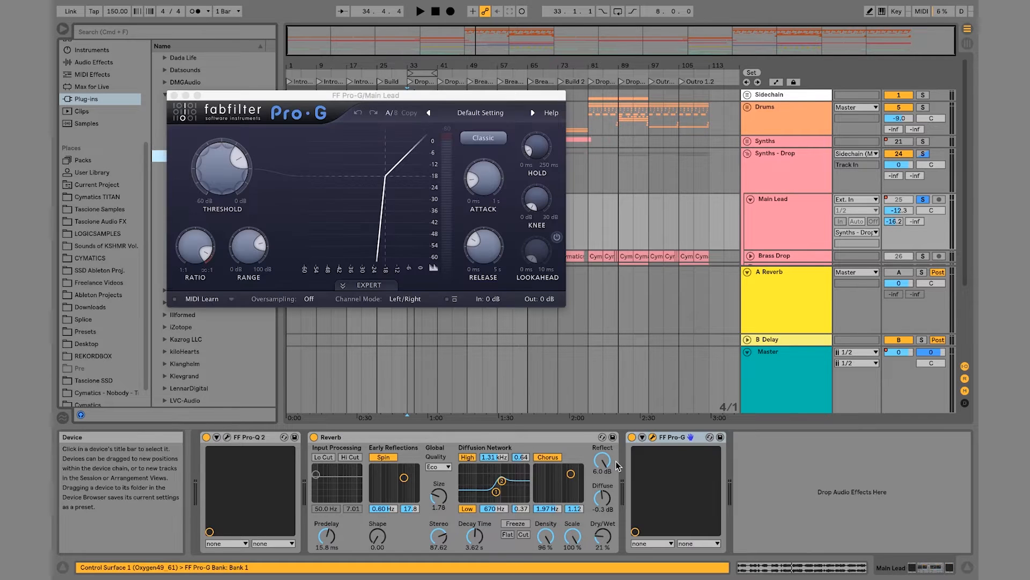
pyautogui.press('space')
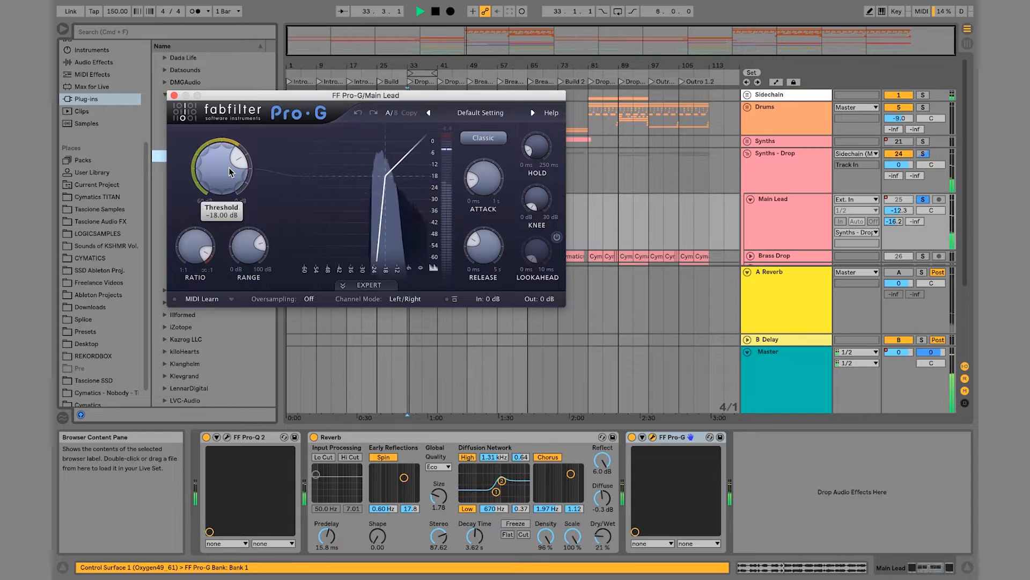
pyautogui.moveTo(230, 172); pyautogui.dragTo(225, 196)
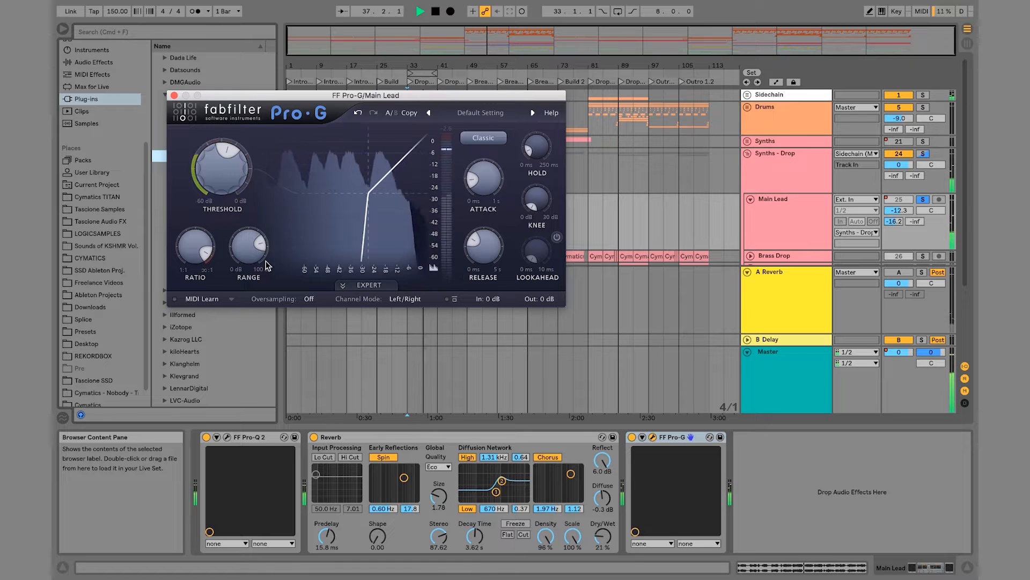
pyautogui.press('space')
# Step: Sweep the Pro-G threshold between about -30.18 dB and -21.84 dB while replaying the drop
pyautogui.moveTo(240, 167)
pyautogui.moveTo(239, 166)
pyautogui.mouseDown()
pyautogui.moveTo(231, 173)
pyautogui.moveTo(230, 163)
pyautogui.mouseUp()
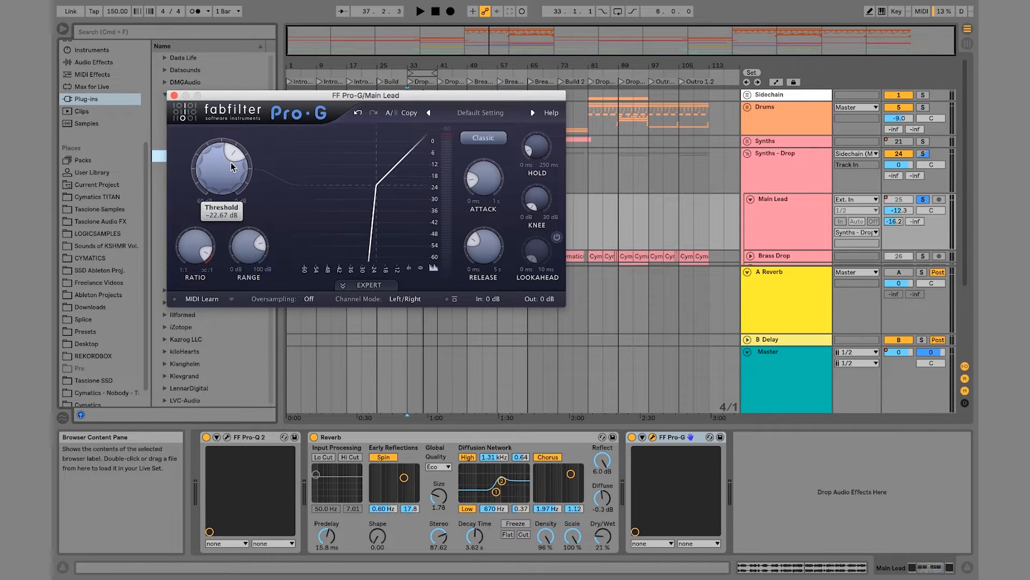
pyautogui.press('space')
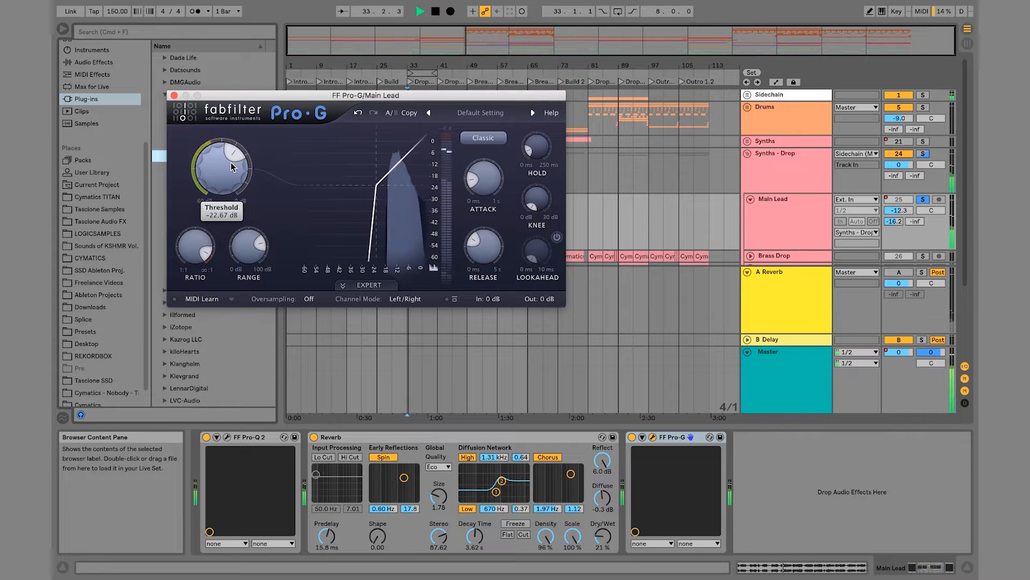
pyautogui.moveTo(231, 163); pyautogui.dragTo(226, 156)
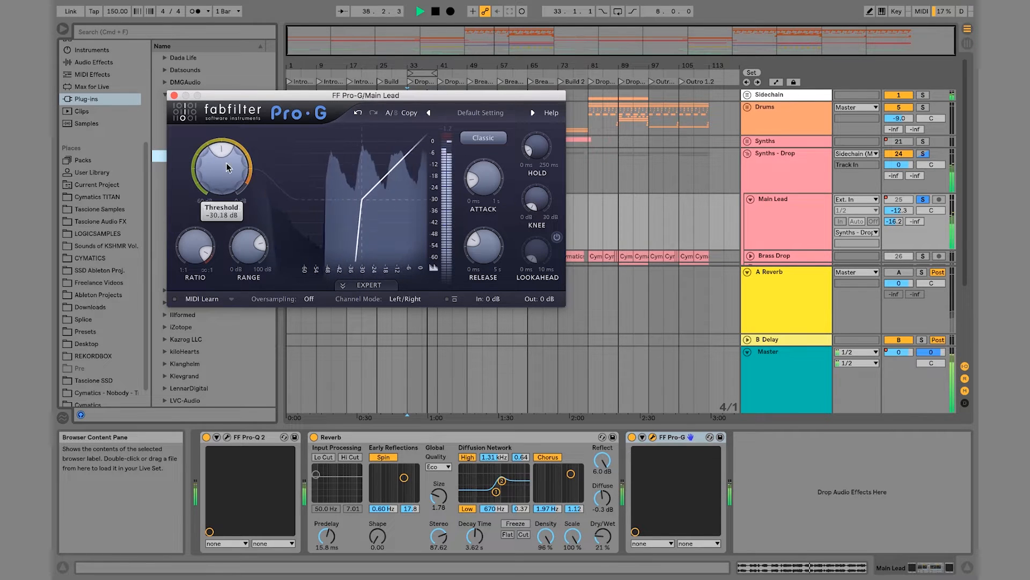
pyautogui.moveTo(225, 156); pyautogui.dragTo(226, 147)
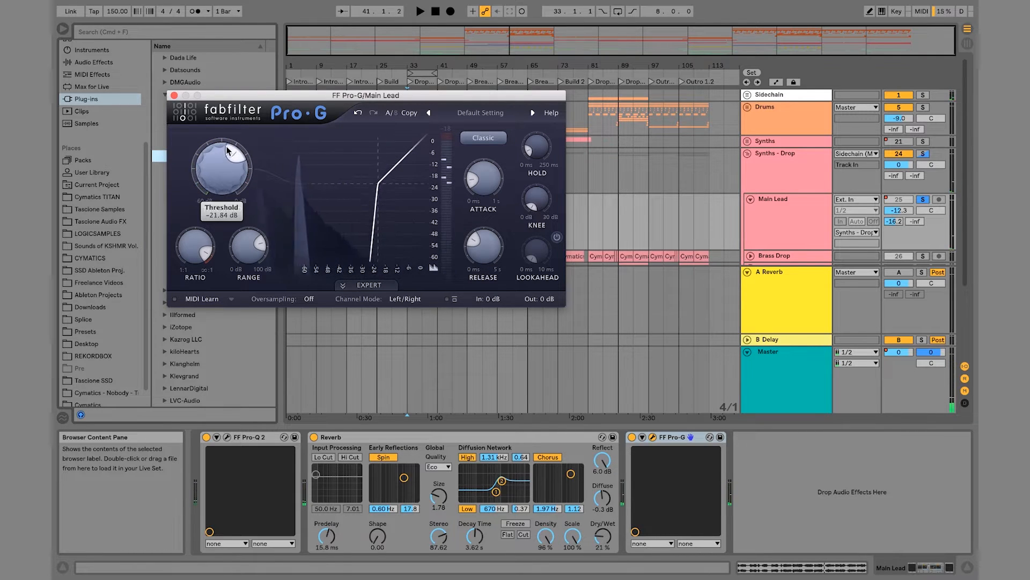
pyautogui.press('space')
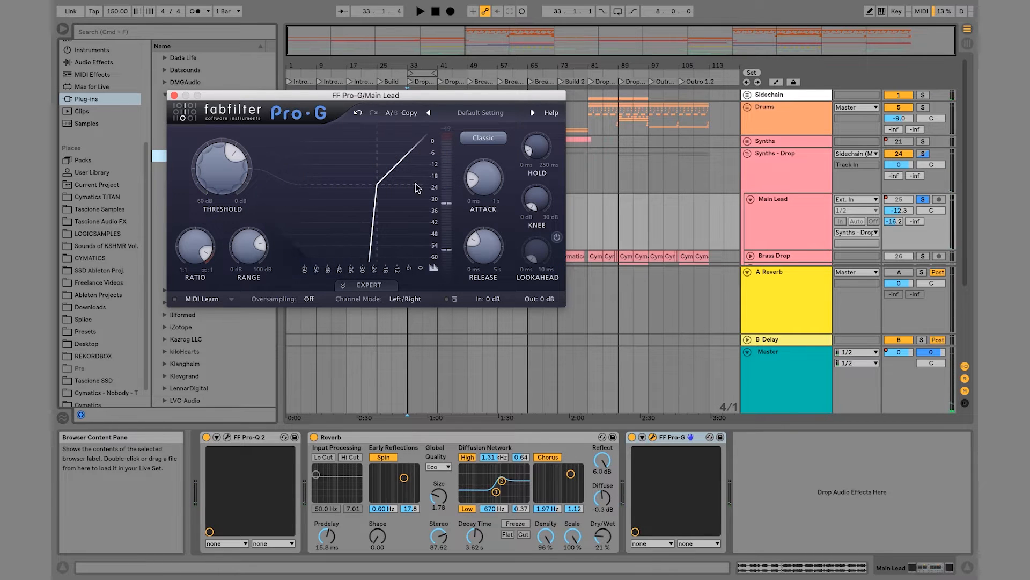
# Step: Set the Pro-G threshold to -19.56 dB, lower its ratio to 1:1, and play the drop
pyautogui.moveTo(225, 176); pyautogui.dragTo(222, 174)
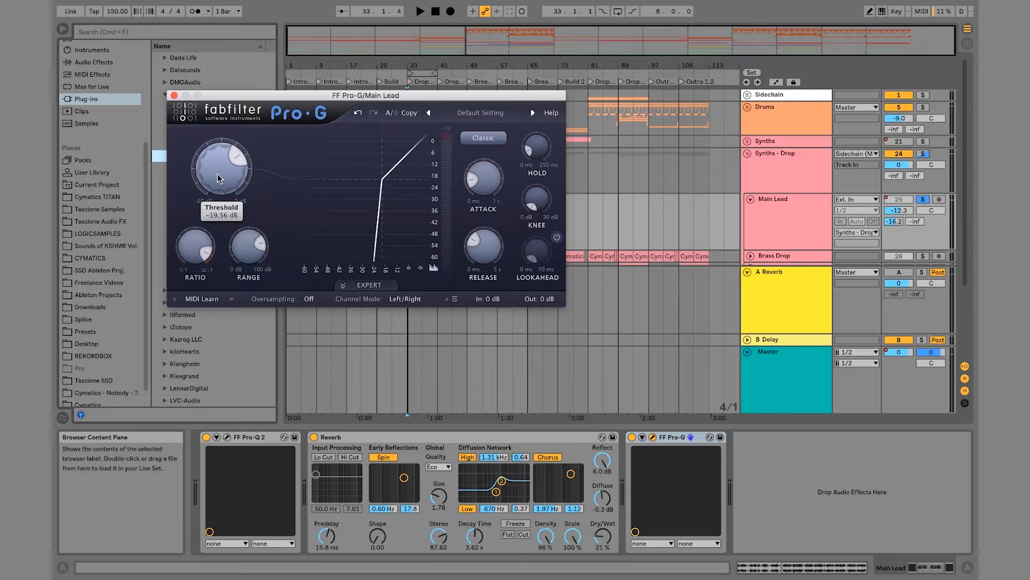
pyautogui.moveTo(202, 261); pyautogui.dragTo(99, 334)
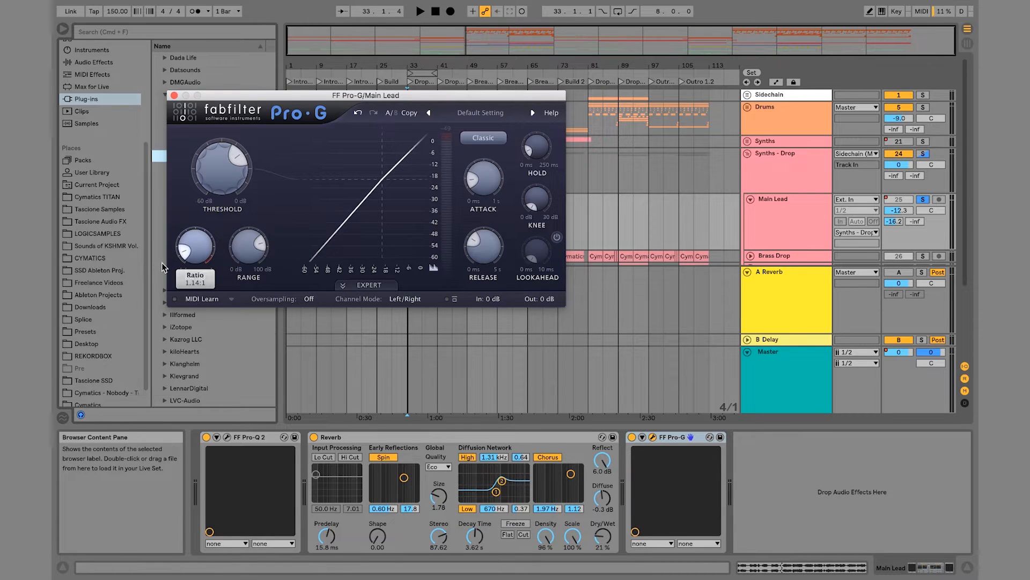
pyautogui.moveTo(195, 251); pyautogui.dragTo(195, 262)
pyautogui.press('space')
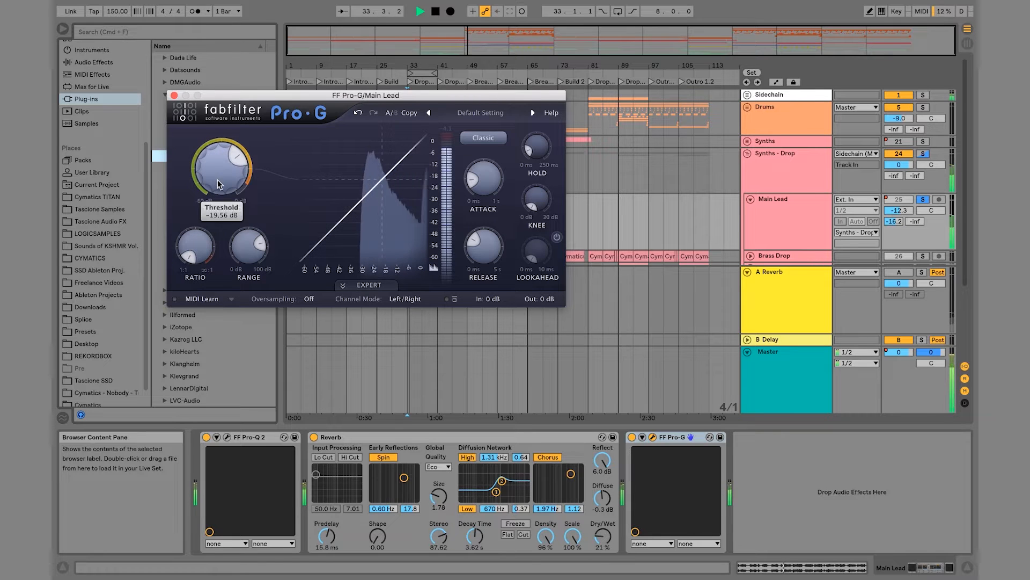
# Step: Try the Pro-G threshold at -20.32 dB and at its minimum while playing the drop
pyautogui.moveTo(218, 174); pyautogui.dragTo(219, 171)
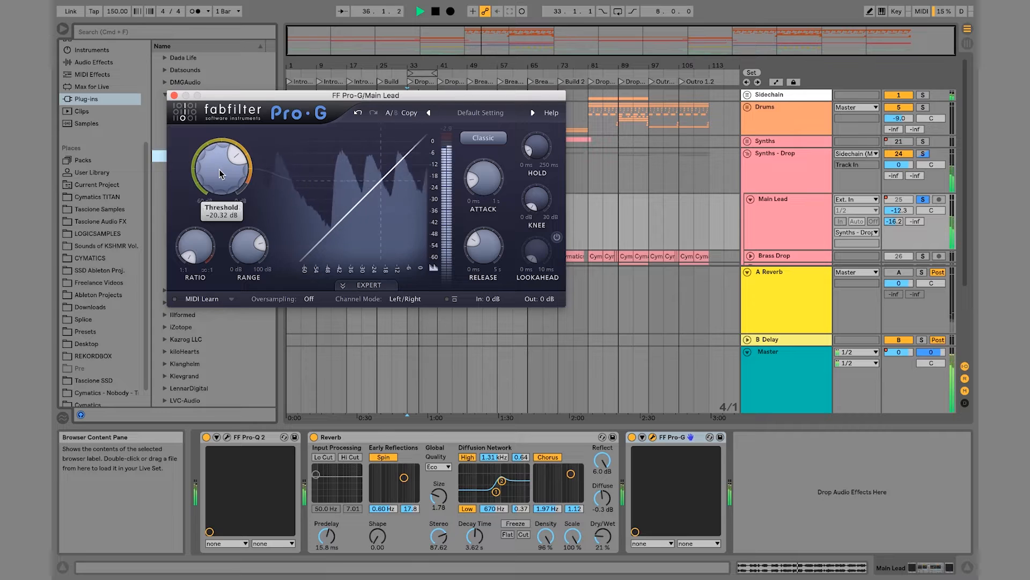
pyautogui.moveTo(219, 169); pyautogui.dragTo(220, 247)
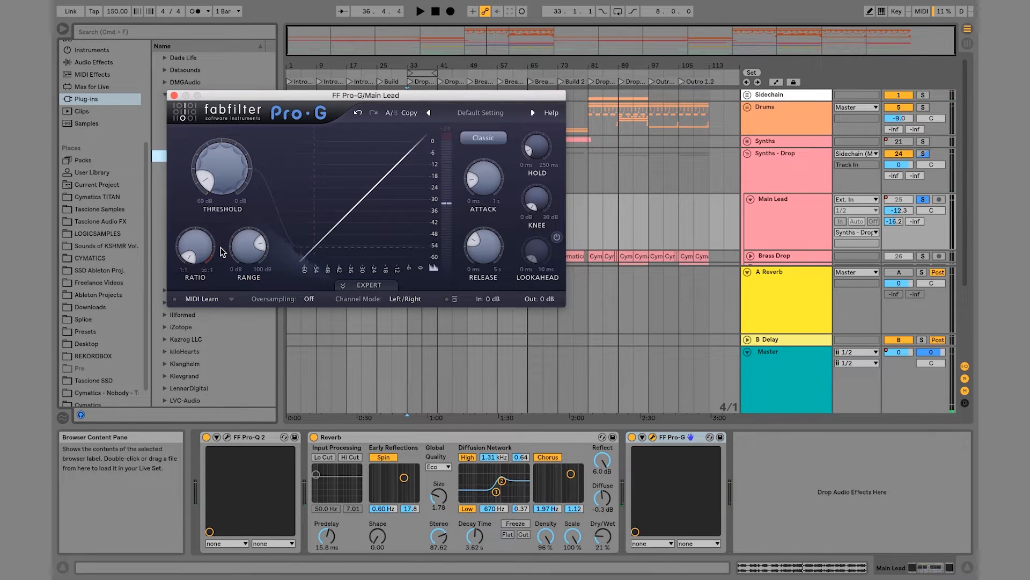
pyautogui.press('space')
pyautogui.press('space')
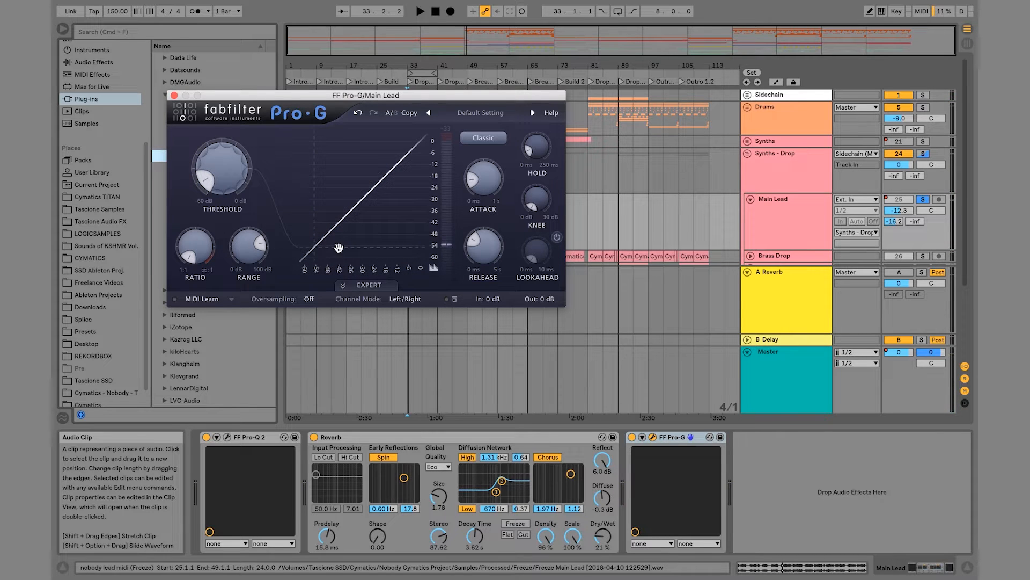
# Step: Set the Pro-G threshold to about -26.51 dB and raise its ratio well above 1:1 while the drop plays
pyautogui.moveTo(230, 183)
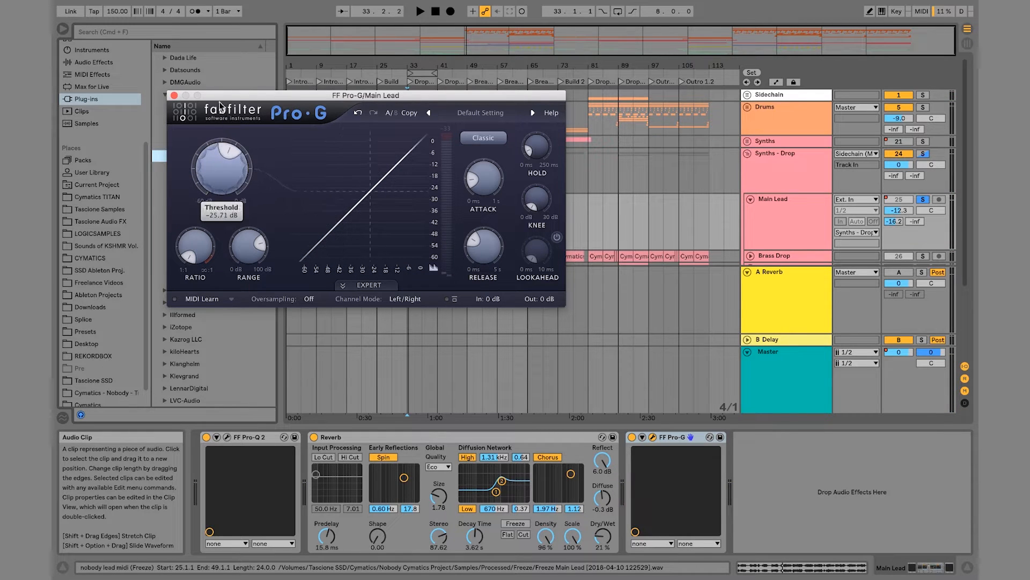
pyautogui.press('space')
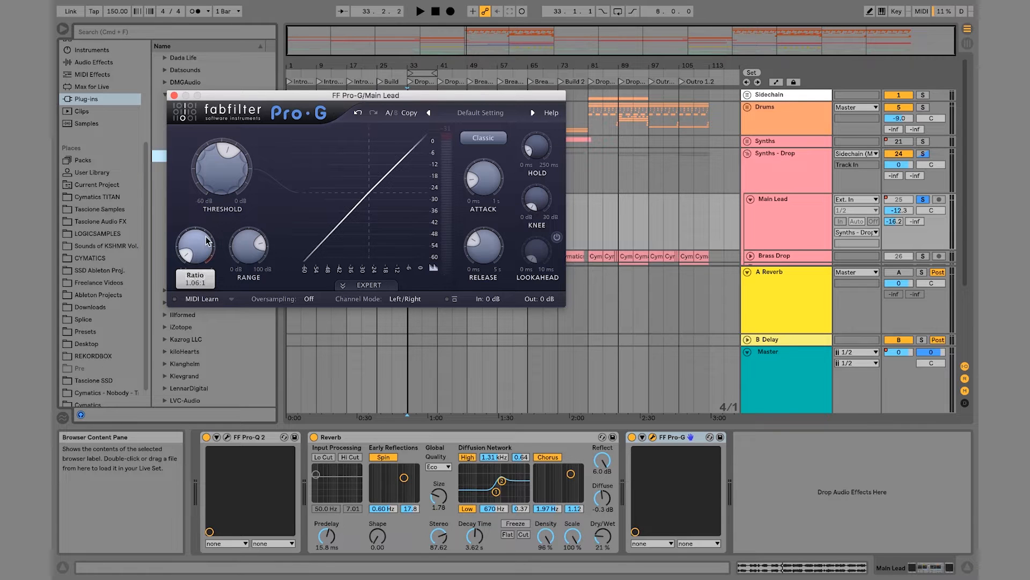
pyautogui.press('space')
pyautogui.moveTo(204, 208); pyautogui.dragTo(183, 162)
pyautogui.moveTo(202, 242)
pyautogui.mouseDown()
pyautogui.moveTo(202, 215)
pyautogui.moveTo(201, 226)
pyautogui.mouseUp()
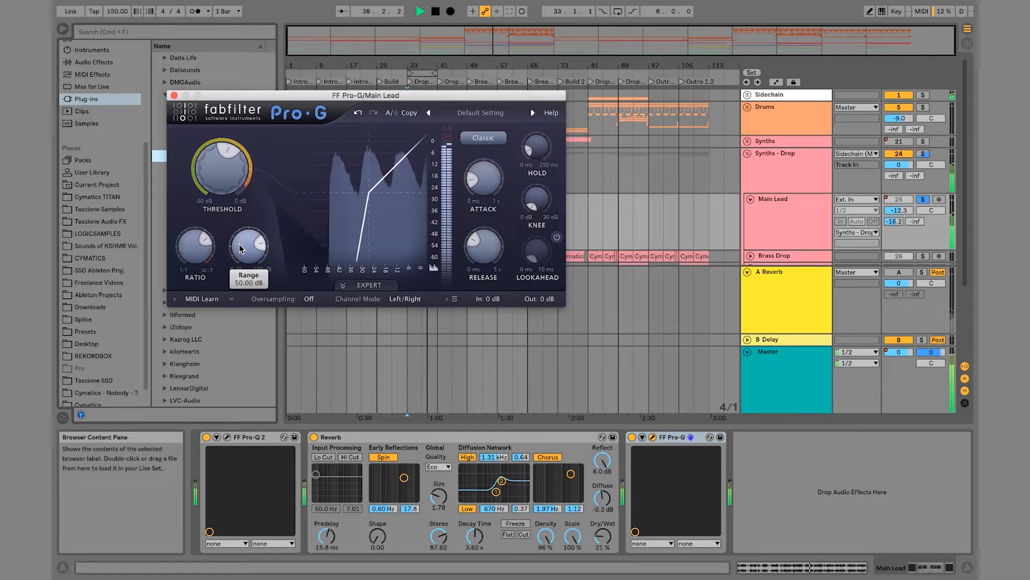
# Step: Lower the Pro-G range to 21.61 dB and replay the drop
pyautogui.moveTo(240, 247)
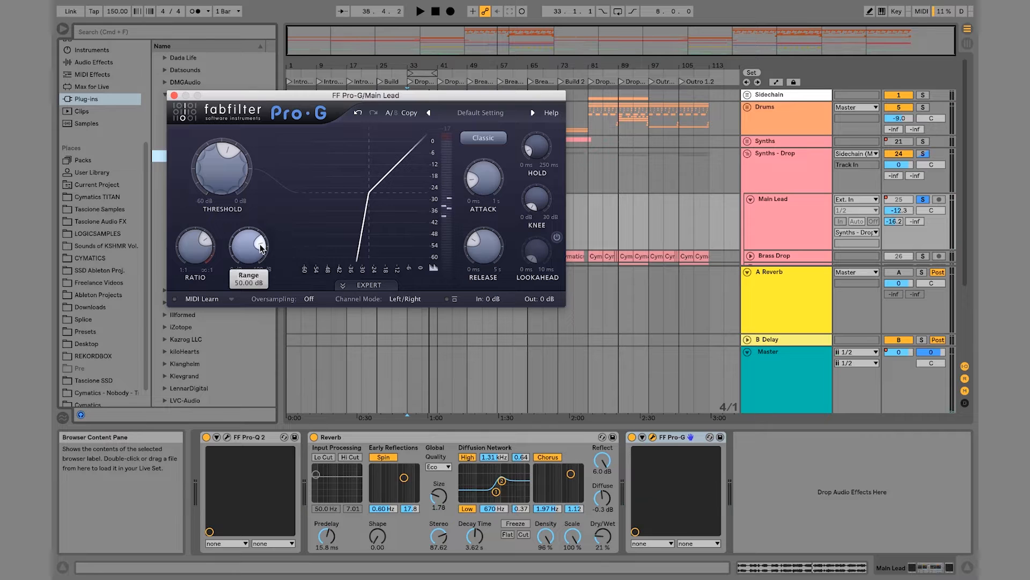
pyautogui.moveTo(202, 259)
pyautogui.press('space')
pyautogui.moveTo(241, 252); pyautogui.dragTo(229, 286)
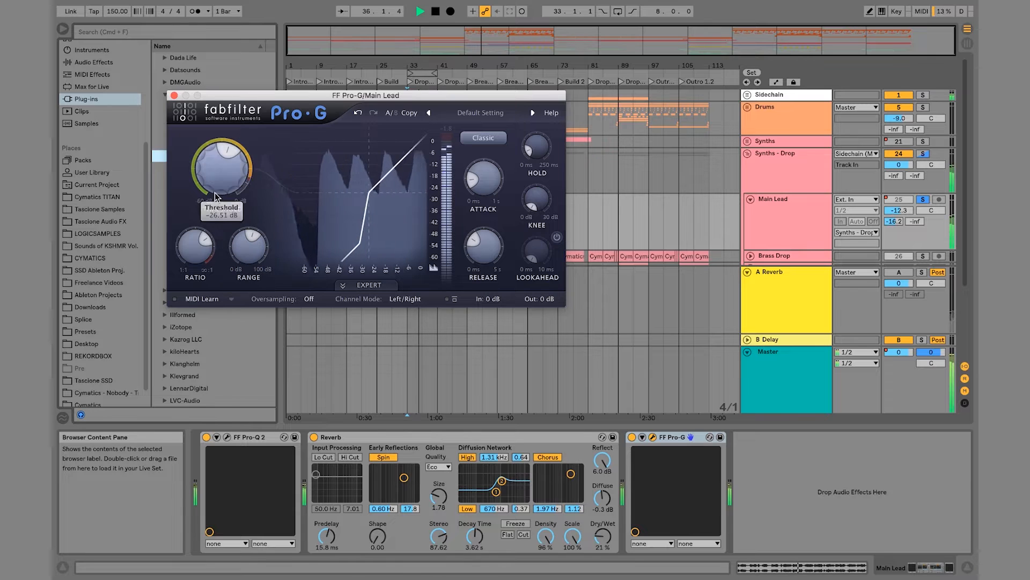
# Step: Raise the Pro-G threshold to -23.77 dB and reduce the range slightly further while the drop plays
pyautogui.moveTo(214, 191); pyautogui.dragTo(218, 182)
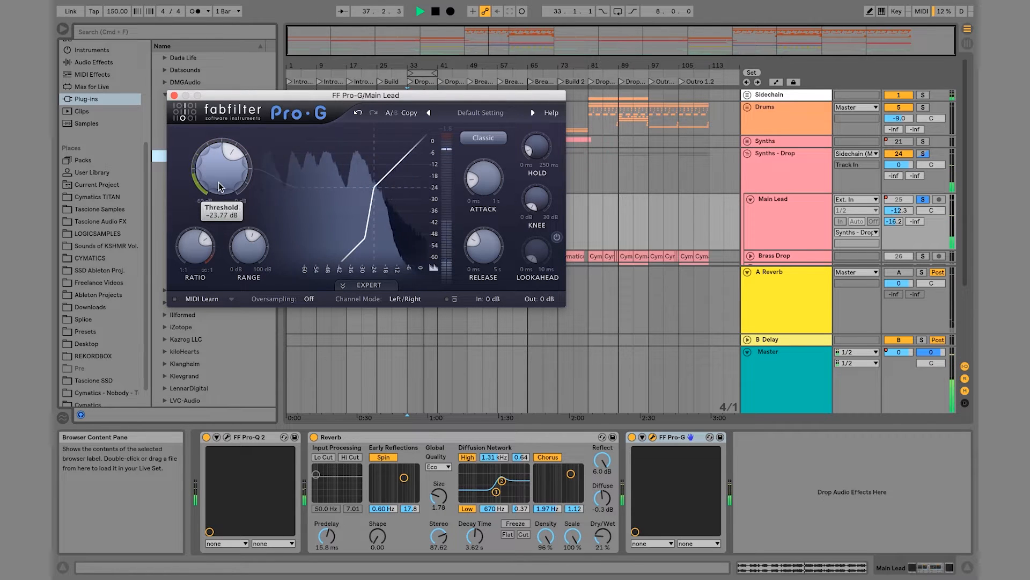
pyautogui.moveTo(265, 249)
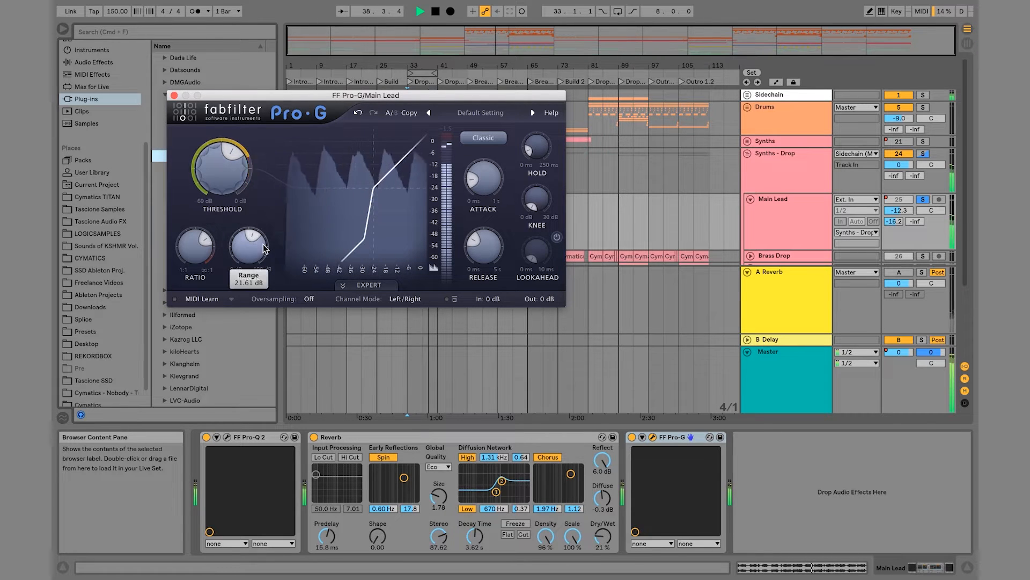
pyautogui.moveTo(265, 248)
pyautogui.mouseDown()
pyautogui.moveTo(242, 262)
pyautogui.moveTo(257, 255)
pyautogui.mouseUp()
pyautogui.press('space')
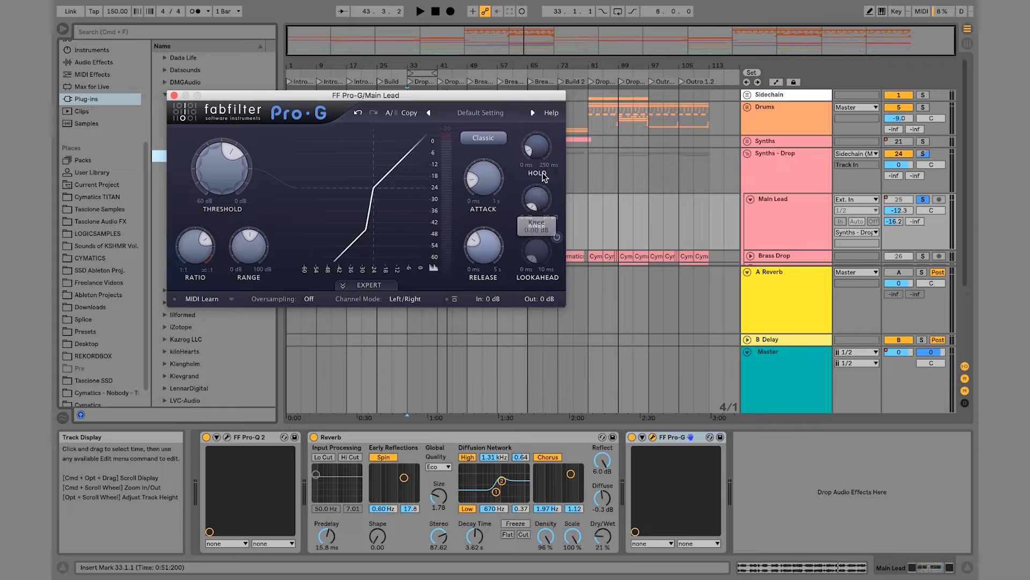
# Step: Try a shorter Pro-G release and a 915.0 ms release on the playing drop, and return it to about 100 ms
pyautogui.moveTo(544, 150)
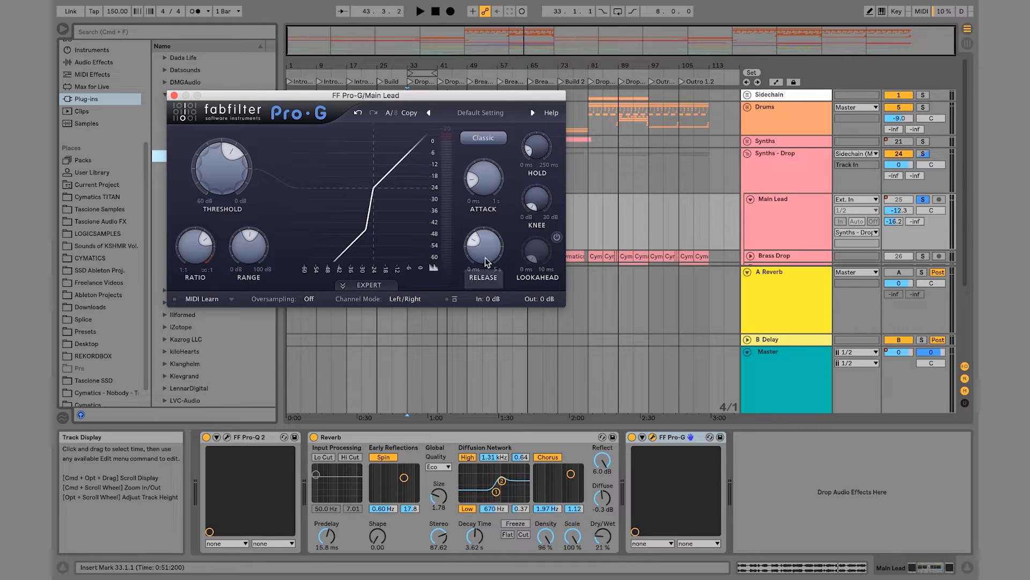
pyautogui.moveTo(483, 244); pyautogui.dragTo(473, 284)
pyautogui.press('space')
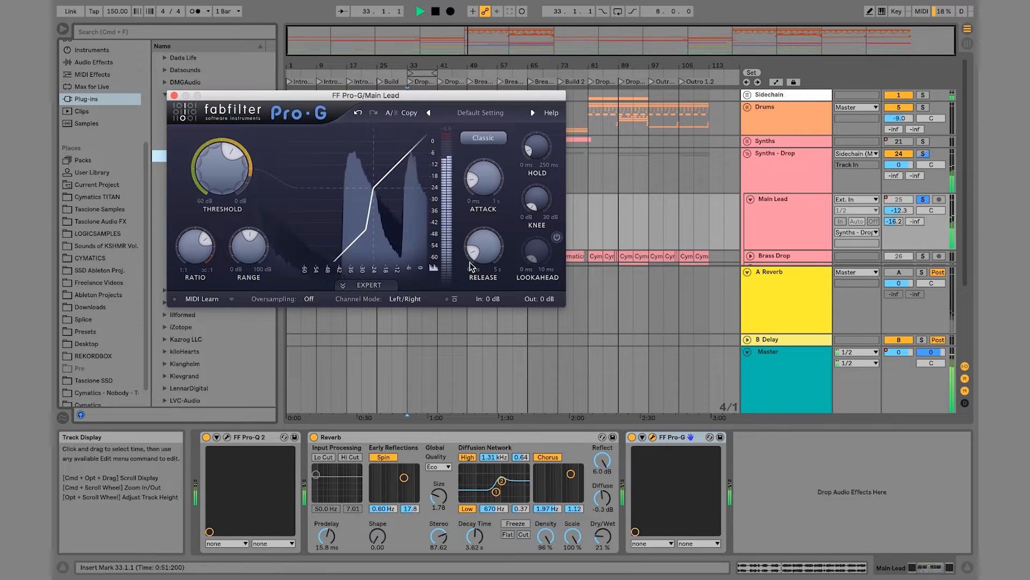
pyautogui.moveTo(486, 263); pyautogui.dragTo(490, 182)
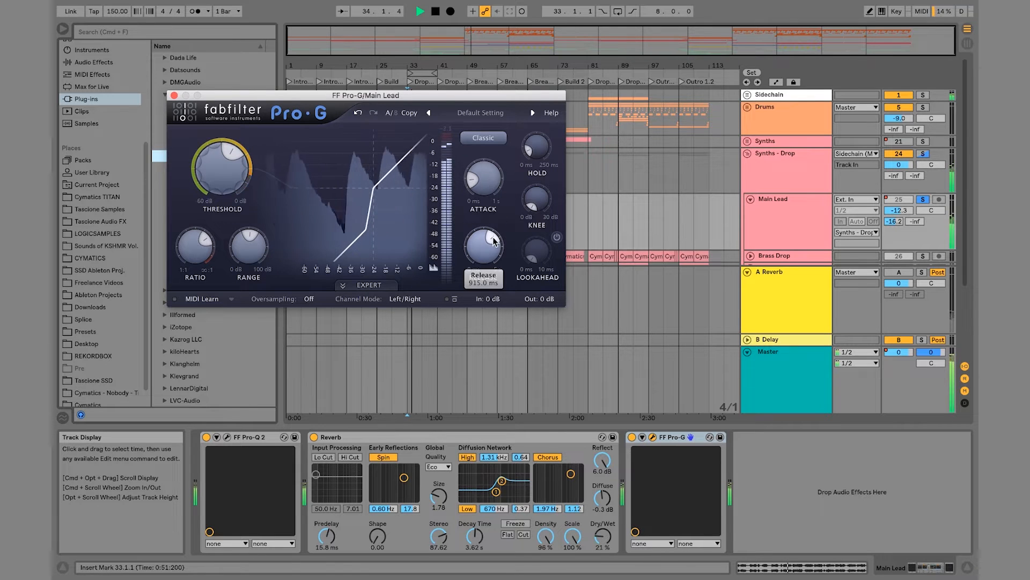
pyautogui.press('space')
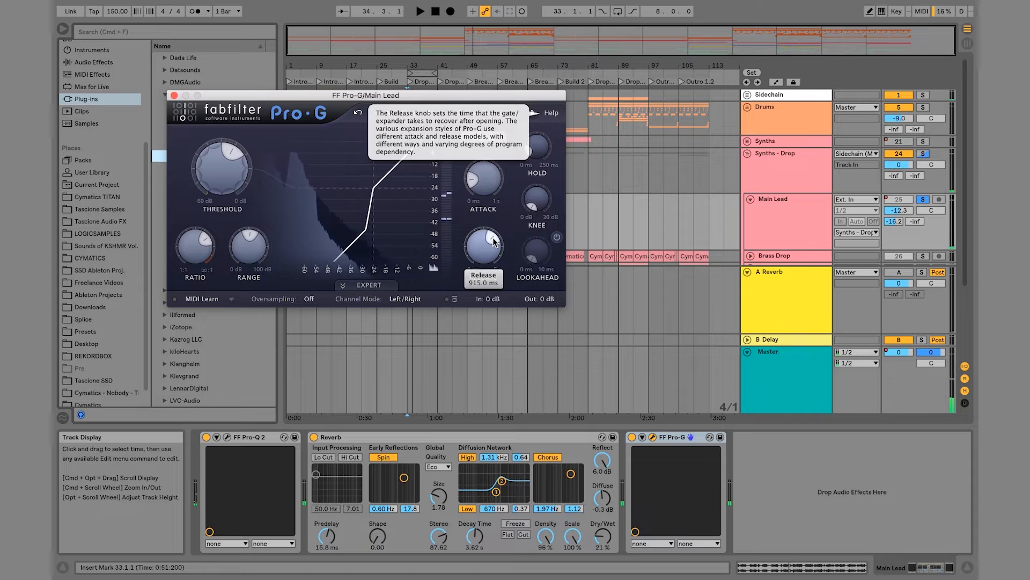
pyautogui.moveTo(495, 242); pyautogui.dragTo(477, 266)
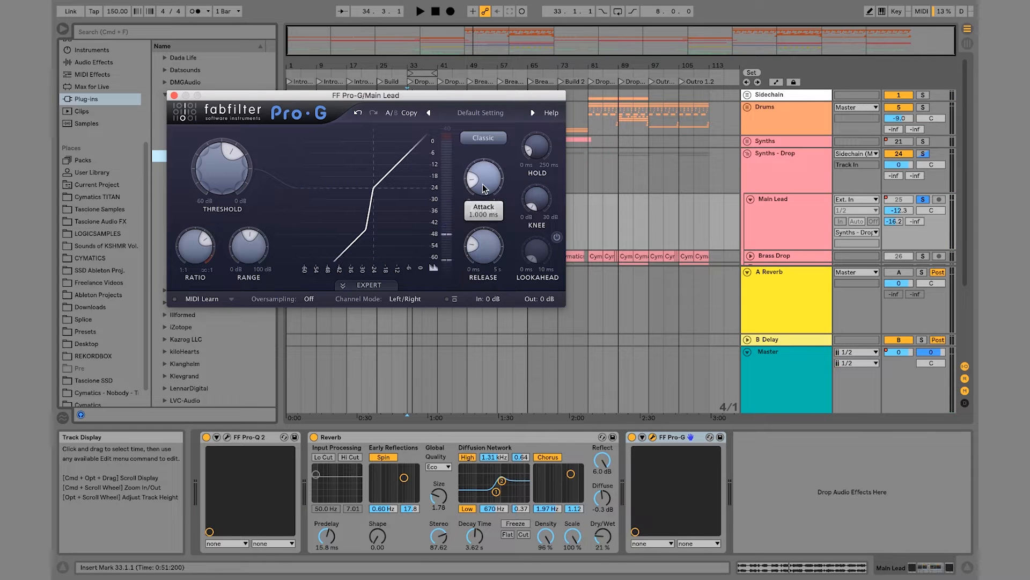
# Step: Set the Pro-G attack to 0.005 ms and the release to 103.5 ms while the drop plays
pyautogui.press('space')
pyautogui.moveTo(484, 188); pyautogui.dragTo(483, 143)
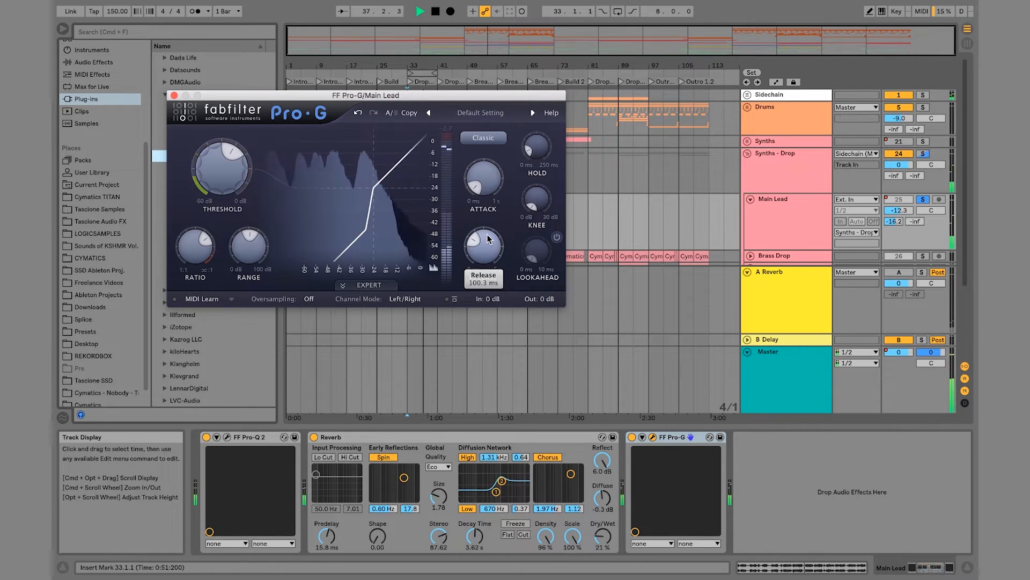
pyautogui.moveTo(489, 239); pyautogui.dragTo(490, 245)
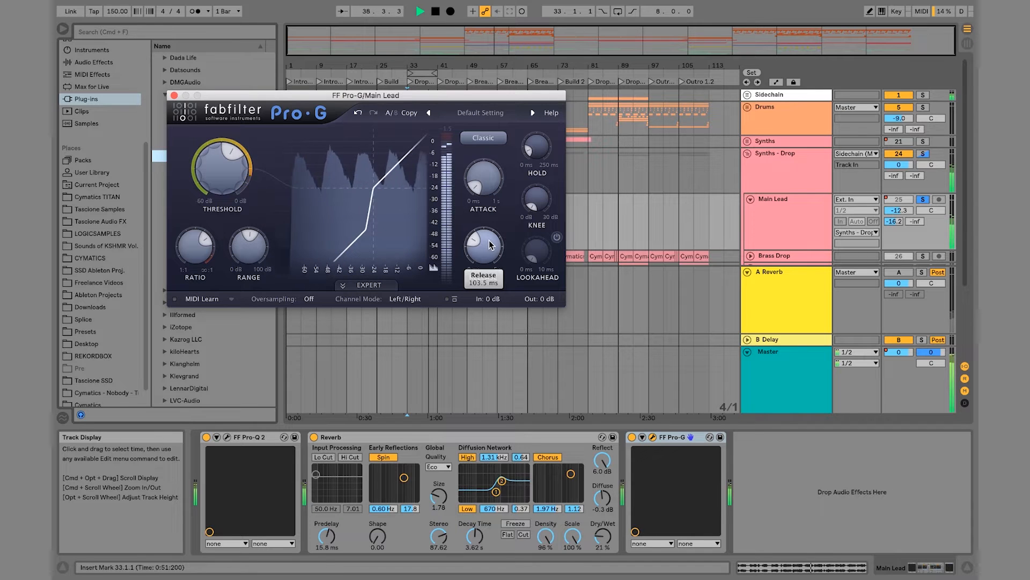
# Step: Try the Pro-G hold at 48.33 ms on the playing drop and restore its short setting
pyautogui.moveTo(536, 143); pyautogui.dragTo(534, 82)
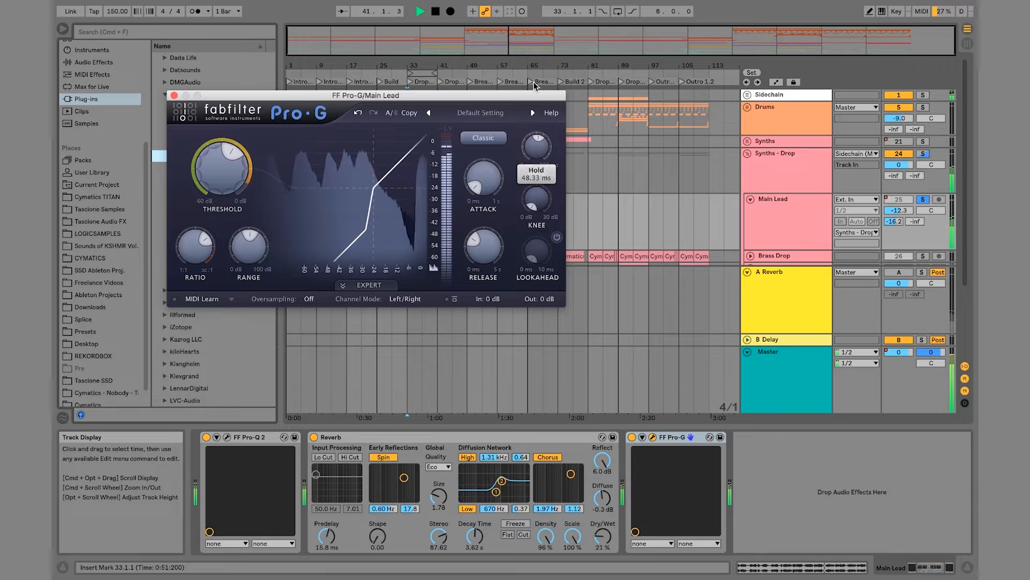
pyautogui.press('space')
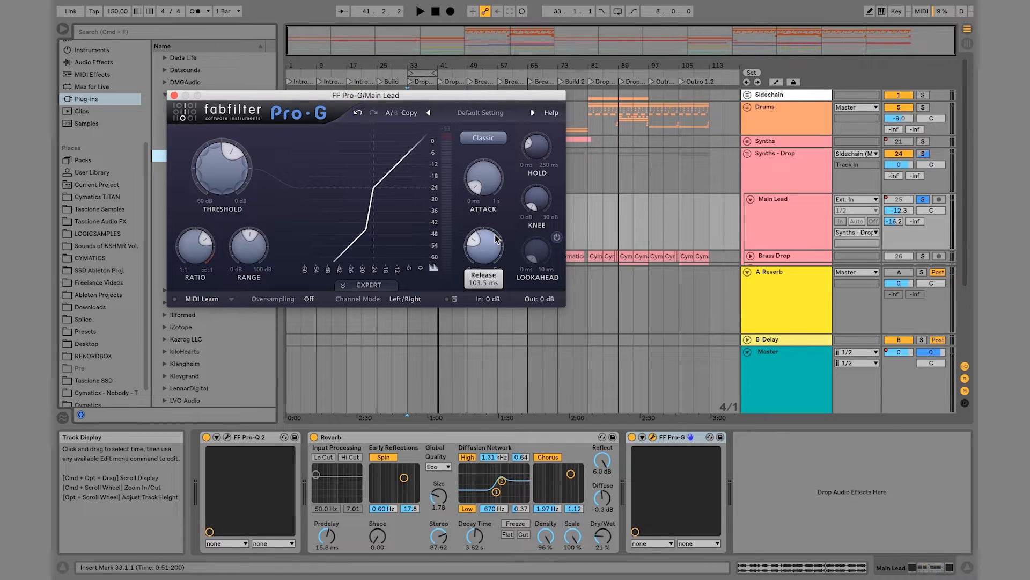
pyautogui.moveTo(495, 236); pyautogui.dragTo(495, 245)
# Step: Look through the Pro-G preset categories, including Vocal, without loading a preset
pyautogui.click(476, 114)
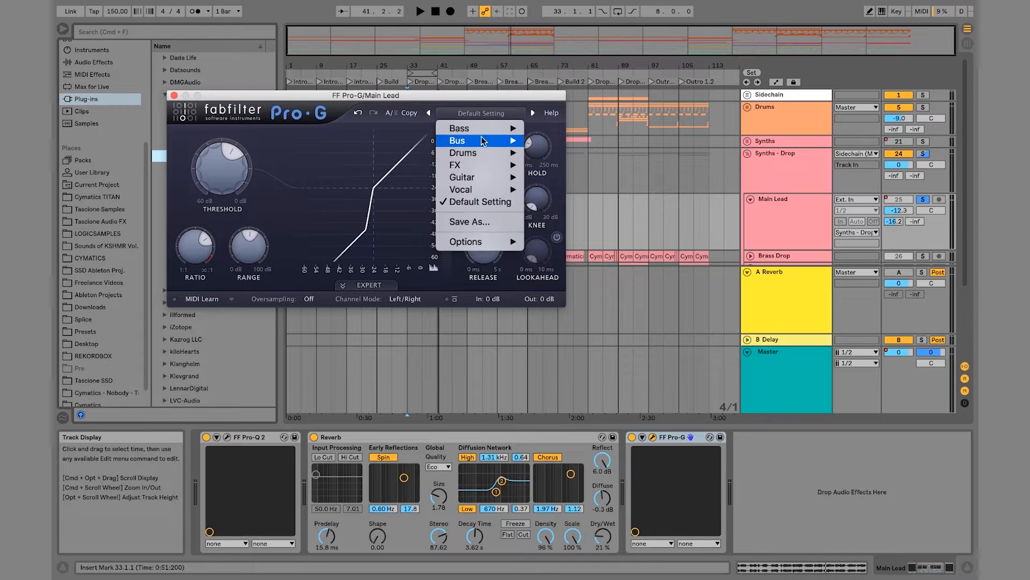
pyautogui.moveTo(494, 190)
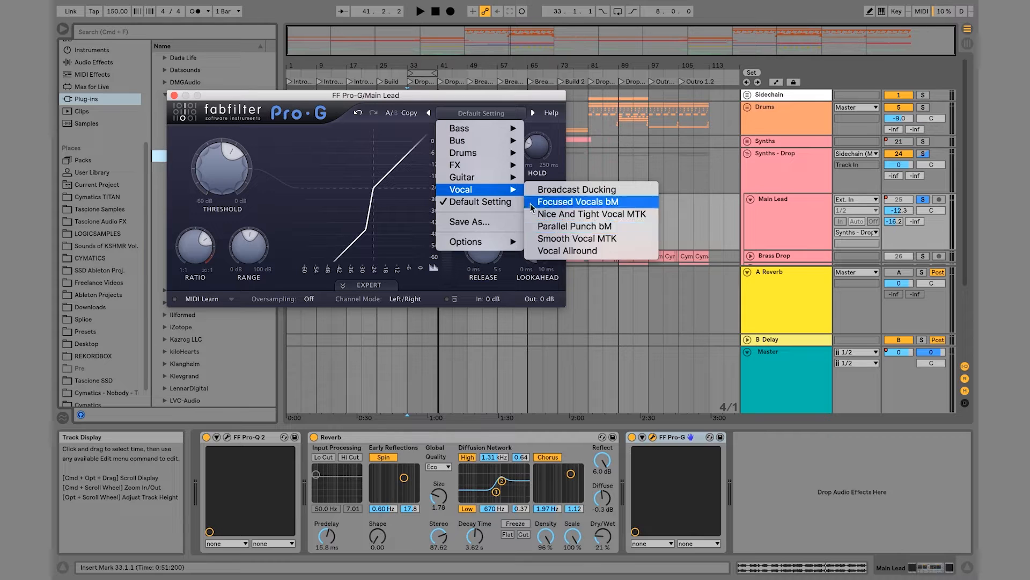
pyautogui.moveTo(482, 168)
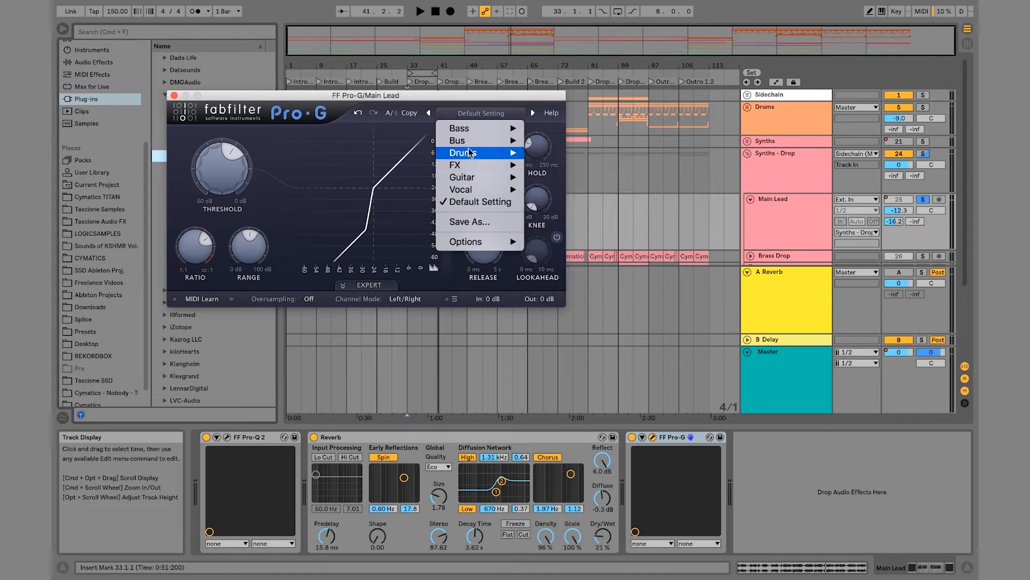
pyautogui.click(392, 157)
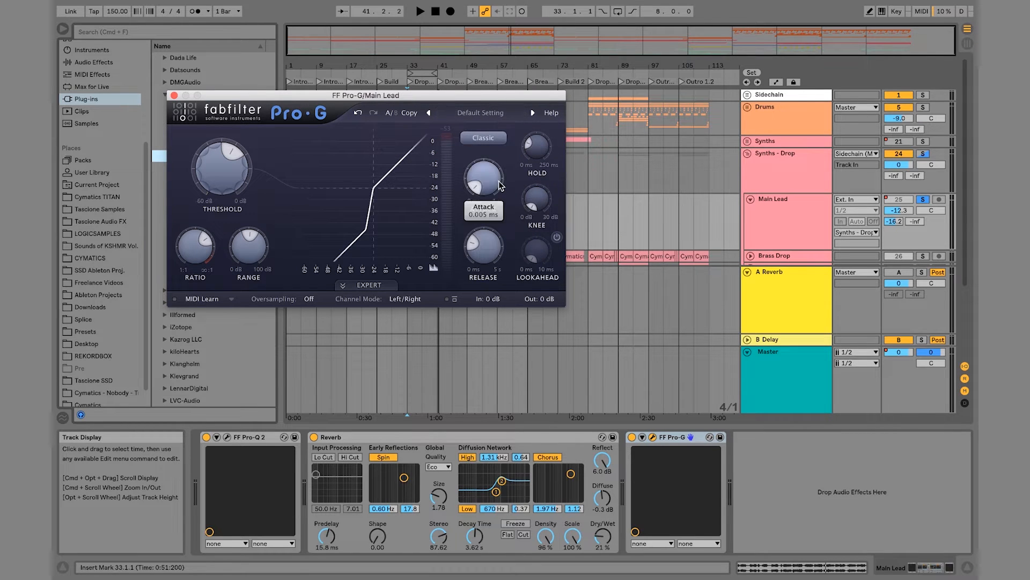
pyautogui.moveTo(498, 181)
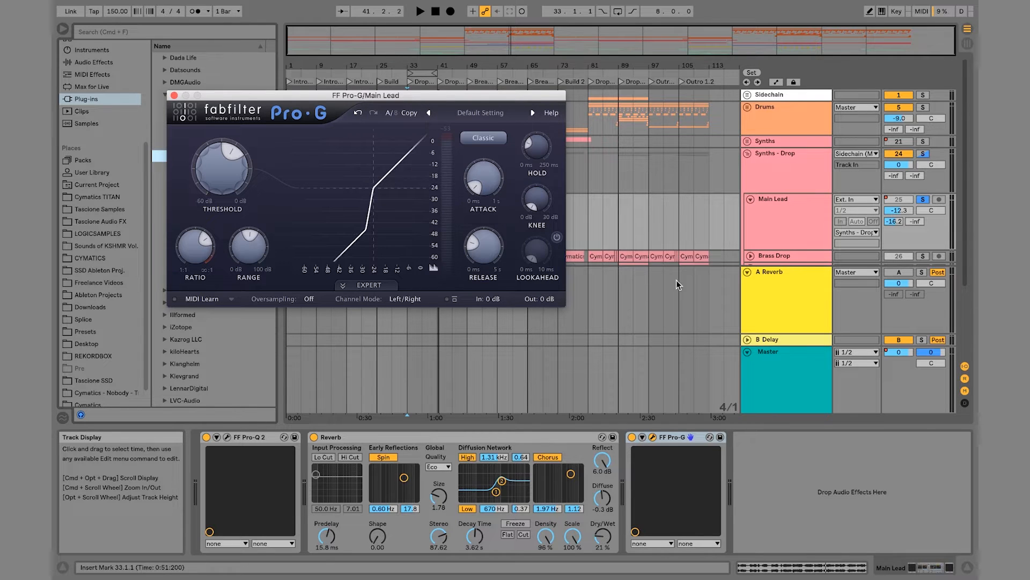
# Step: Play the drop and compare the Main Lead with Pro-G bypassed and active
pyautogui.press('space')
pyautogui.click(632, 437)
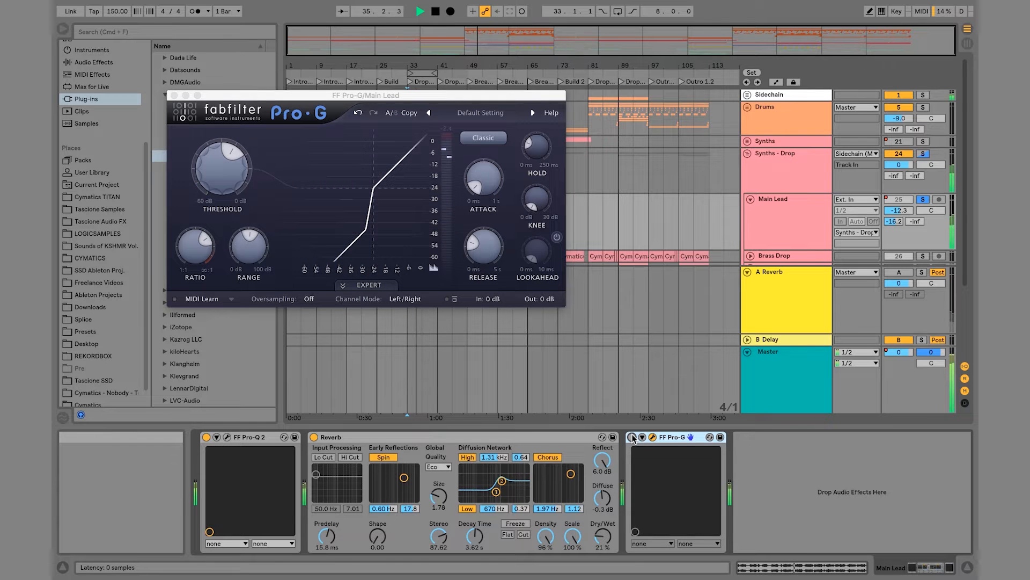
pyautogui.click(632, 437)
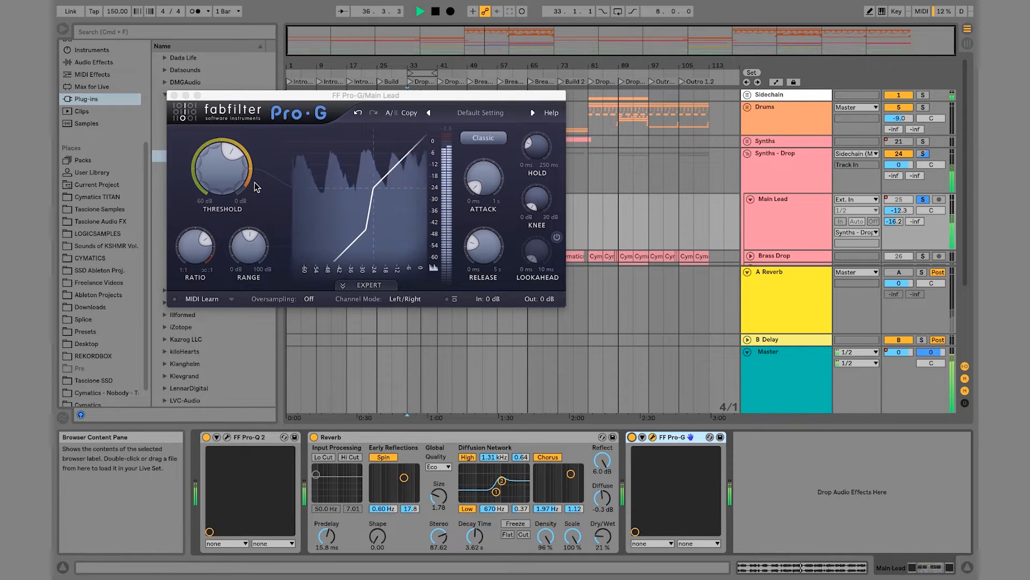
# Step: Try the Pro-G threshold at -17.14 dB, settle it at -23.90 dB, and compare the gate bypassed and active
pyautogui.moveTo(236, 177)
pyautogui.mouseDown()
pyautogui.moveTo(232, 150)
pyautogui.moveTo(228, 160)
pyautogui.mouseUp()
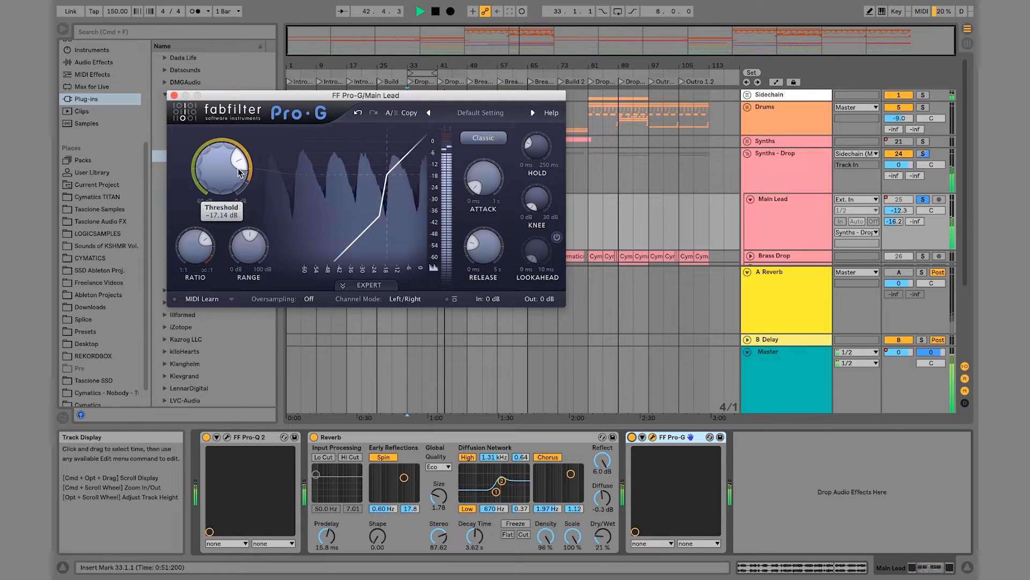
pyautogui.moveTo(239, 169); pyautogui.dragTo(239, 158)
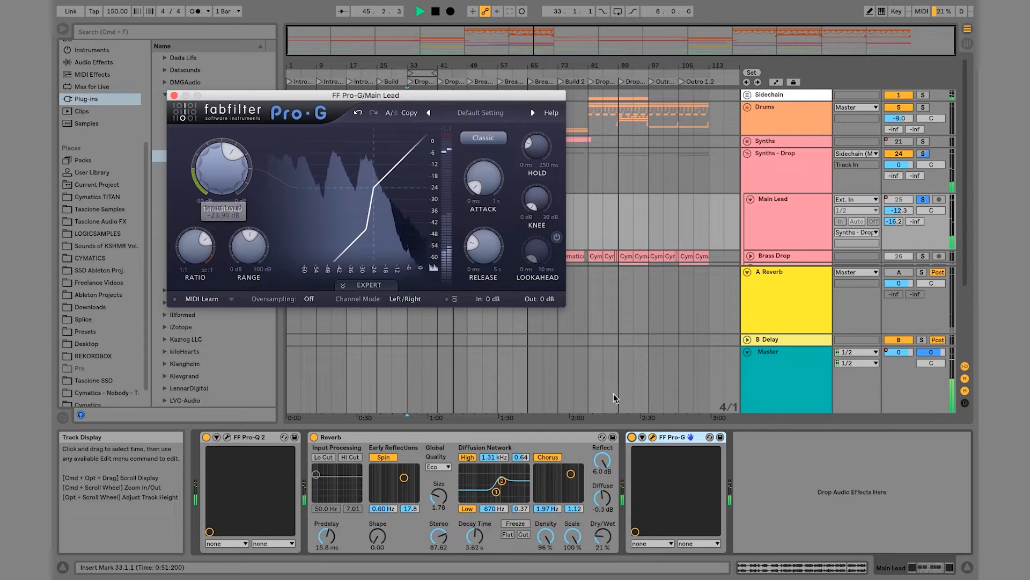
pyautogui.click(632, 438)
pyautogui.click(631, 438)
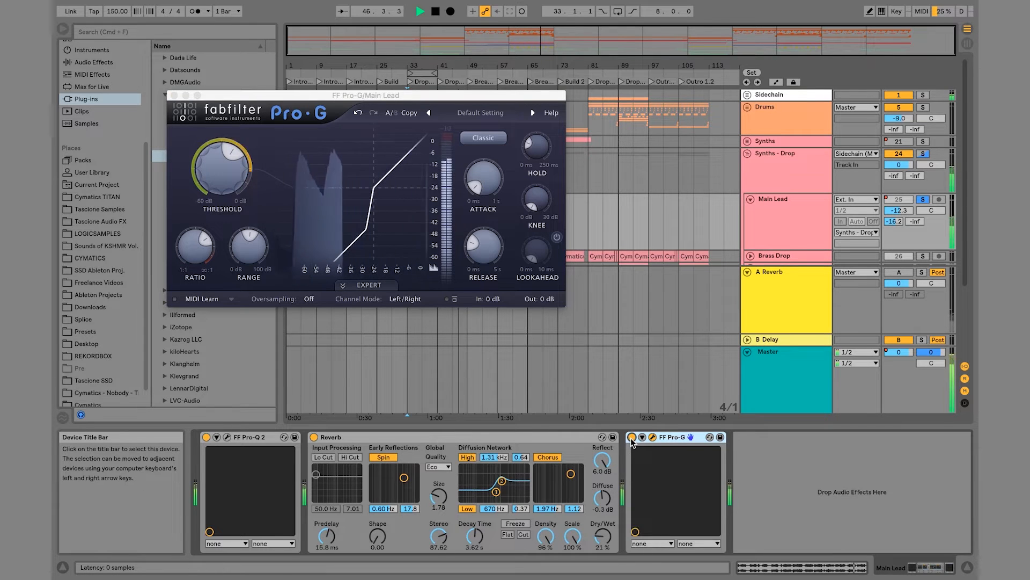
pyautogui.press('space')
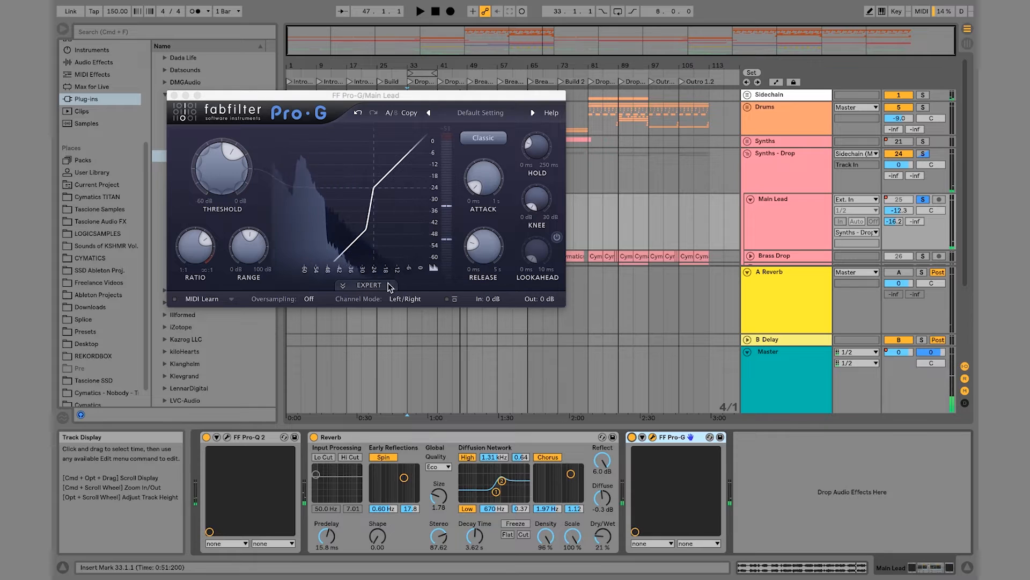
# Step: Automate the Main Lead's Pro-G Device On to off during the Build and on from the drop, and play the Build with the track soloed
pyautogui.click(175, 95)
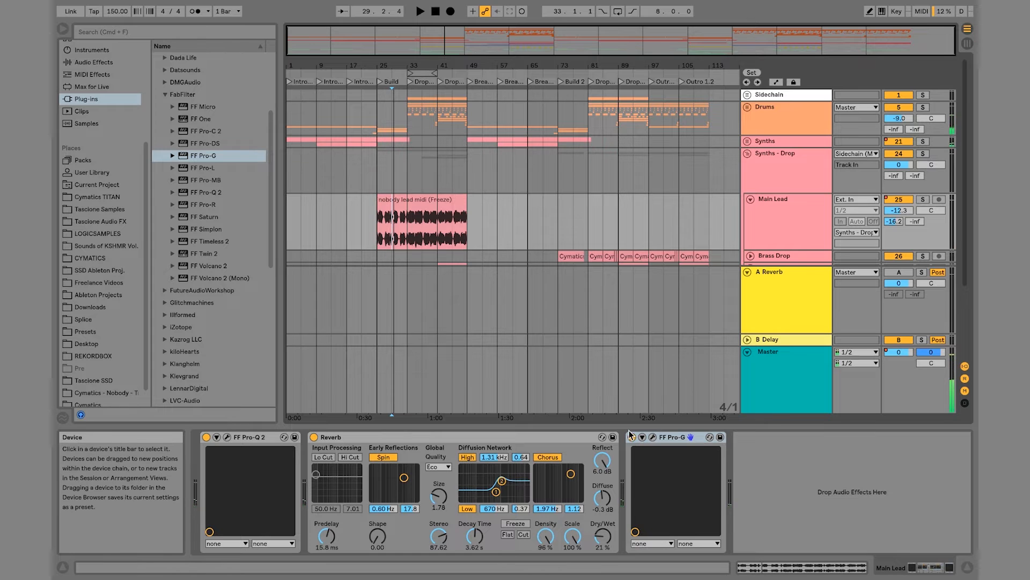
pyautogui.press('a')
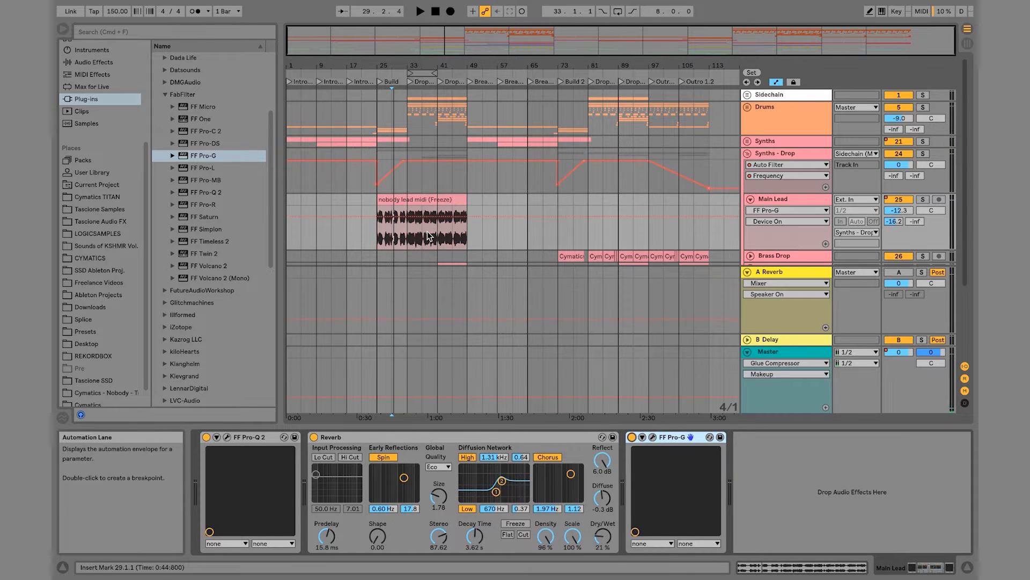
pyautogui.click(407, 217)
pyautogui.moveTo(378, 217); pyautogui.dragTo(379, 238)
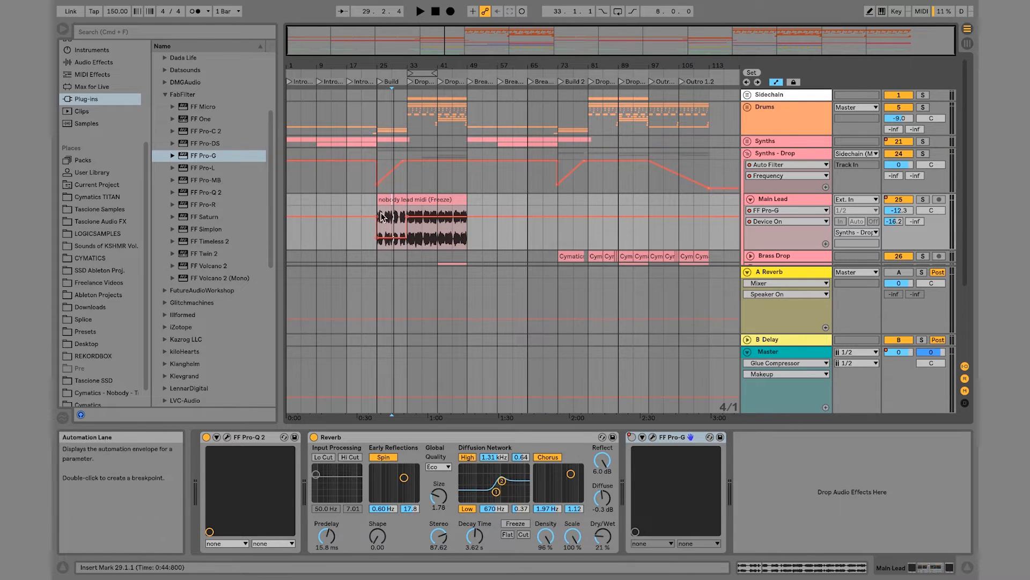
pyautogui.click(923, 199)
pyautogui.press('space')
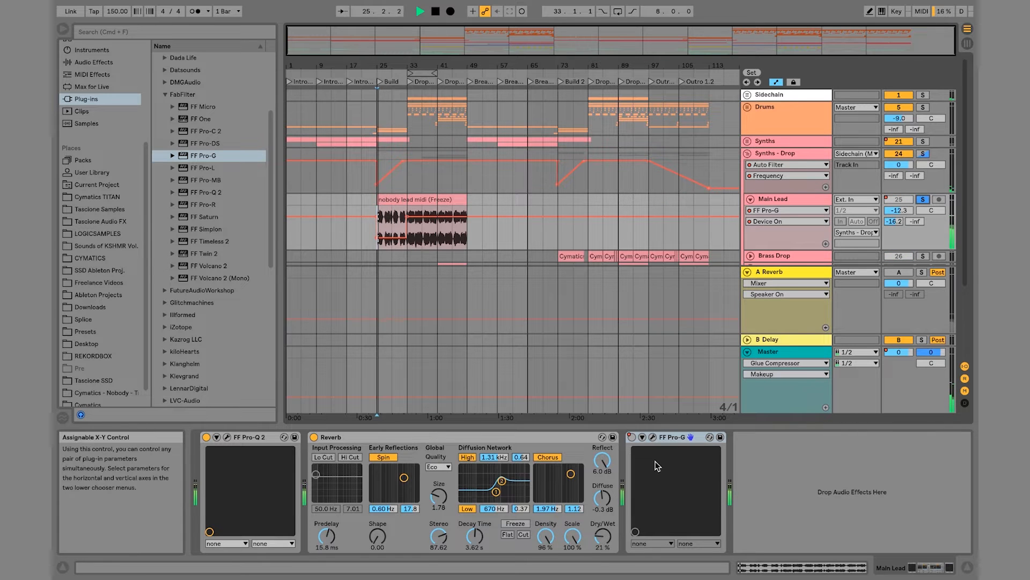
# Step: Automate the Main Lead's Reverb Dry/Wet from 59% at the start of the Build down to 21% at the drop, and unsolo the track
pyautogui.click(603, 536)
pyautogui.click(408, 239)
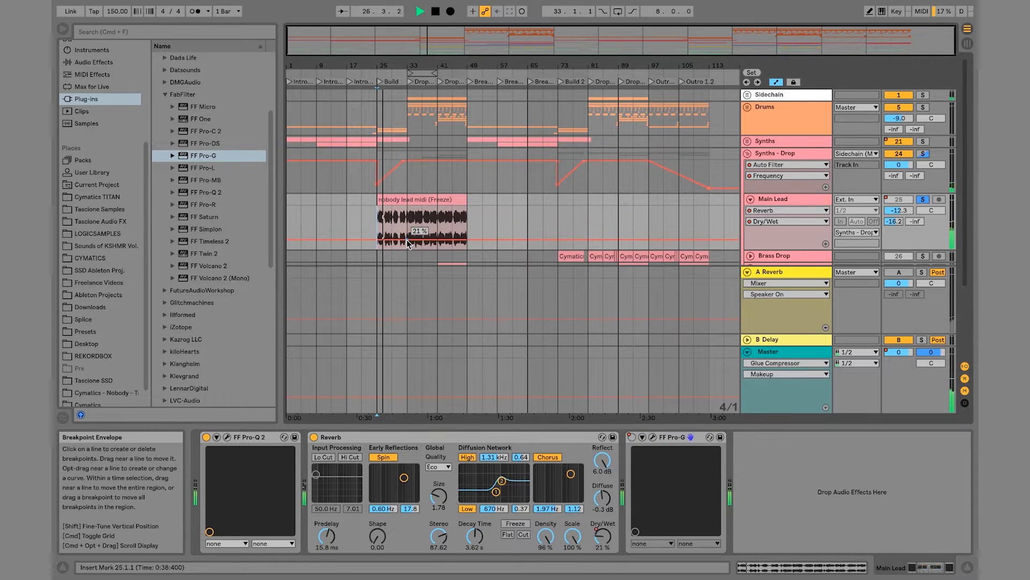
pyautogui.moveTo(391, 240); pyautogui.dragTo(377, 223)
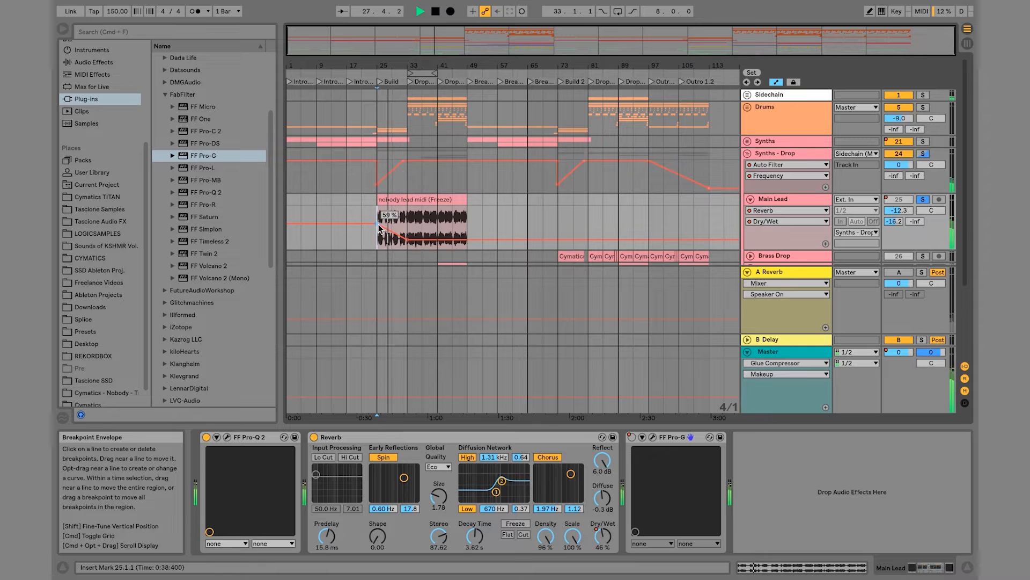
pyautogui.click(923, 200)
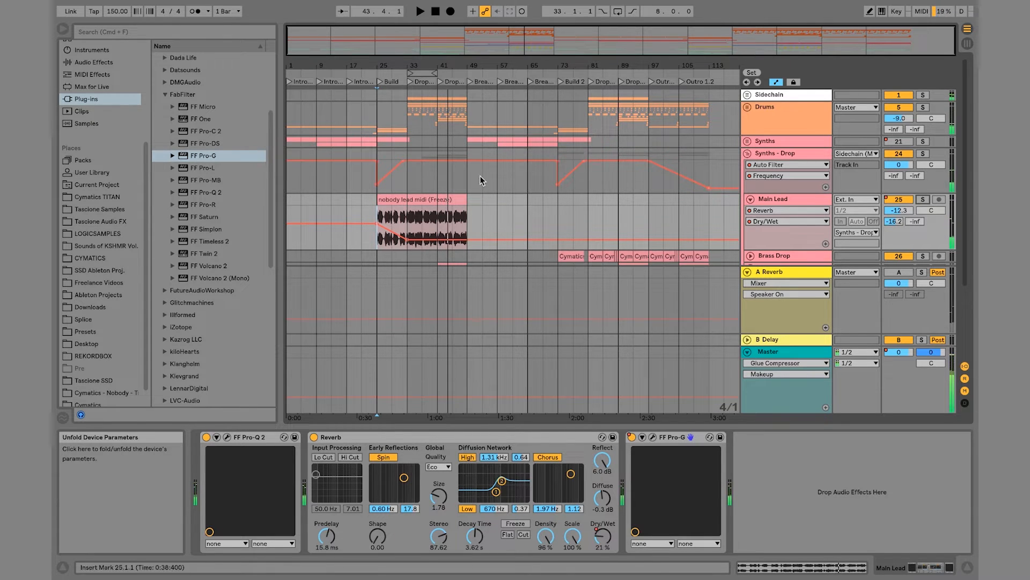
# Step: Show the Main Lead's Pro-G Device On automation and examine the gaps between its phrases around bars 35 and 37
pyautogui.rightClick(631, 443)
pyautogui.click(661, 448)
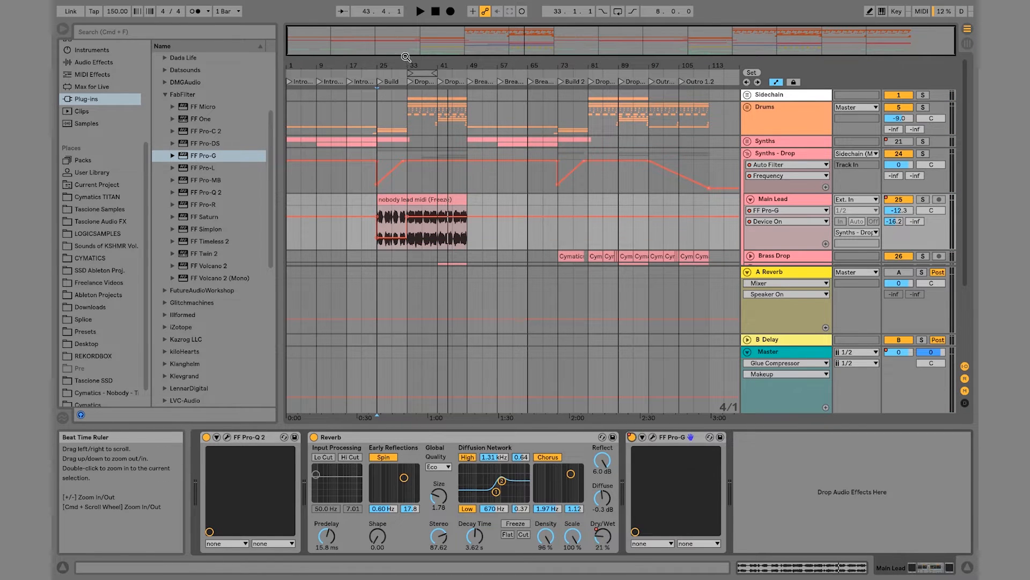
pyautogui.moveTo(409, 61); pyautogui.dragTo(371, 161)
pyautogui.click(523, 239)
pyautogui.moveTo(523, 240); pyautogui.dragTo(560, 242)
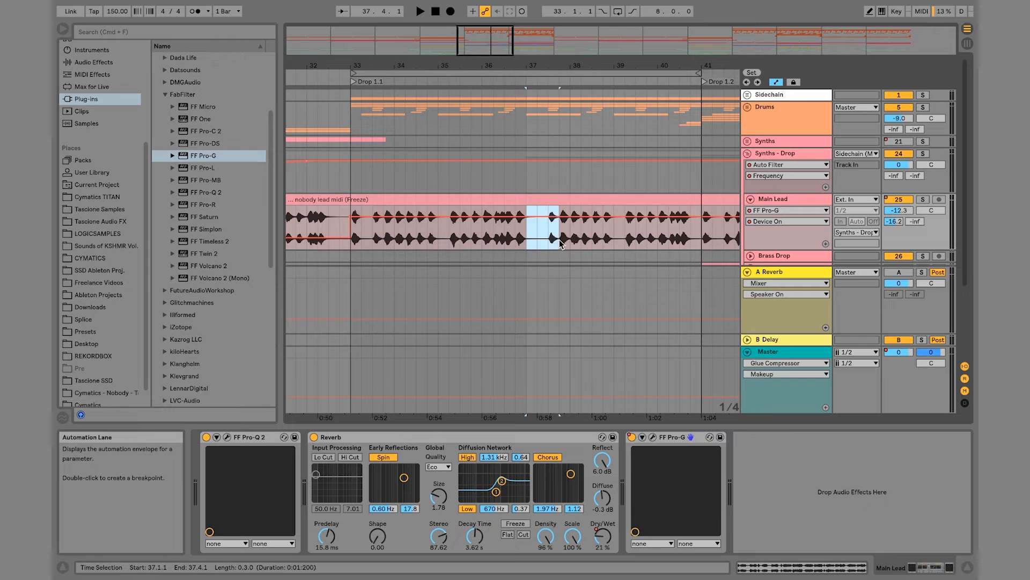
pyautogui.press('space')
pyautogui.click(436, 241)
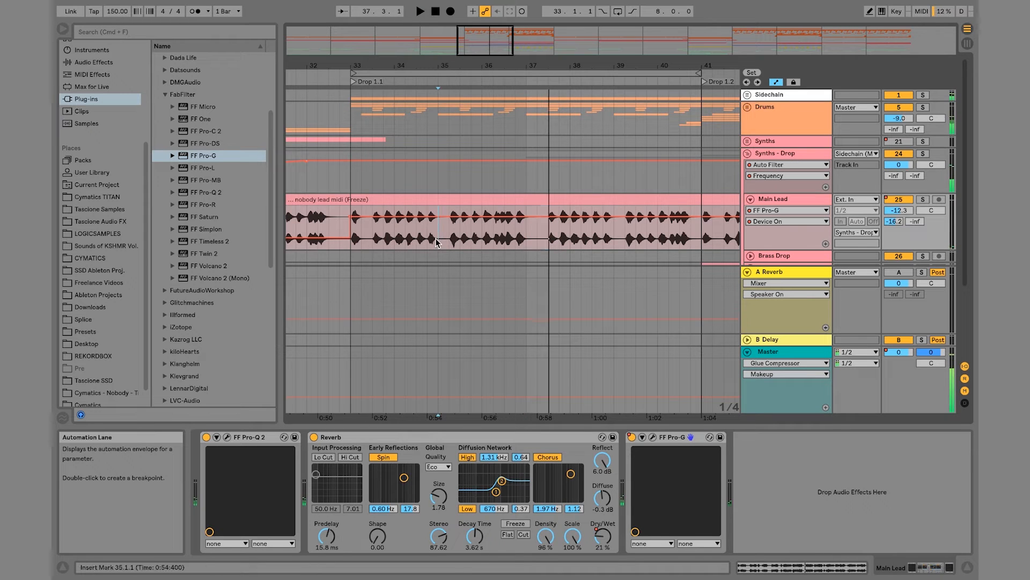
pyautogui.click(424, 240)
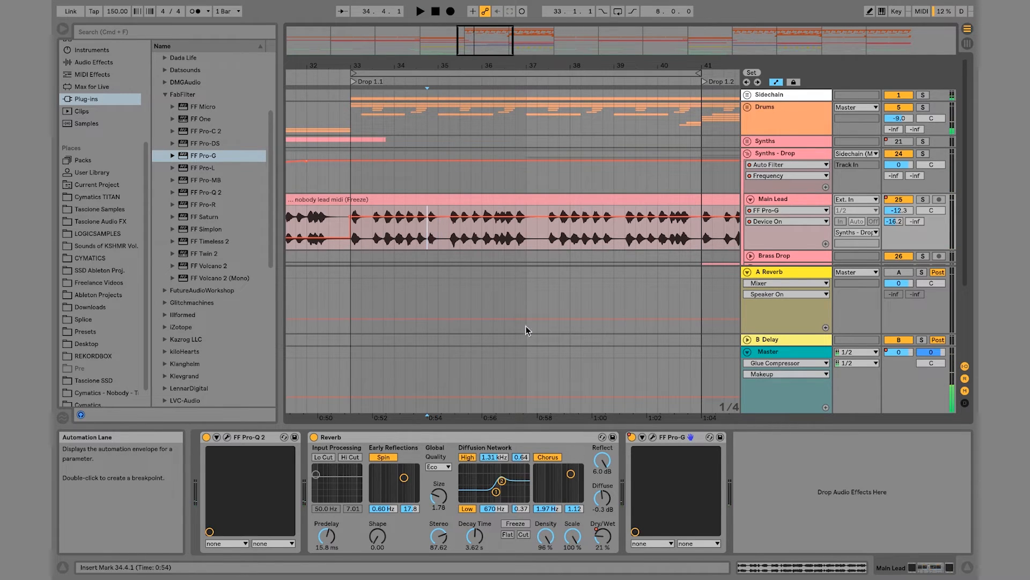
# Step: Play the drop from 34.4.1 with Pro-G bypassed and show the Reverb Dry/Wet automation
pyautogui.click(632, 437)
pyautogui.press('space')
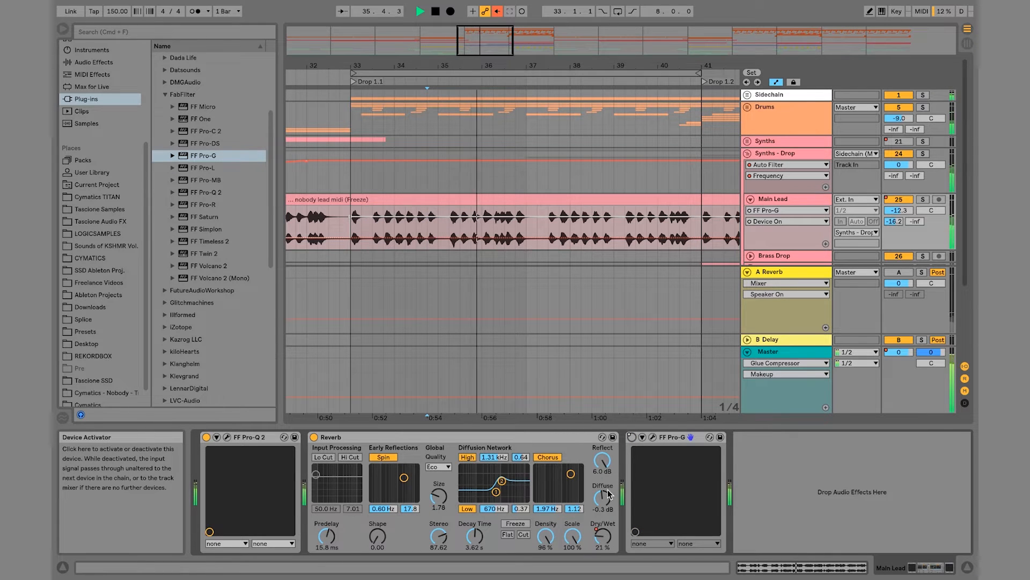
pyautogui.click(601, 539)
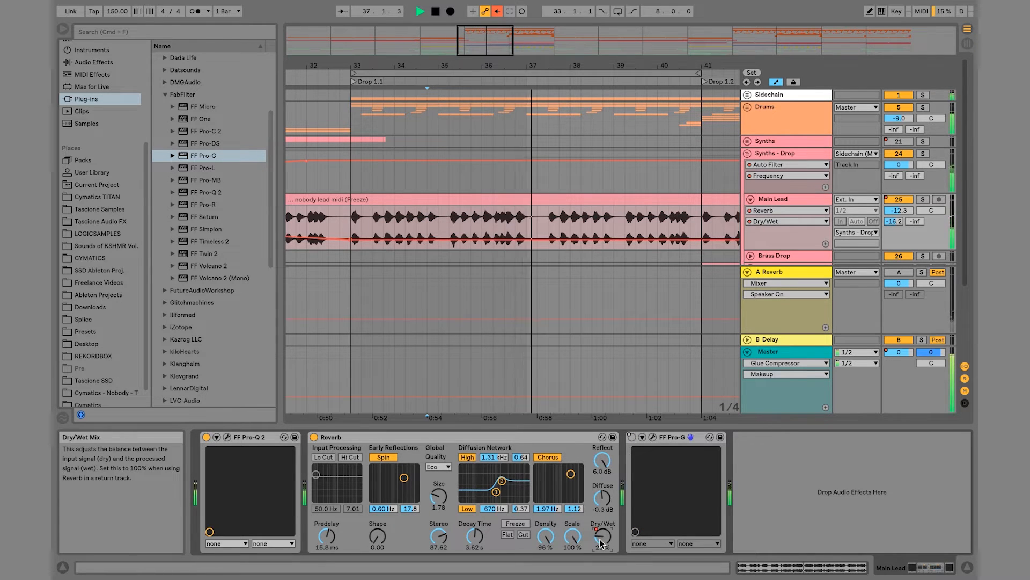
pyautogui.click(424, 220)
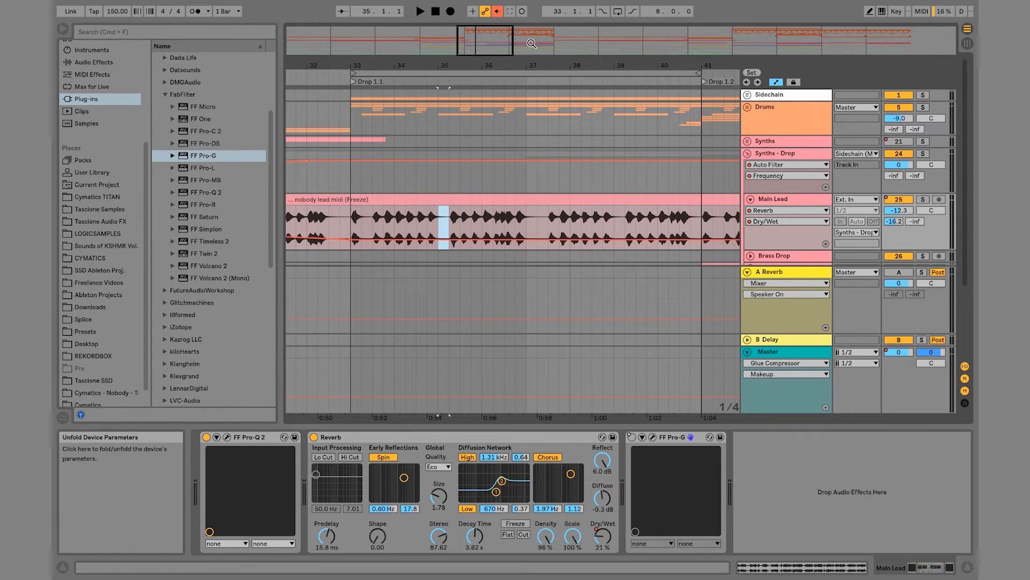
# Step: Re-enable the overridden automation and play the drop from 33.2.1 with Pro-G active
pyautogui.click(498, 12)
pyautogui.click(358, 215)
pyautogui.press('space')
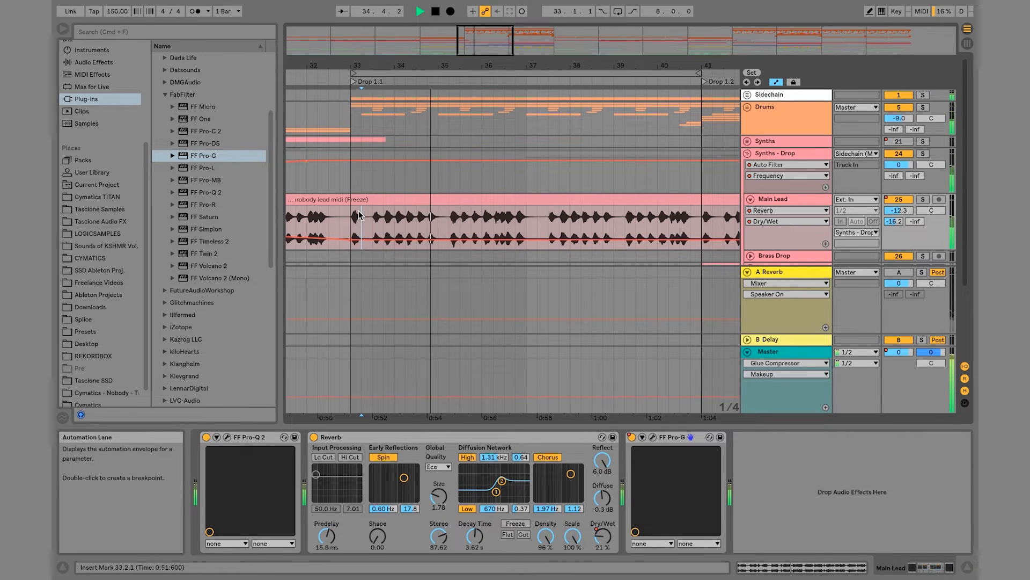
pyautogui.press('space')
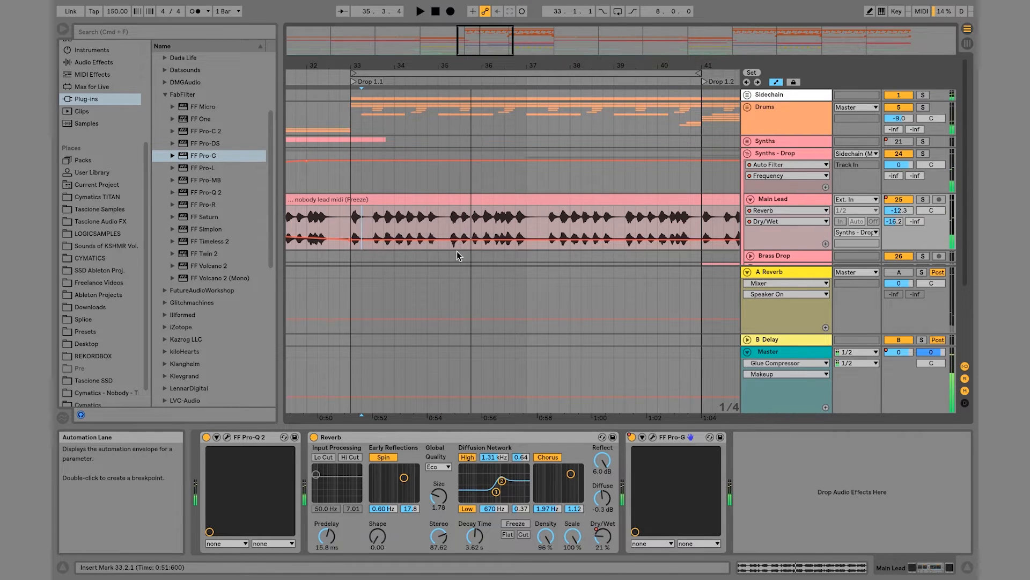
# Step: Try muting the Main Lead from 35.1.1 to 35.2.1 by automating the track's Speaker On to off
pyautogui.moveTo(440, 223); pyautogui.dragTo(449, 223)
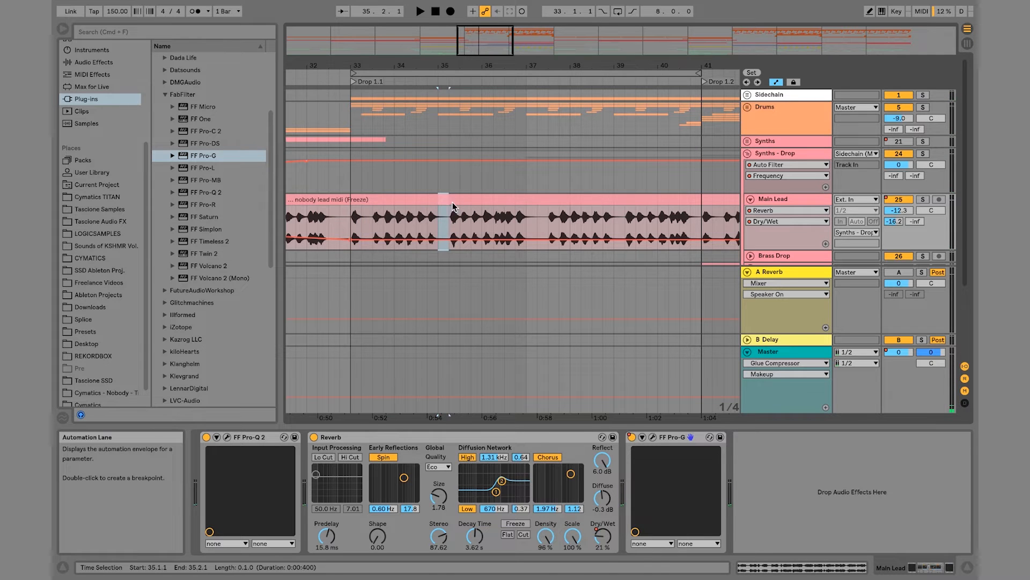
pyautogui.rightClick(906, 204)
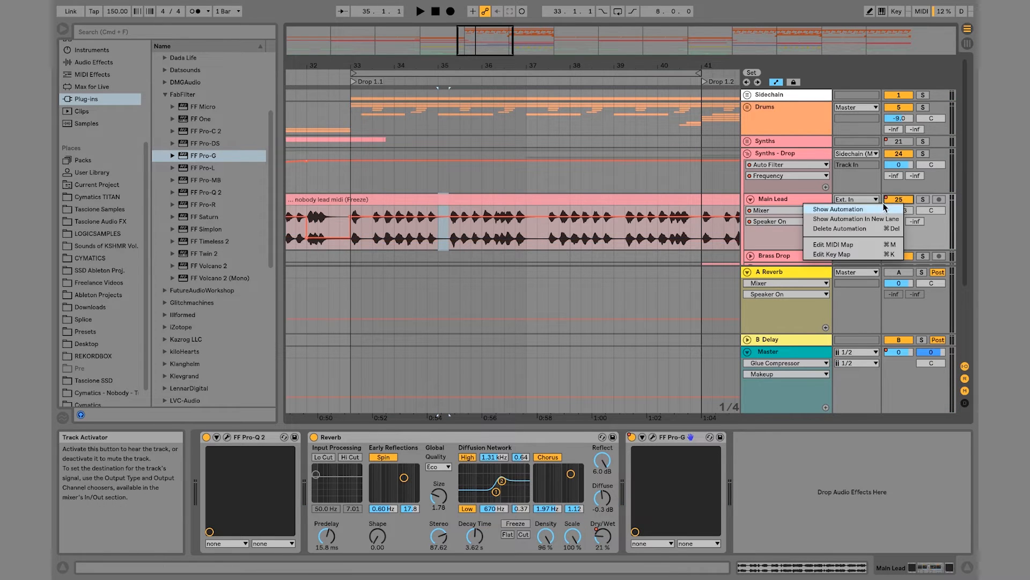
pyautogui.click(838, 207)
pyautogui.moveTo(444, 217); pyautogui.dragTo(444, 241)
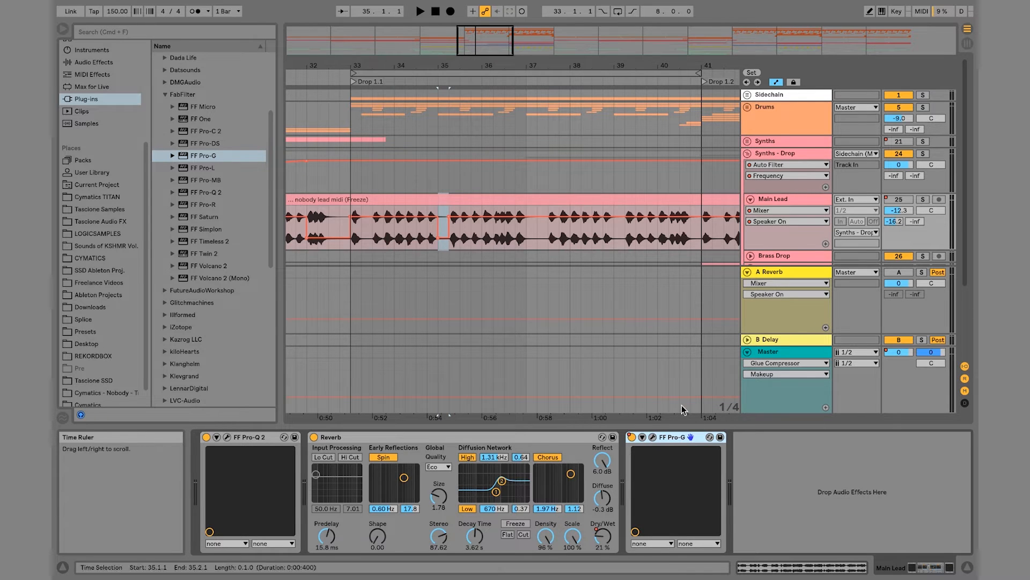
# Step: Review the Main Lead's Pro-G gate settings and close the plug-in window
pyautogui.click(653, 436)
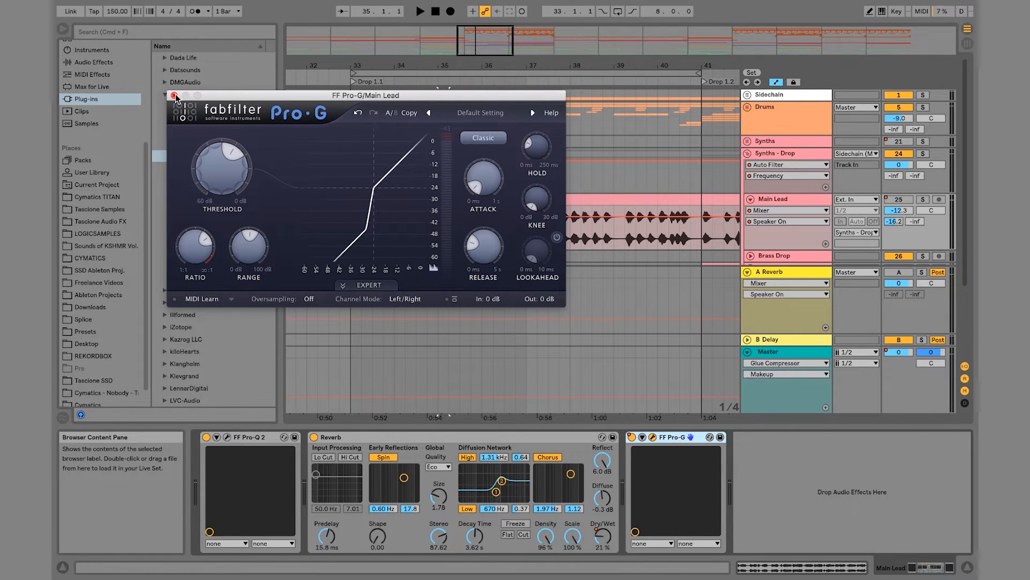
pyautogui.click(174, 96)
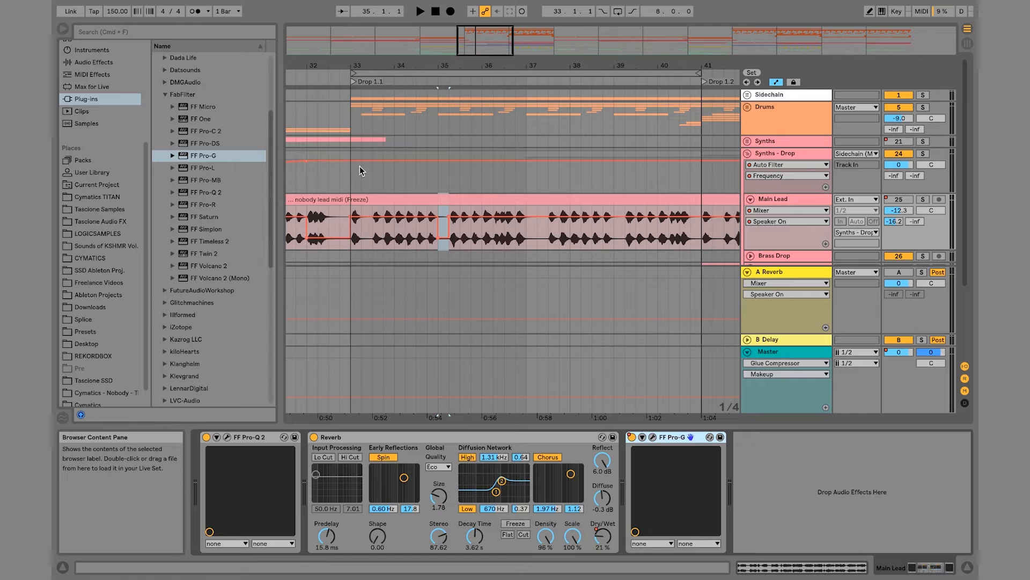
pyautogui.click(654, 437)
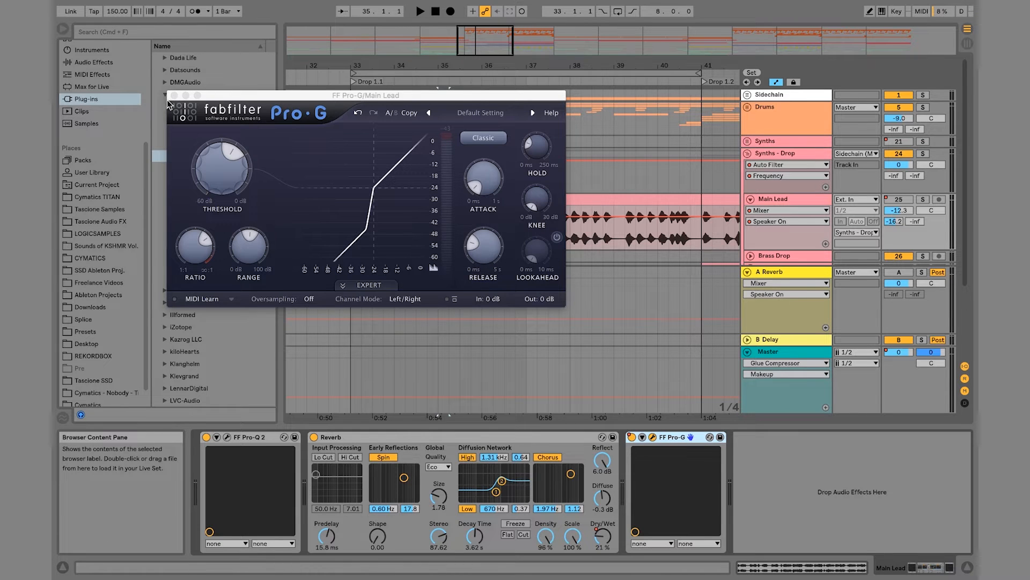
pyautogui.click(174, 96)
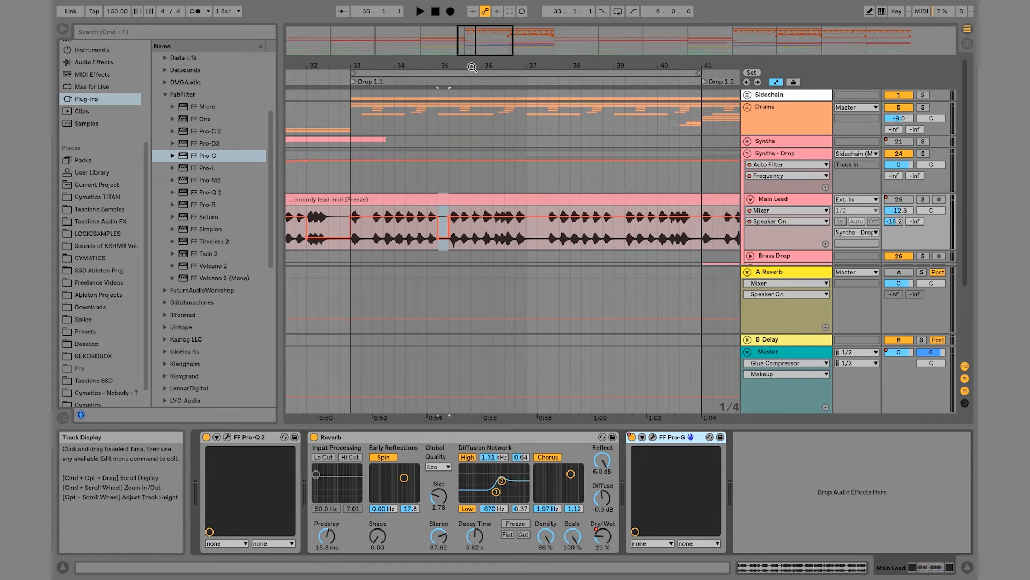
# Step: Play Drop 1.1 from 33.1.1 to hear the Main Lead with the mute at bar 35
pyautogui.press('space')
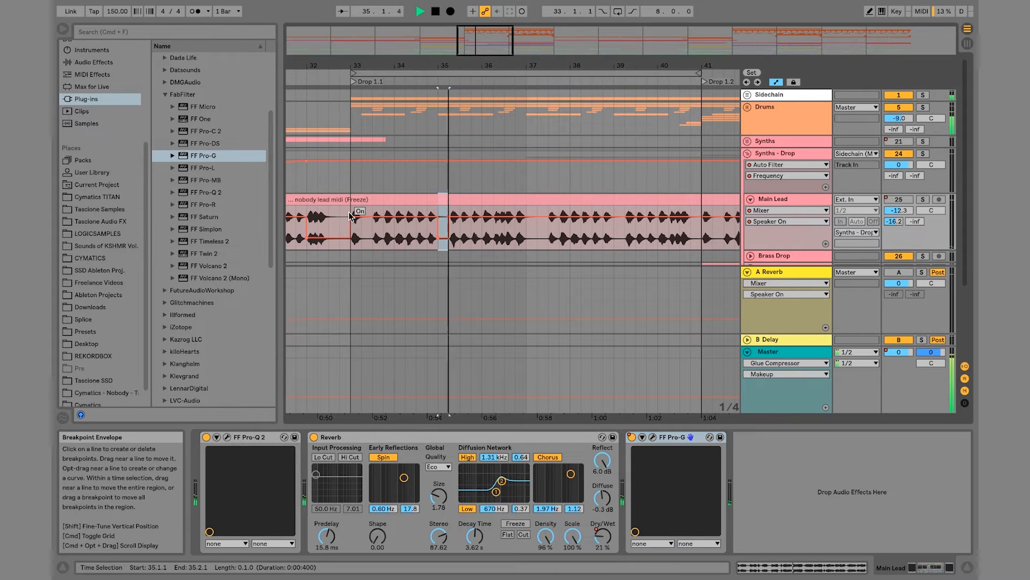
pyautogui.click(351, 208)
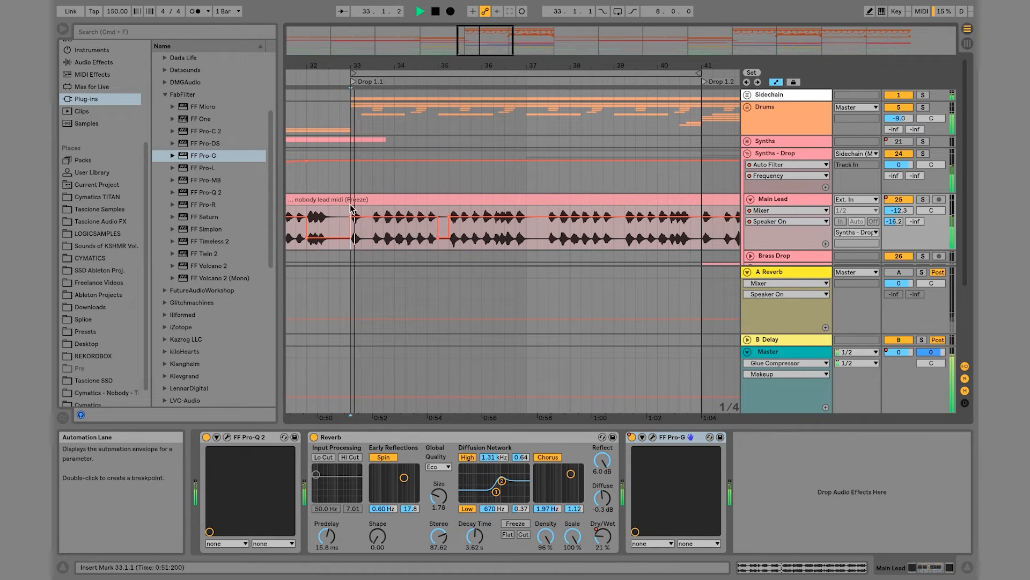
pyautogui.rightClick(885, 210)
pyautogui.click(884, 208)
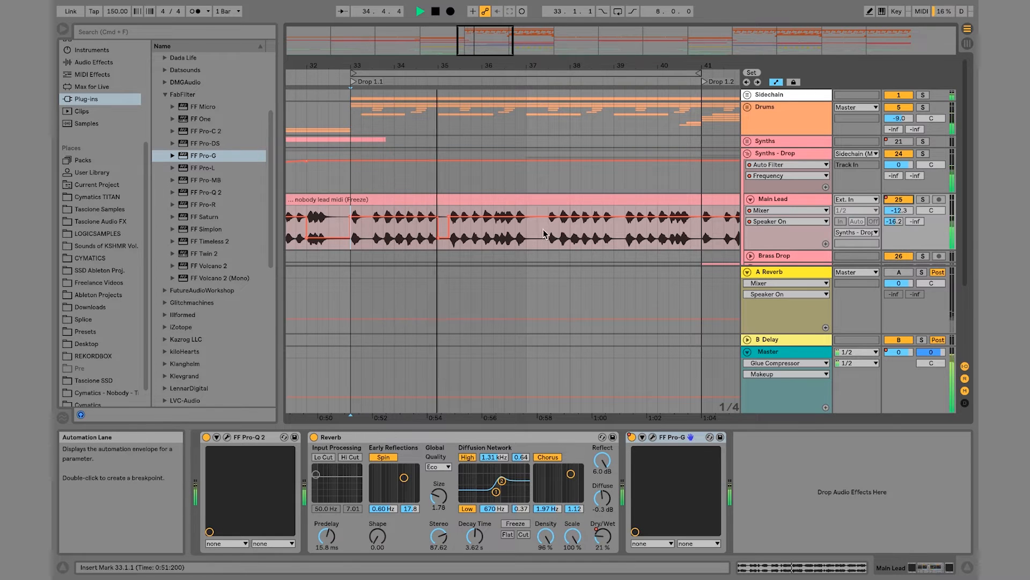
# Step: Try a second Speaker On mute in the gap at bar 37, and undo the manual mutes on the Main Lead
pyautogui.click(532, 235)
pyautogui.click(545, 245)
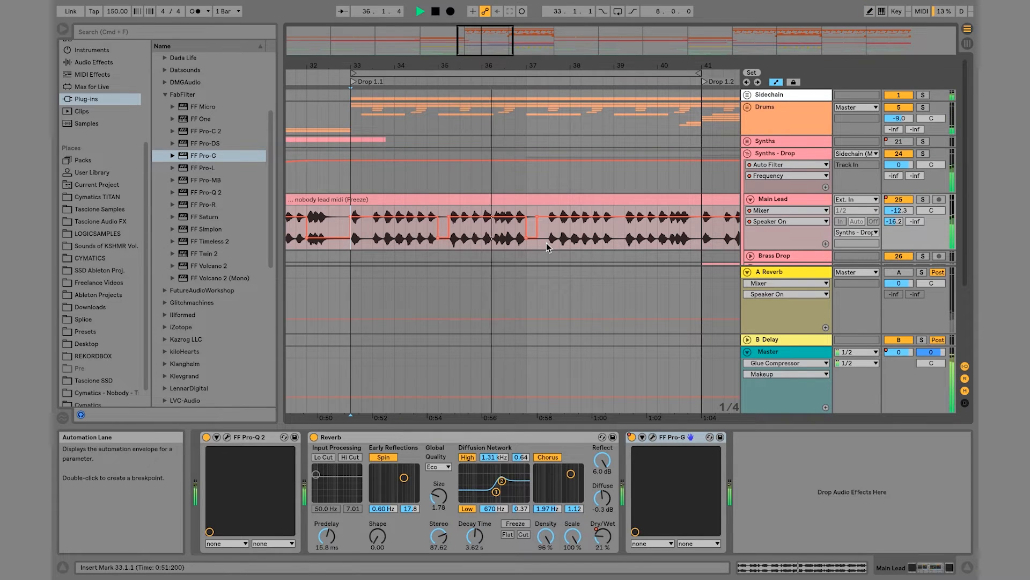
pyautogui.press('b')
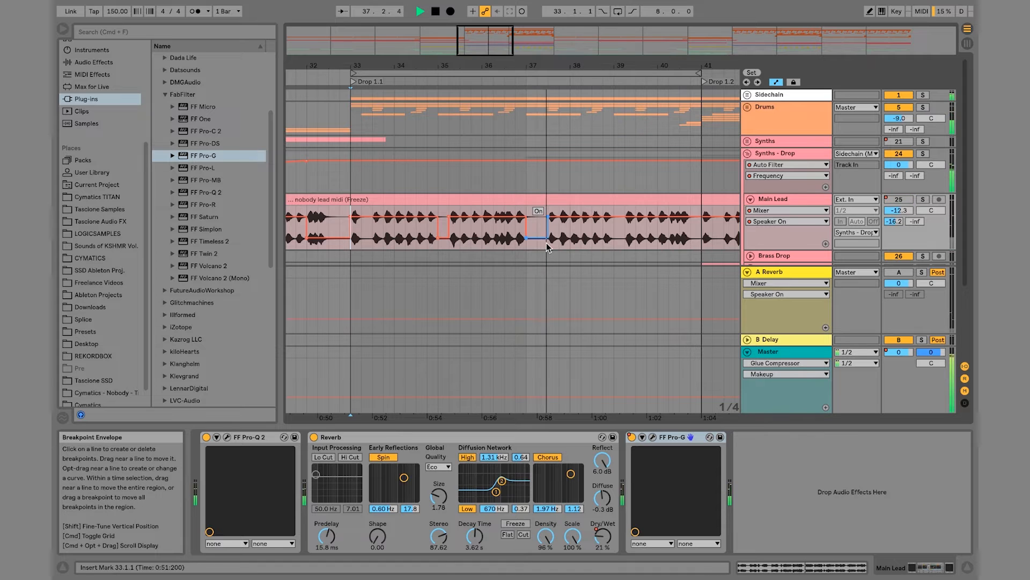
pyautogui.press('space')
pyautogui.press('super+z')
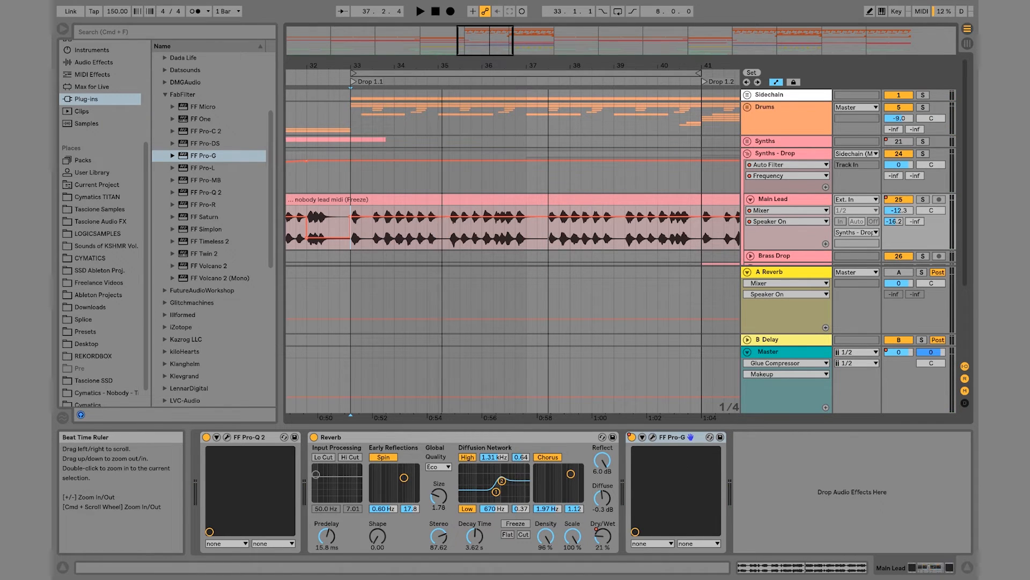
# Step: Unfold the Bass Shot track, solo it and play its hit at bar 37
pyautogui.moveTo(442, 66); pyautogui.dragTo(442, 21)
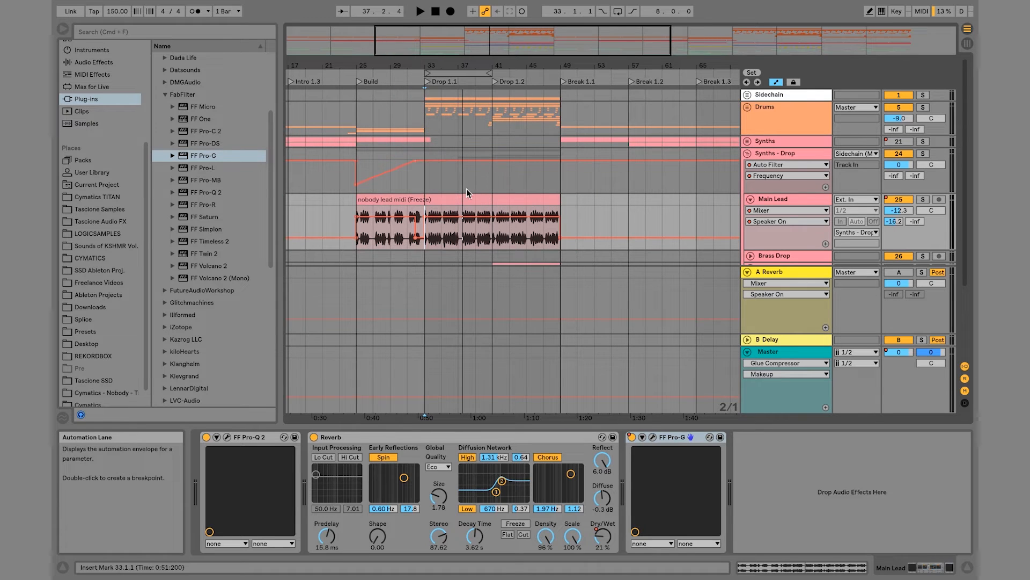
pyautogui.scroll(-5, 591, 245)
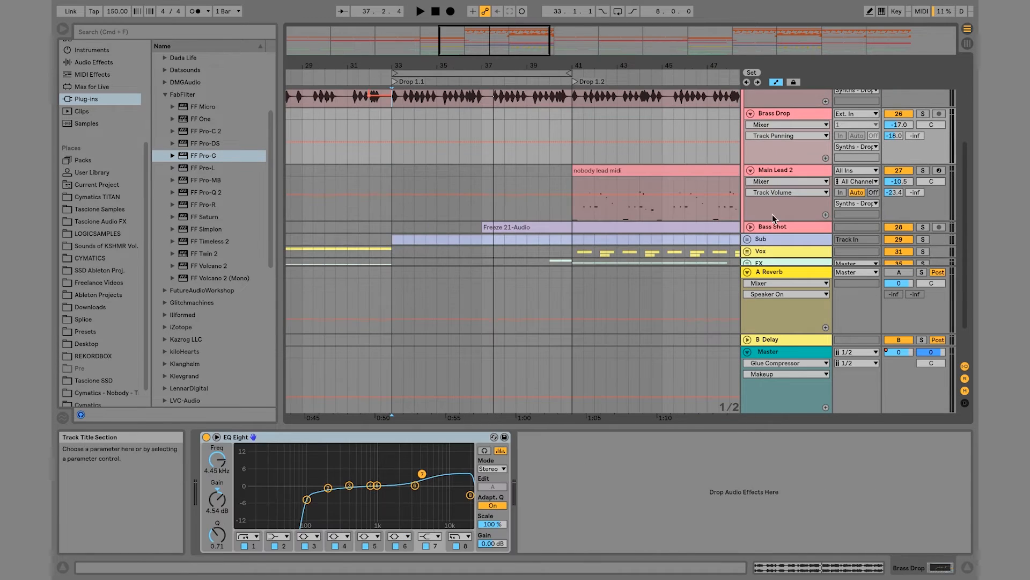
pyautogui.click(750, 226)
pyautogui.scroll(-2, 518, 180)
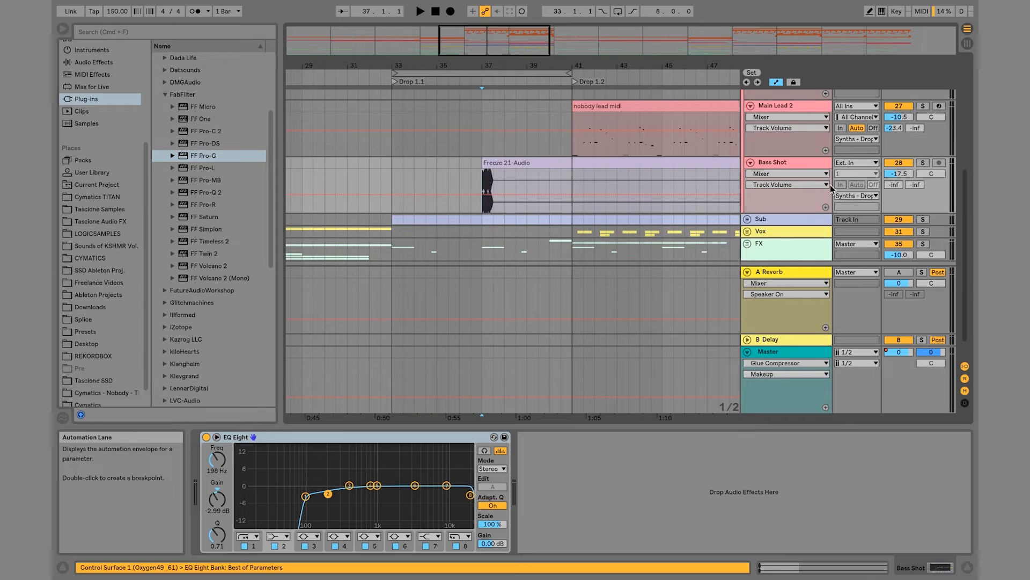
pyautogui.click(923, 163)
pyautogui.press('space')
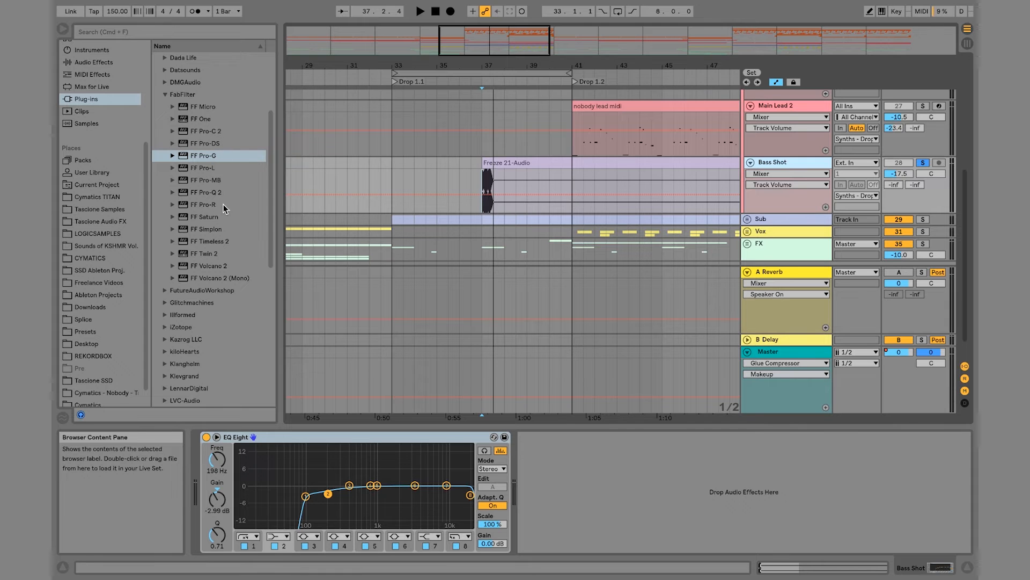
# Step: Add FF Pro-Q 2 to the Bass Shot with bell bands at 234.12 Hz, +0.06 dB, and 7462.7 Hz, +3.14 dB
pyautogui.click(213, 193)
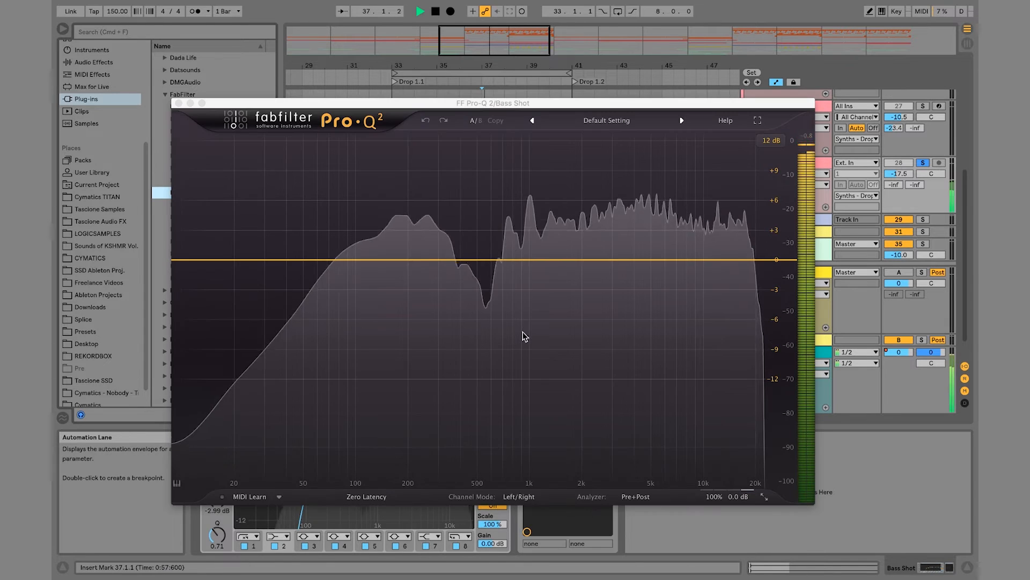
pyautogui.press('space')
pyautogui.moveTo(416, 281)
pyautogui.mouseDown()
pyautogui.moveTo(419, 296)
pyautogui.moveTo(421, 261)
pyautogui.mouseUp()
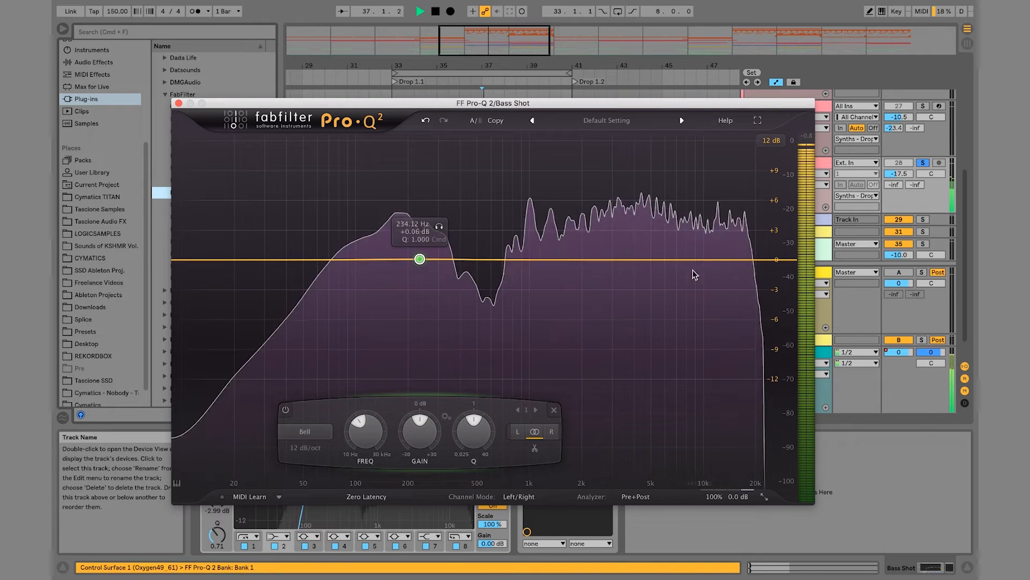
pyautogui.moveTo(685, 259); pyautogui.dragTo(681, 229)
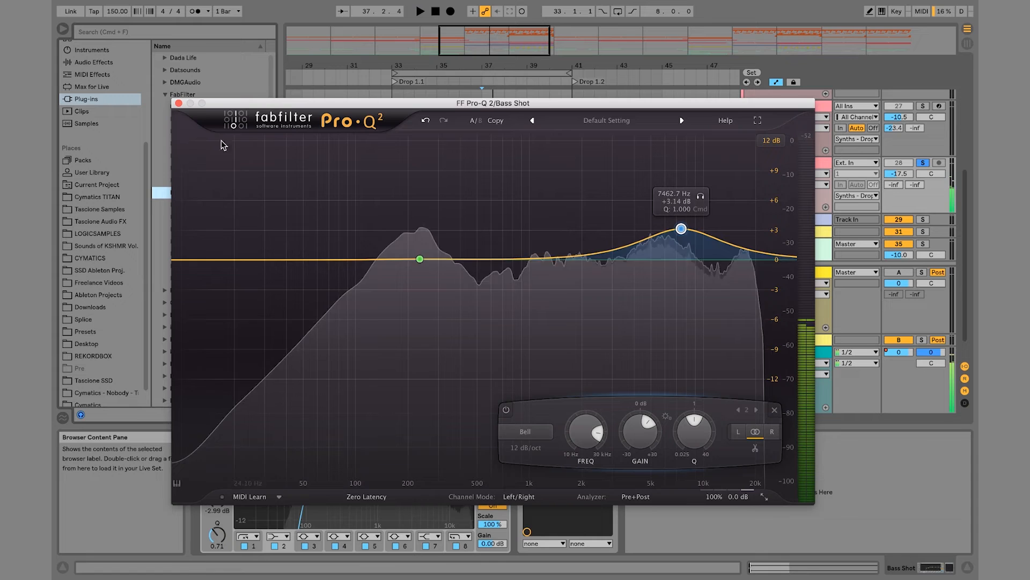
# Step: Close the Pro-Q 2 window, compare the Bass Shot with the EQ bypassed and active, and unsolo the track
pyautogui.click(179, 103)
pyautogui.press('space')
pyautogui.click(526, 438)
pyautogui.press('space')
pyautogui.press('space')
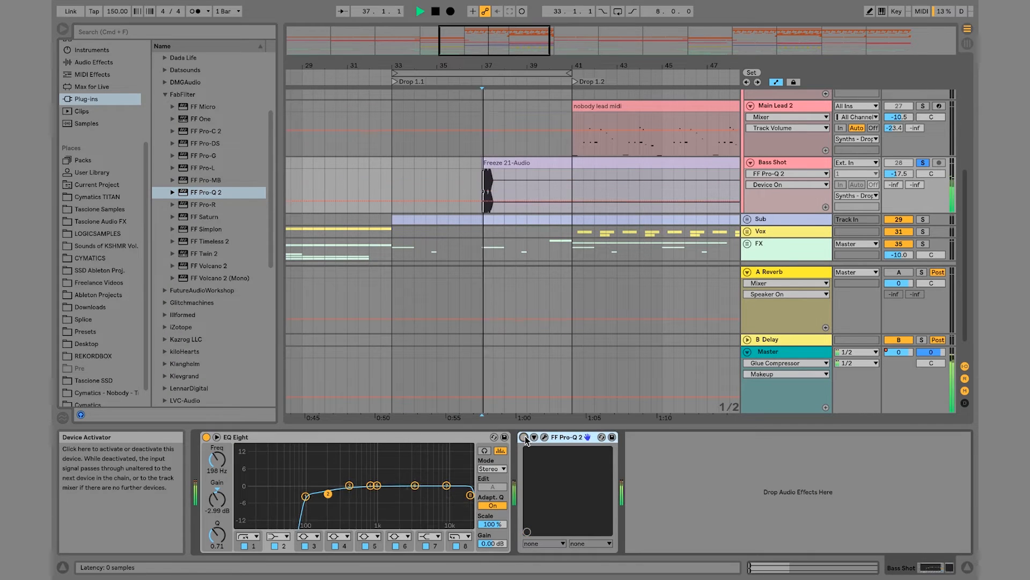
pyautogui.press('space')
pyautogui.press('space')
pyautogui.click(525, 438)
pyautogui.press('space')
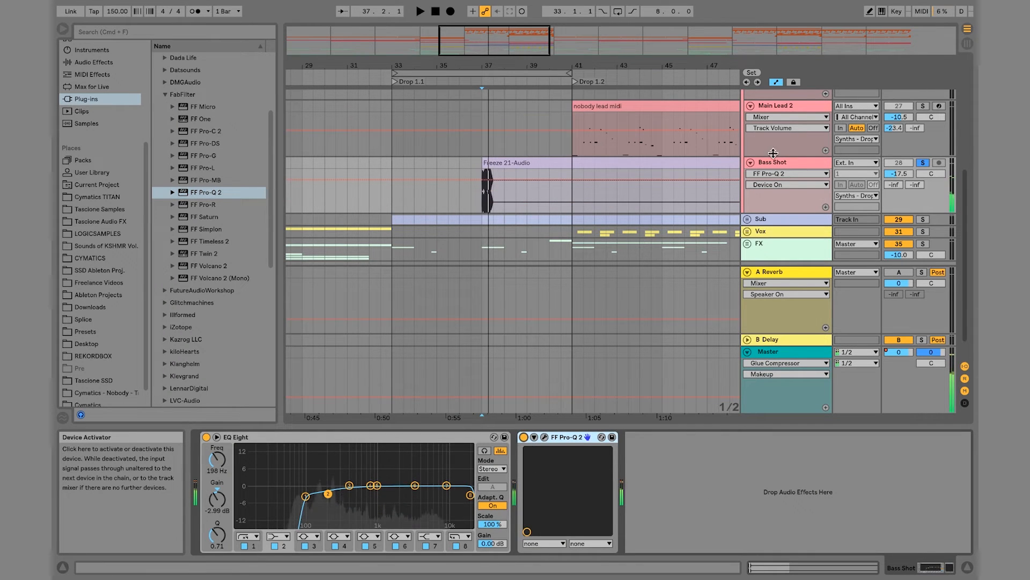
pyautogui.click(923, 164)
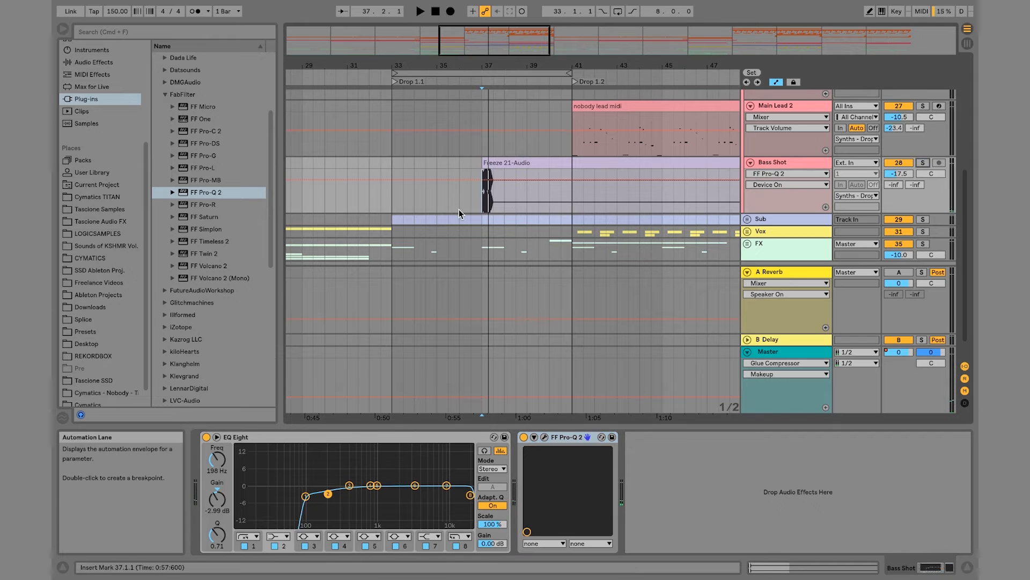
# Step: Play the drop from bar 37 with all tracks to check the Bass Shot in the mix, and select Main Lead 2
pyautogui.press('space')
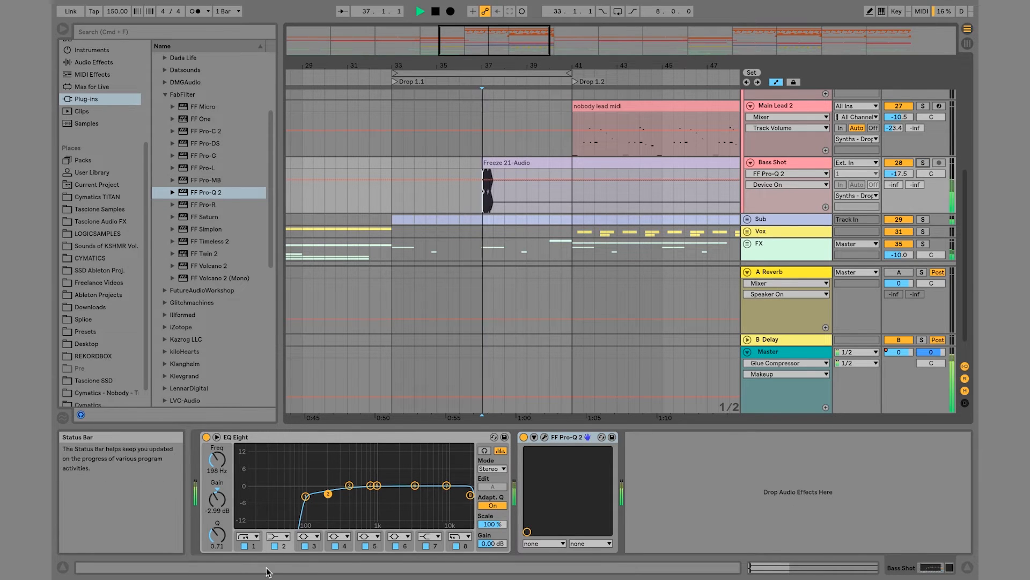
pyautogui.press('space')
pyautogui.press('space')
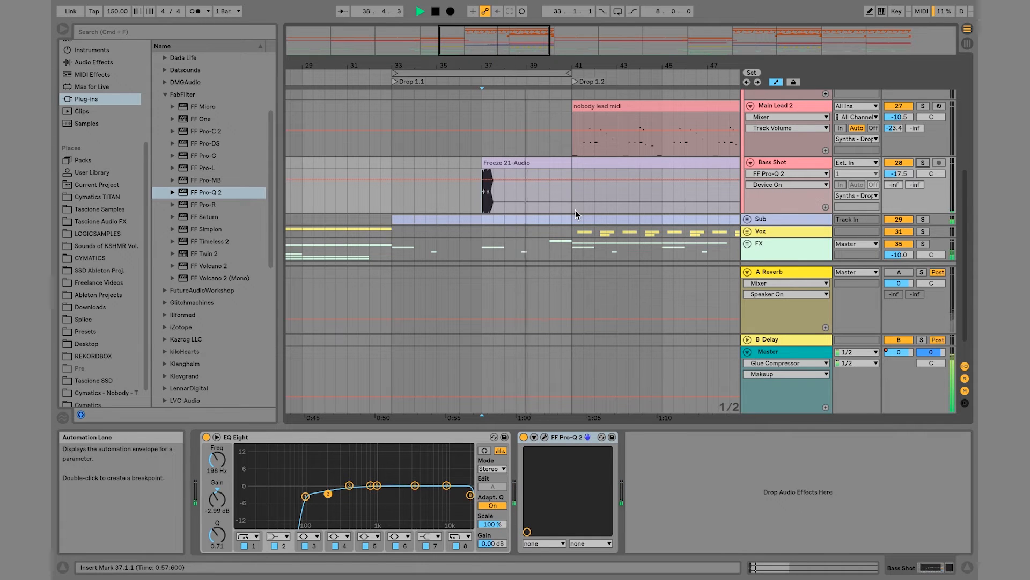
pyautogui.scroll(5, 576, 210)
pyautogui.scroll(-3, 575, 210)
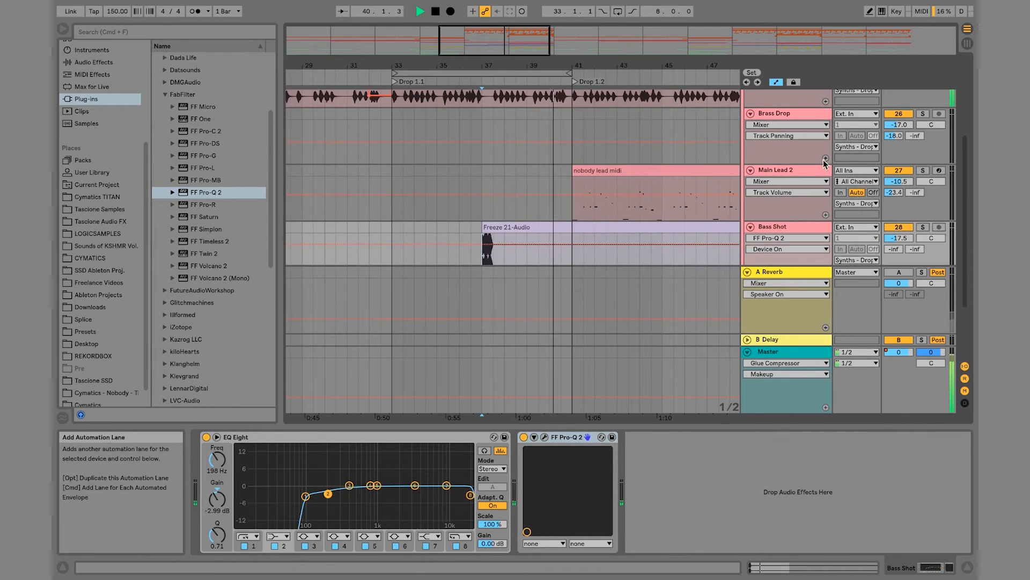
pyautogui.click(784, 170)
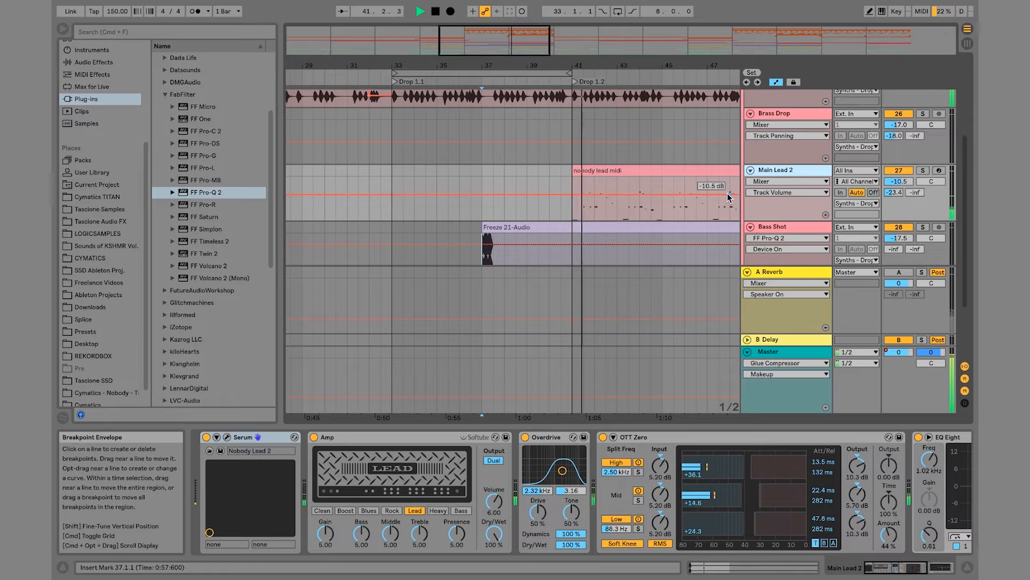
# Step: Lower the Main Lead's Reverb Dry/Wet automation to 14% from the start of Drop 1.1
pyautogui.scroll(3, 727, 192)
pyautogui.click(781, 146)
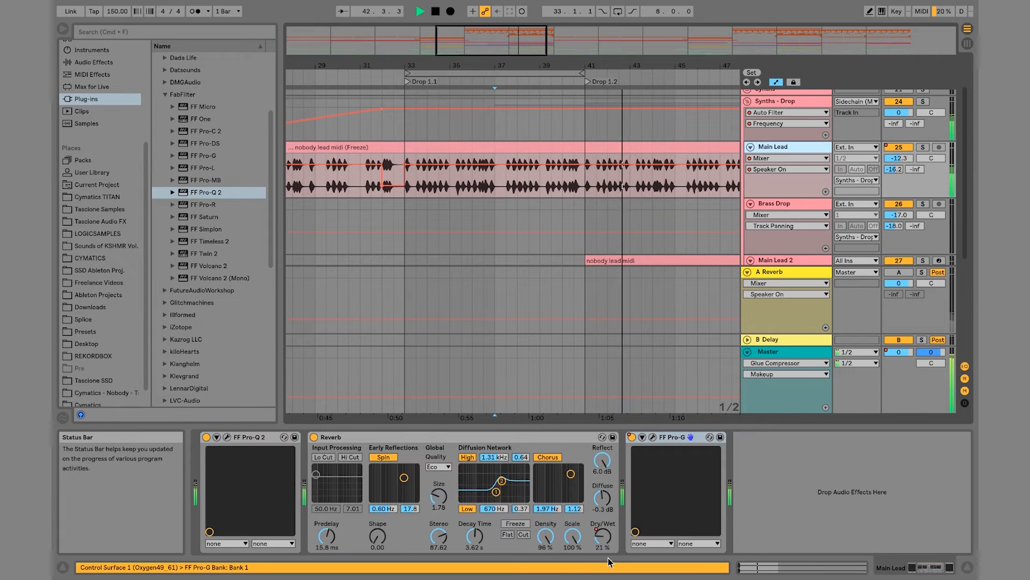
pyautogui.click(435, 188)
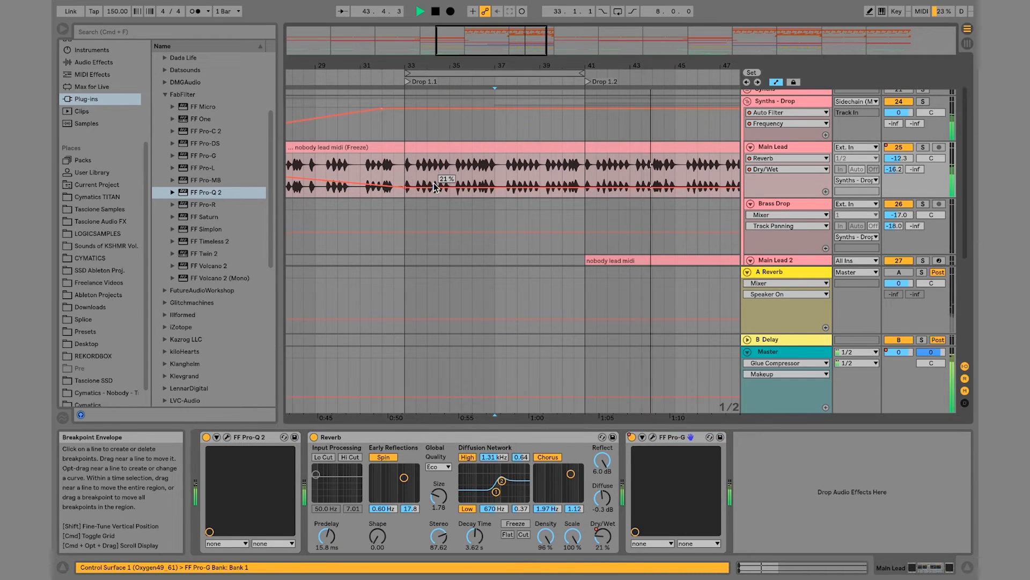
pyautogui.moveTo(435, 189); pyautogui.dragTo(435, 192)
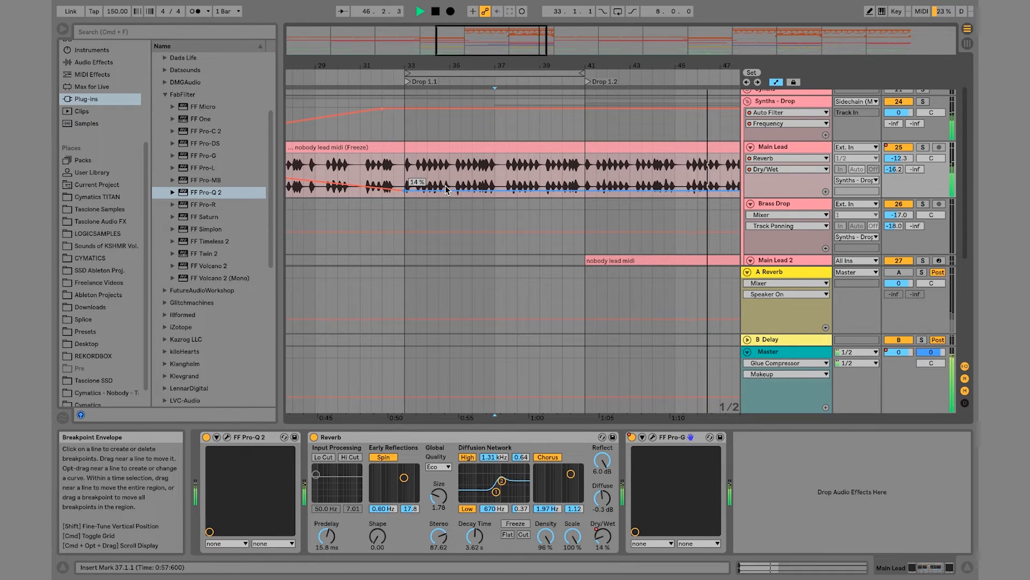
# Step: Fold the A Reverb return, solo Main Lead 2, play it from bar 41 and examine its device chain
pyautogui.scroll(-4, 625, 238)
pyautogui.click(747, 272)
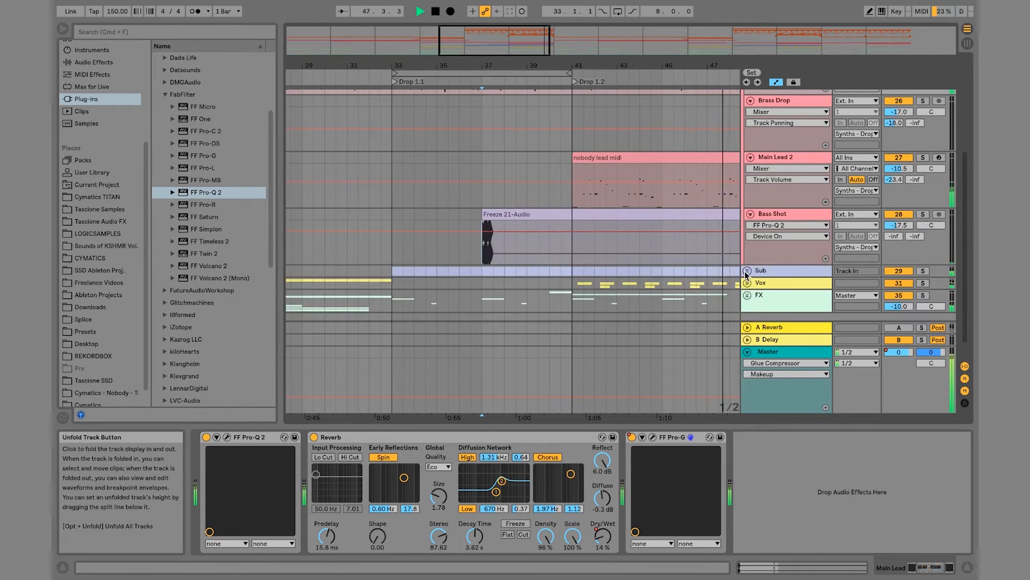
pyautogui.click(791, 156)
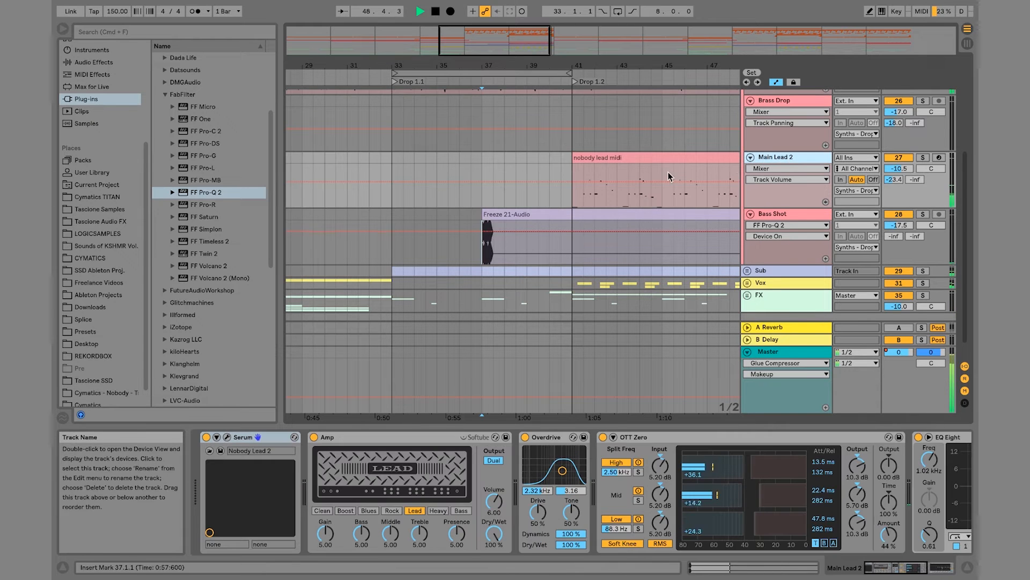
pyautogui.click(573, 173)
pyautogui.press('space')
pyautogui.click(923, 158)
pyautogui.press('space')
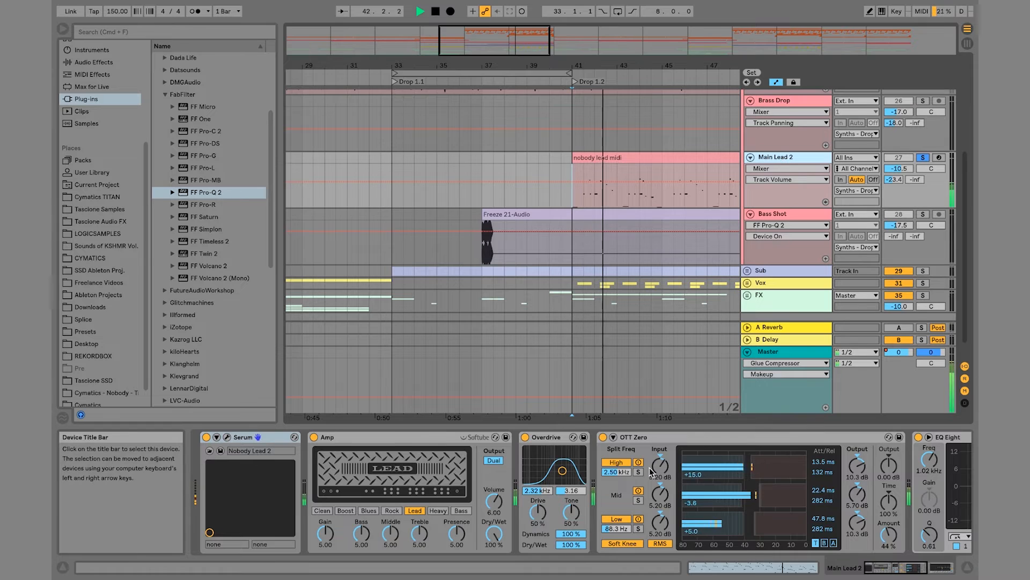
pyautogui.scroll(-5, 649, 468)
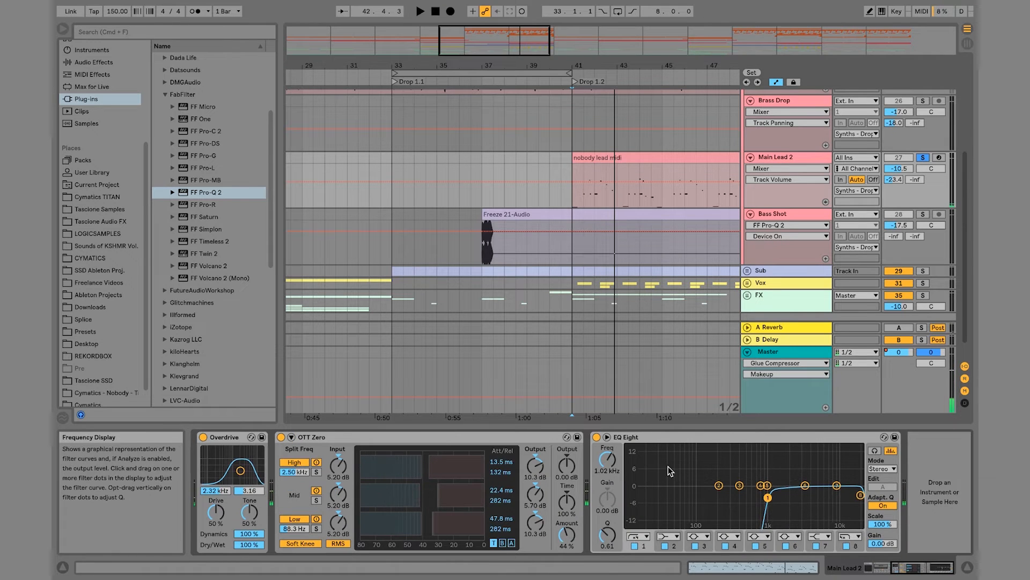
# Step: Unsolo Main Lead 2 and compare Drop 1.2 with that track muted and active
pyautogui.click(922, 158)
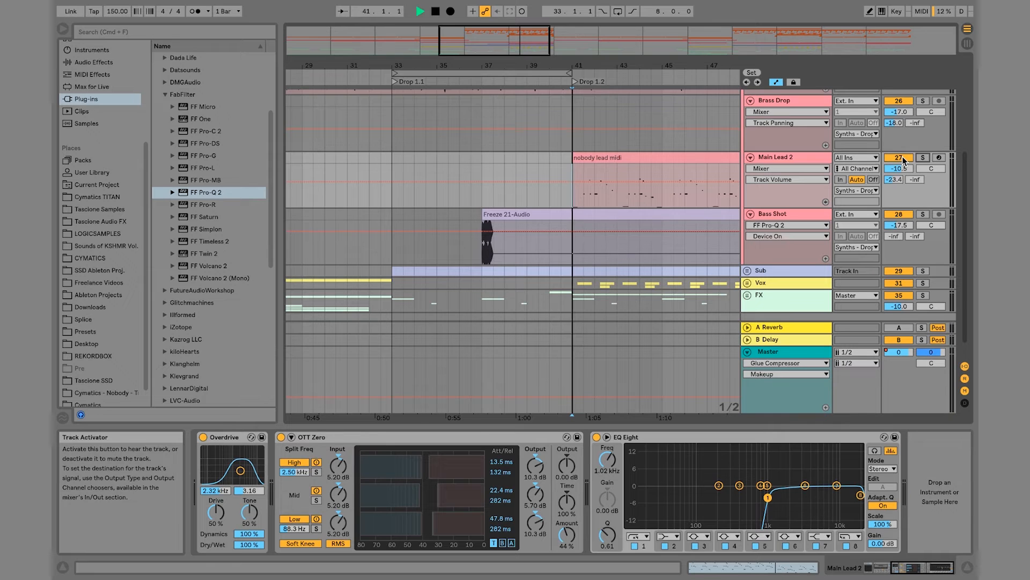
pyautogui.click(900, 158)
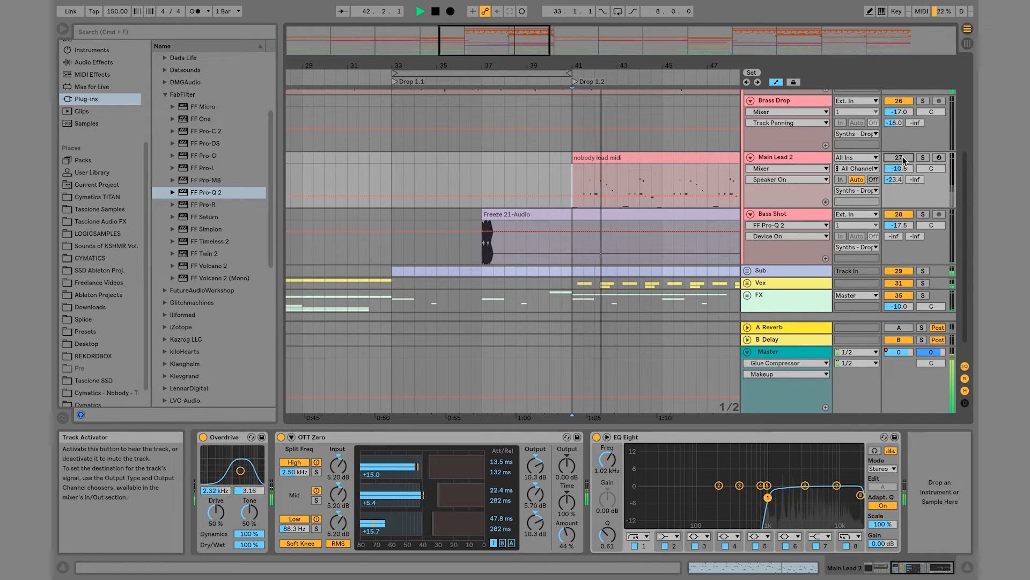
pyautogui.click(900, 158)
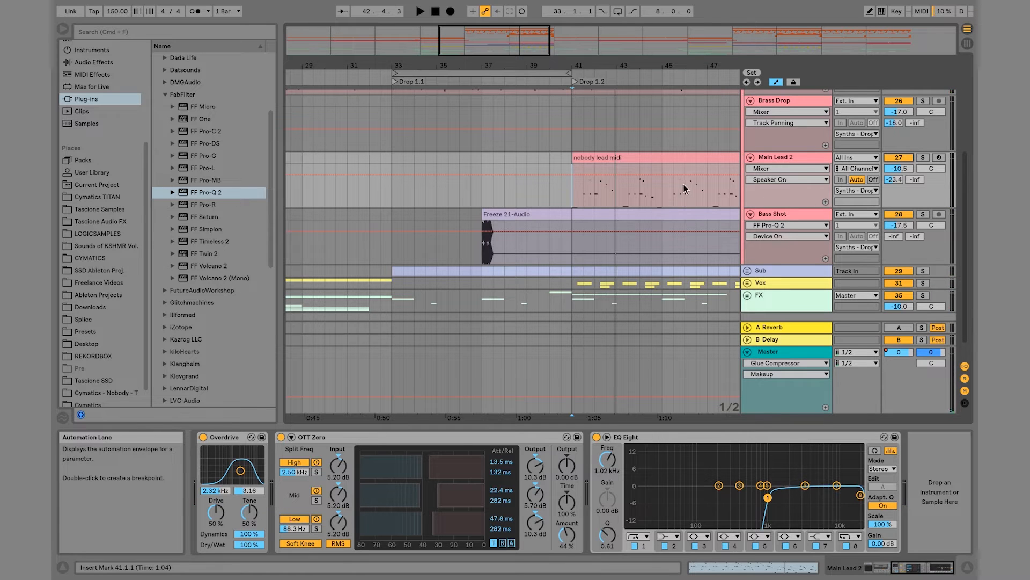
# Step: Examine the Reverb Dry/Wet automation on the Synths - Drop group across the build and drop
pyautogui.moveTo(631, 63); pyautogui.dragTo(530, 36)
pyautogui.scroll(5, 640, 212)
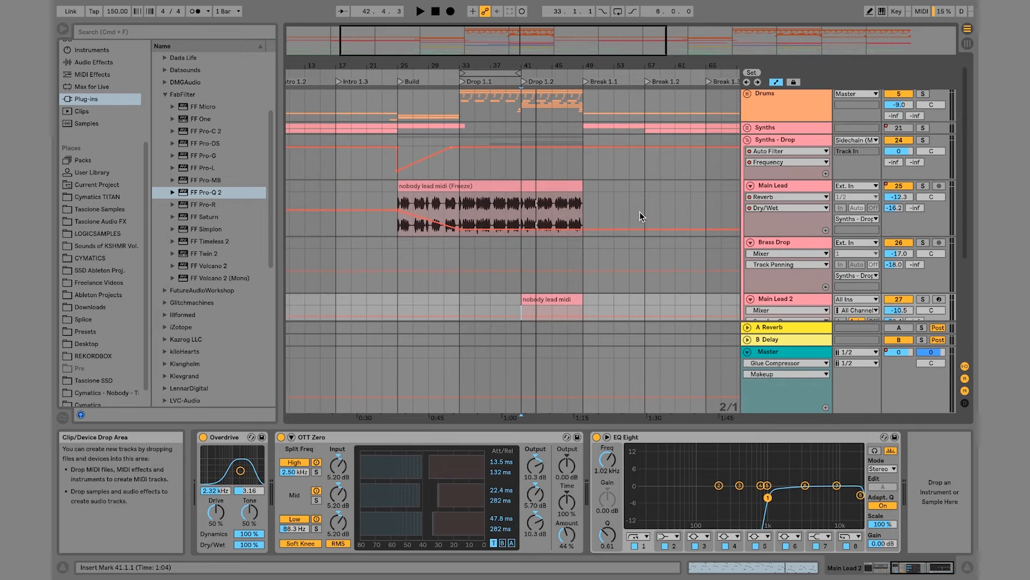
pyautogui.click(810, 143)
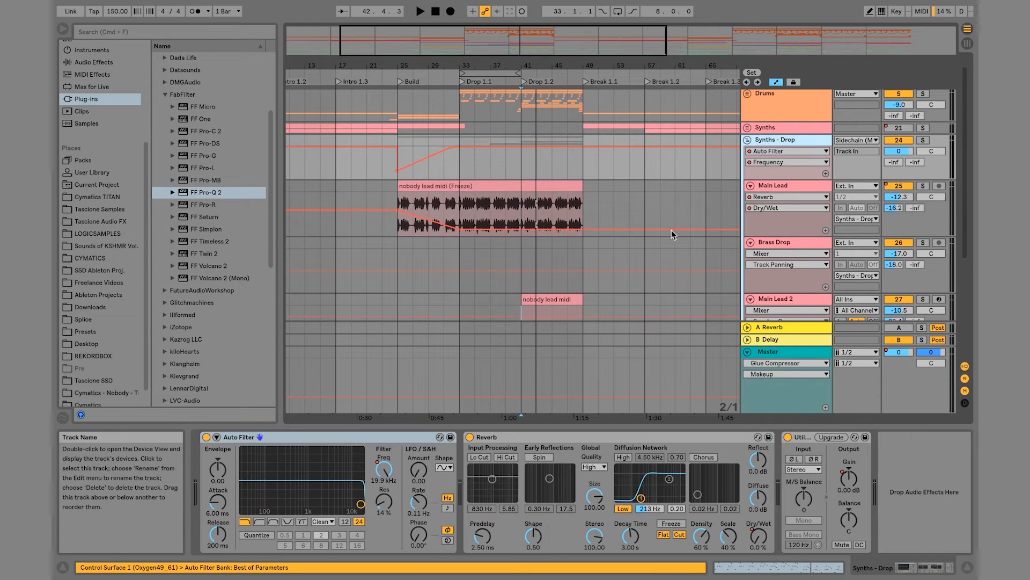
pyautogui.click(755, 547)
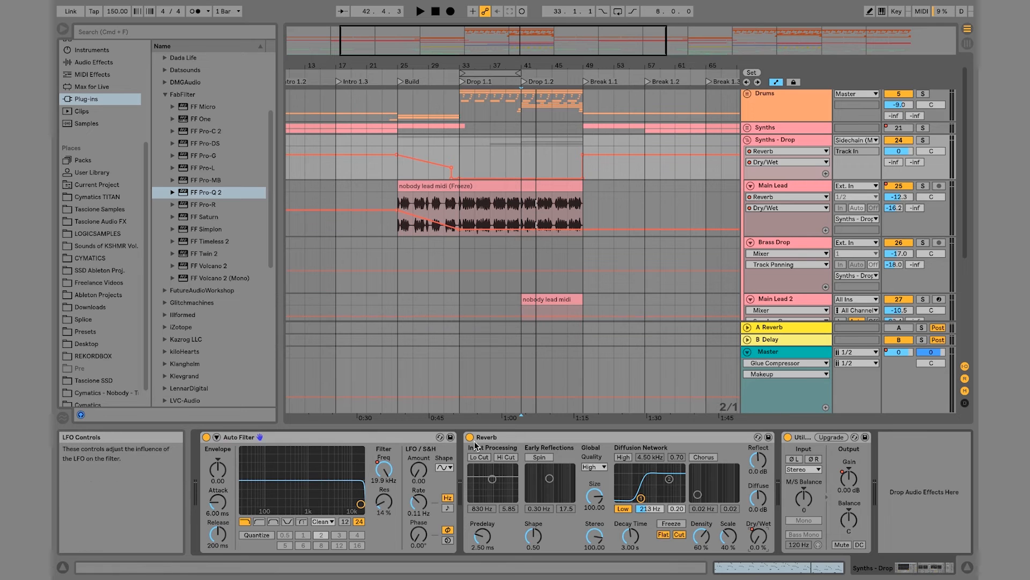
pyautogui.click(512, 437)
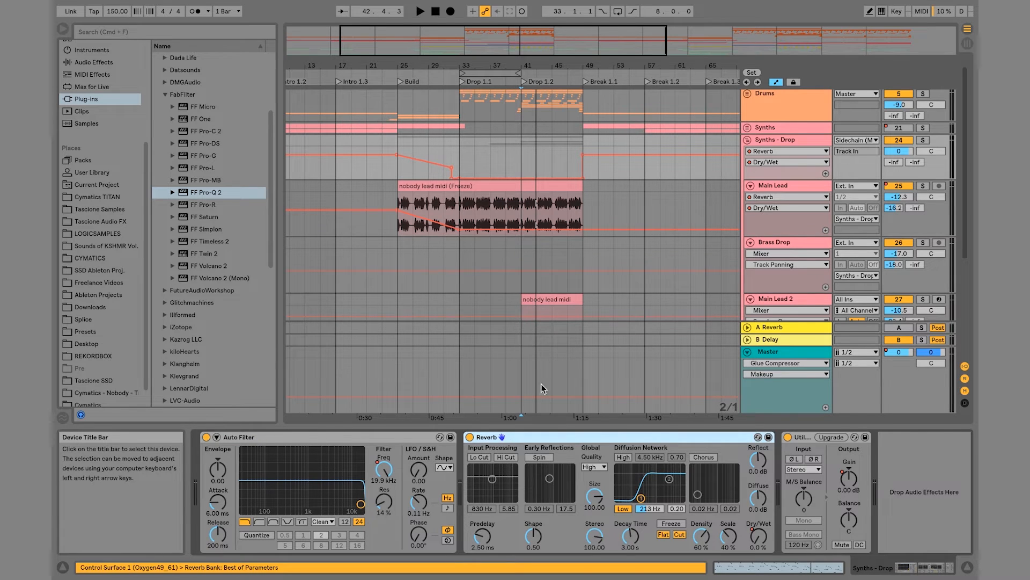
# Step: Replace the Reverb on the Main Lead with FF Pro-R, placed between Pro-Q 2 and Pro-G
pyautogui.click(778, 185)
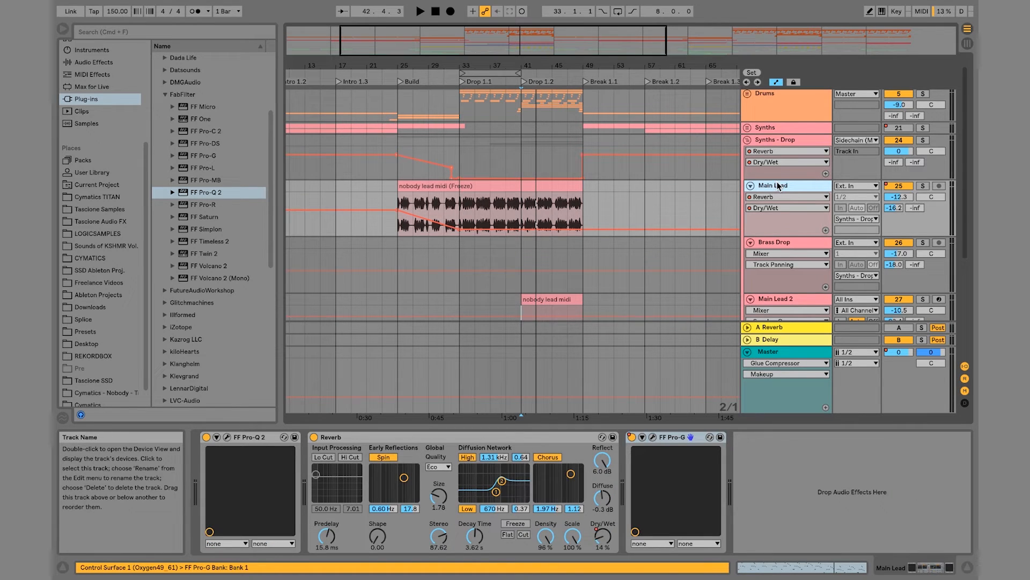
pyautogui.click(472, 437)
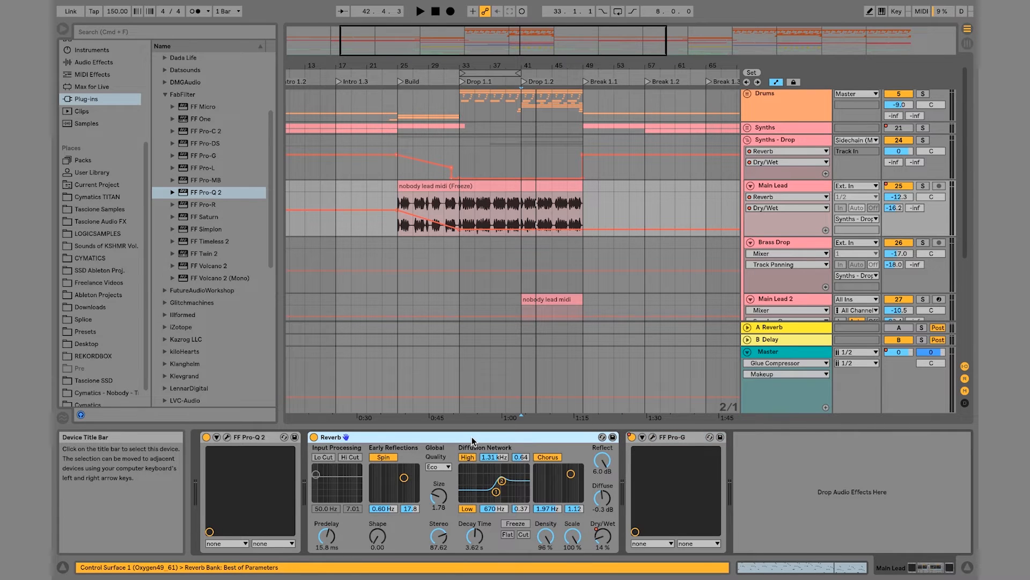
pyautogui.press('Delete')
pyautogui.moveTo(207, 204); pyautogui.dragTo(310, 464)
# Step: Solo the Main Lead, play it from bar 41 and set the Pro-R Mix to 30.18%
pyautogui.press('space')
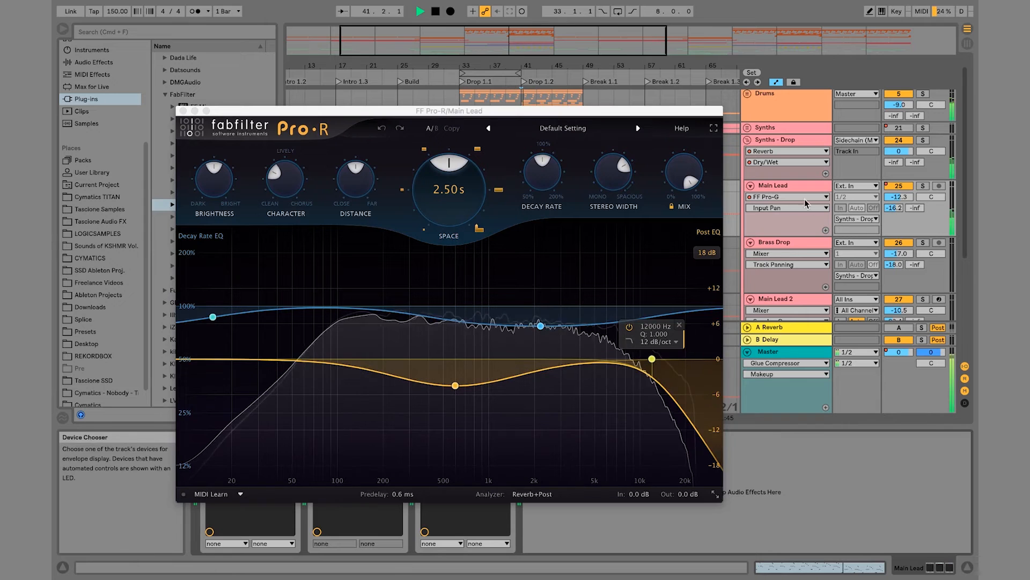
pyautogui.click(923, 186)
pyautogui.click(683, 170)
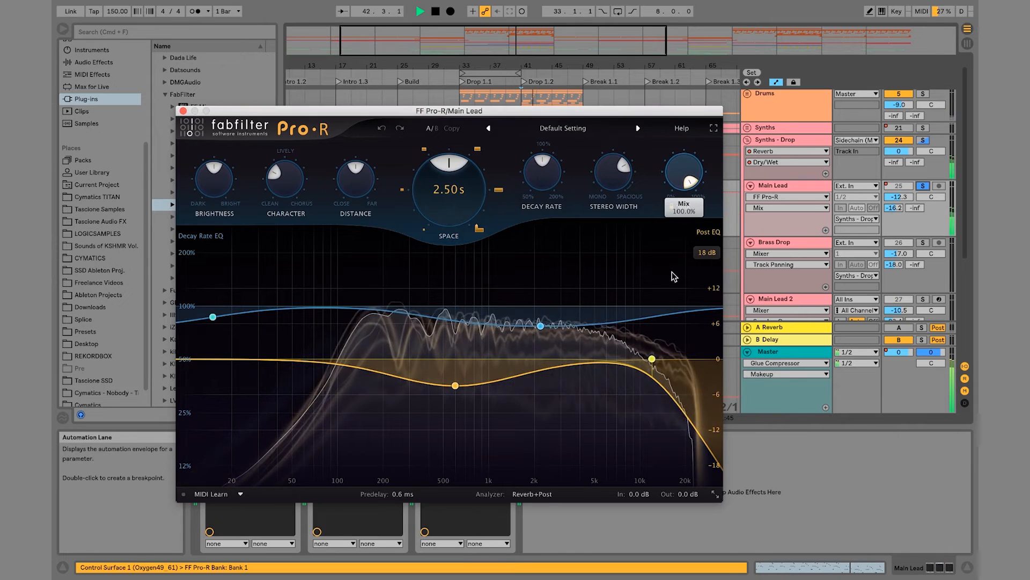
pyautogui.moveTo(683, 169); pyautogui.dragTo(675, 260)
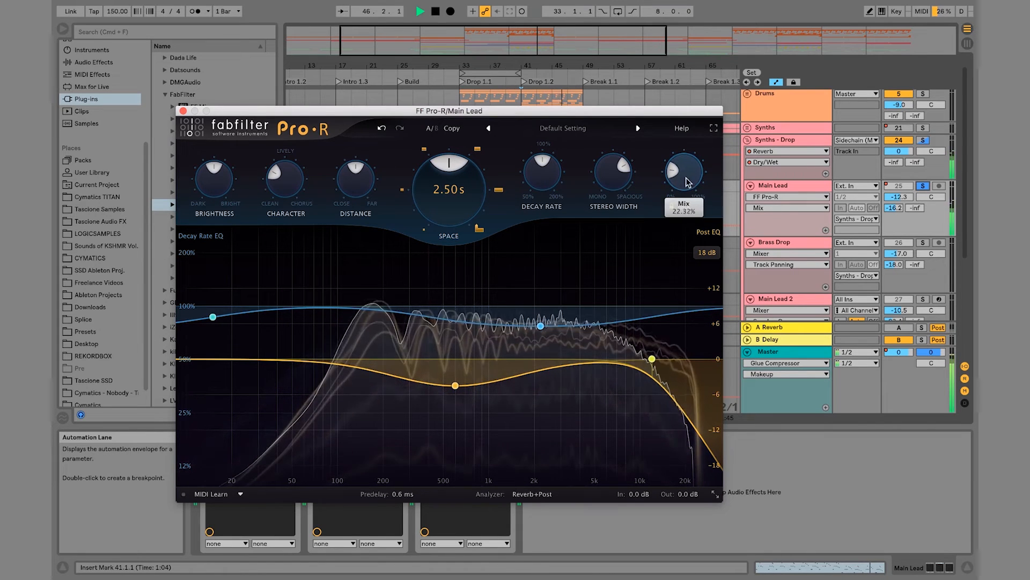
pyautogui.moveTo(684, 184)
pyautogui.mouseDown()
pyautogui.moveTo(684, 171)
pyautogui.moveTo(685, 184)
pyautogui.mouseUp()
pyautogui.press('space')
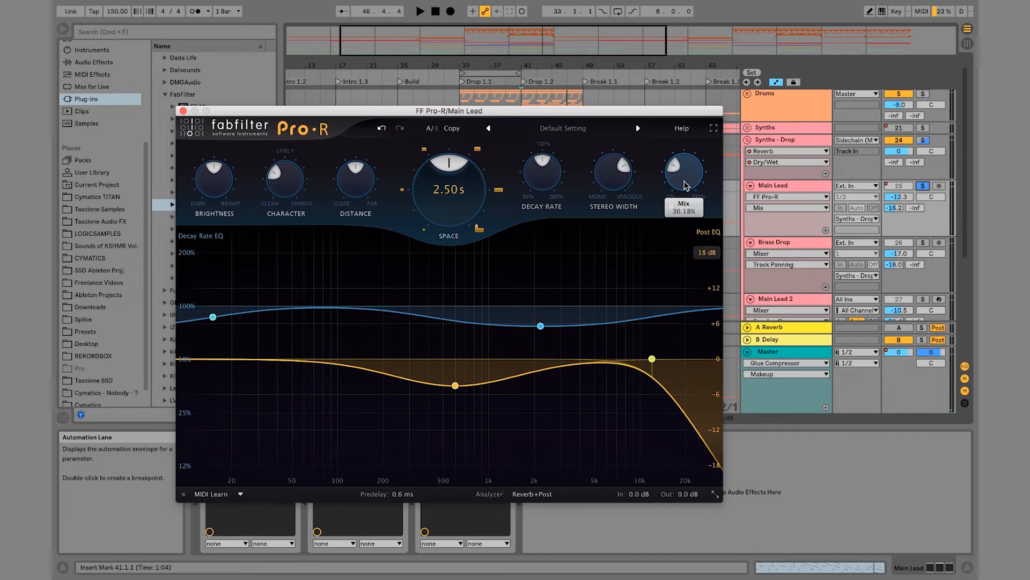
# Step: Widen the Pro-R Stereo Width slightly and audition different Decay Rates, stopping at 95.92%
pyautogui.click(607, 180)
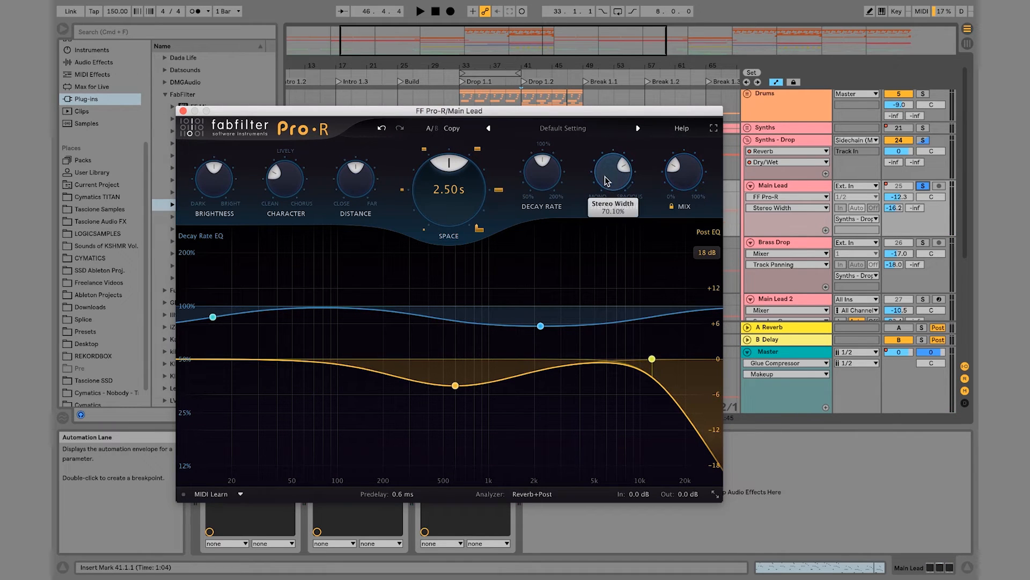
pyautogui.moveTo(607, 180)
pyautogui.mouseDown()
pyautogui.moveTo(606, 168)
pyautogui.moveTo(609, 181)
pyautogui.mouseUp()
pyautogui.moveTo(550, 175)
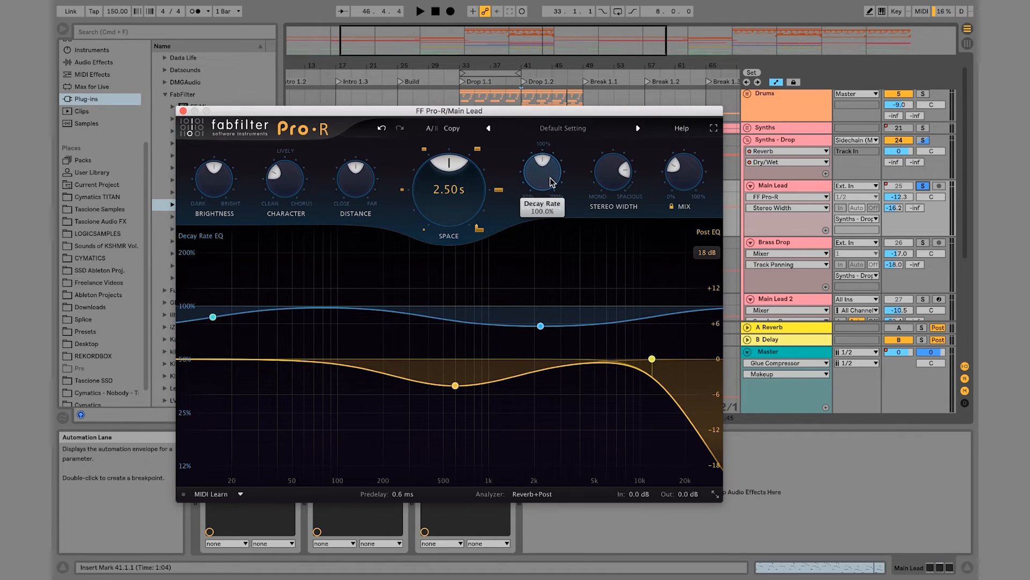
pyautogui.moveTo(552, 183); pyautogui.dragTo(541, 90)
pyautogui.press('space')
pyautogui.press('space')
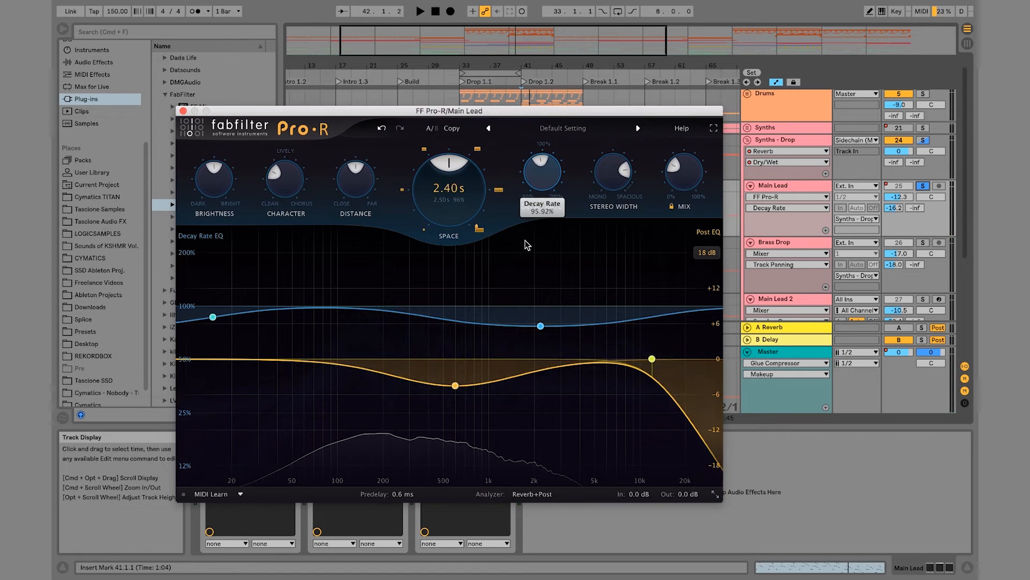
# Step: Set the Pro-R Decay Rate to 124% and Space to 2696.6 ms while the Main Lead plays
pyautogui.press('space')
pyautogui.moveTo(542, 170); pyautogui.dragTo(546, 153)
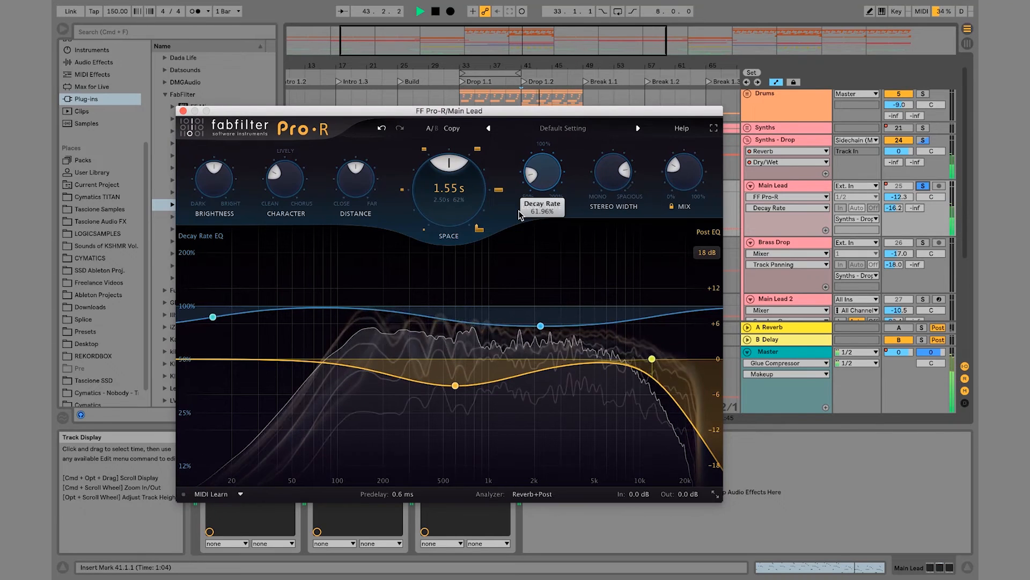
pyautogui.moveTo(519, 215); pyautogui.dragTo(526, 150)
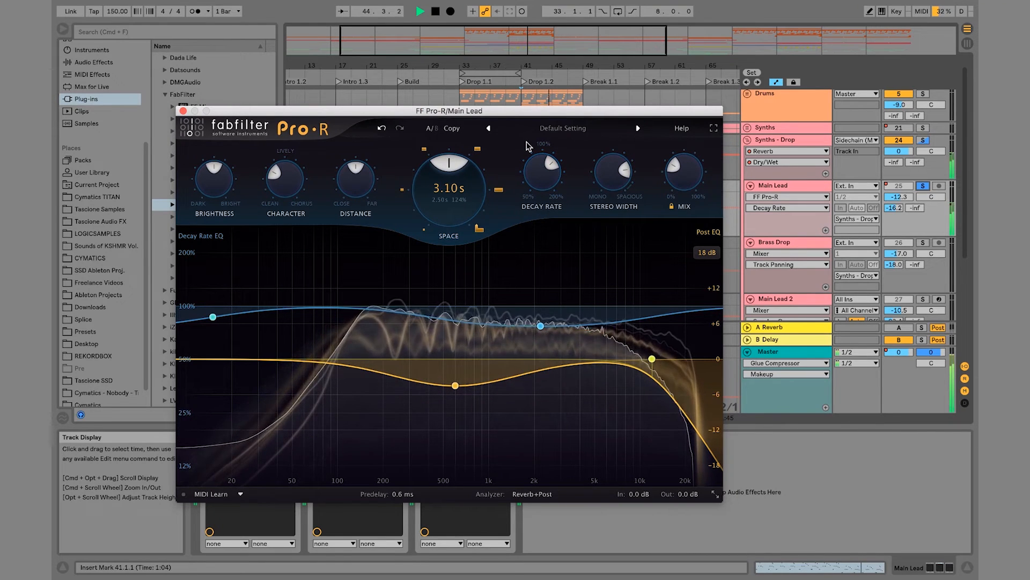
pyautogui.moveTo(456, 196)
pyautogui.mouseDown()
pyautogui.moveTo(461, 182)
pyautogui.moveTo(456, 207)
pyautogui.mouseUp()
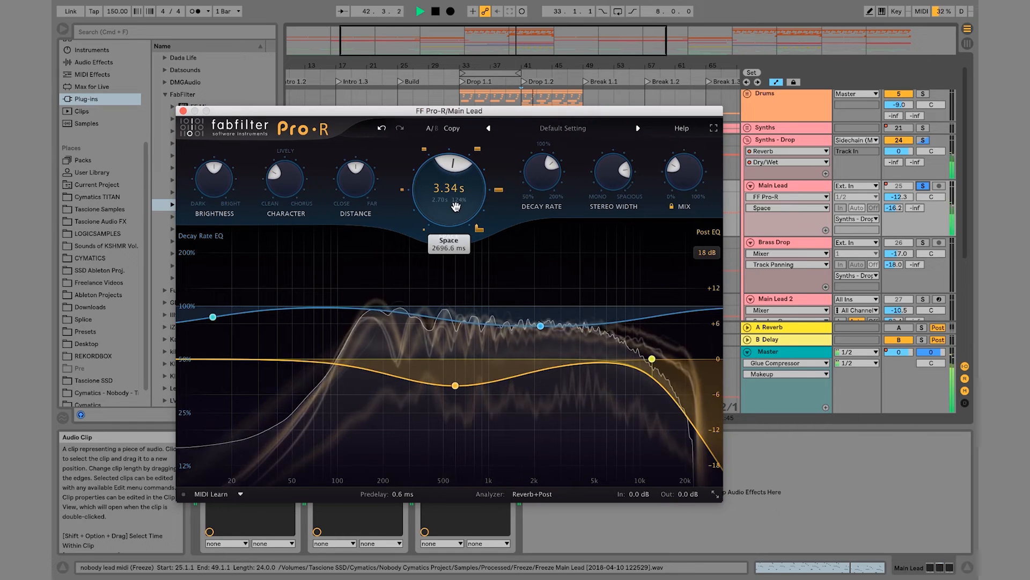
# Step: Try the Pro-R Distance at 100%, bring it back near the Close end, and set Character to 51.01%
pyautogui.moveTo(356, 180); pyautogui.dragTo(363, 242)
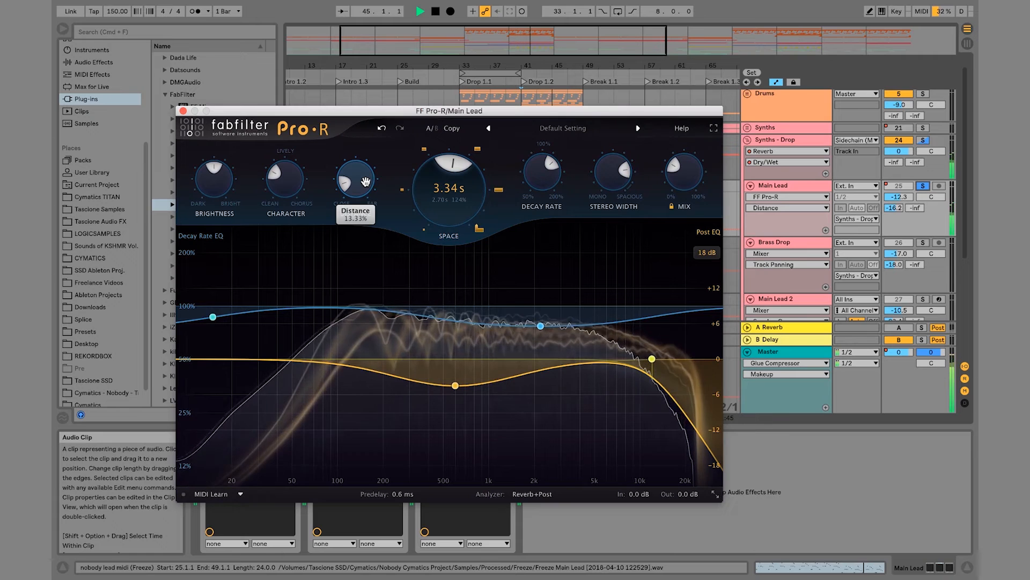
pyautogui.moveTo(365, 181); pyautogui.dragTo(415, 4)
pyautogui.press('space')
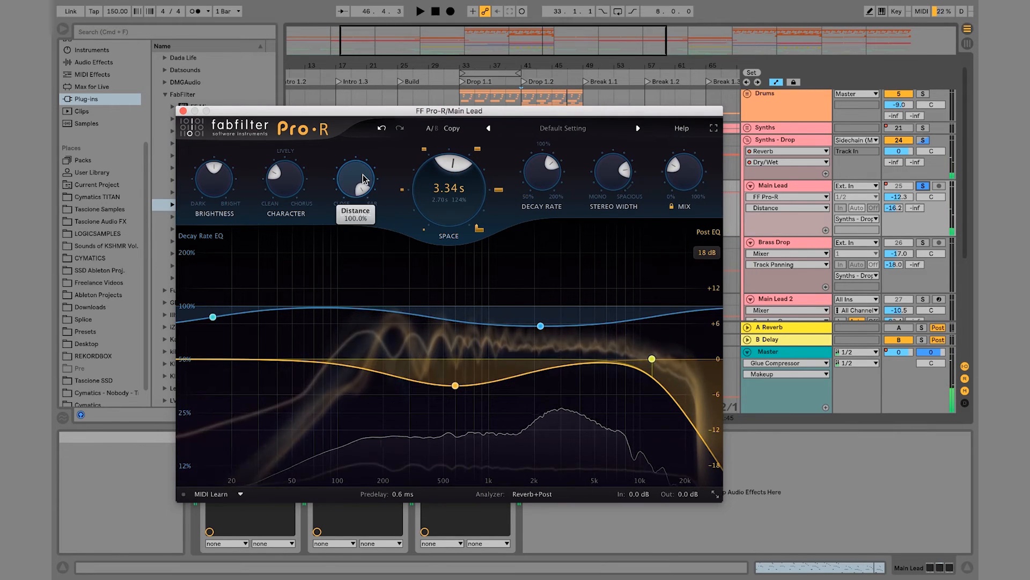
pyautogui.moveTo(363, 179); pyautogui.dragTo(363, 290)
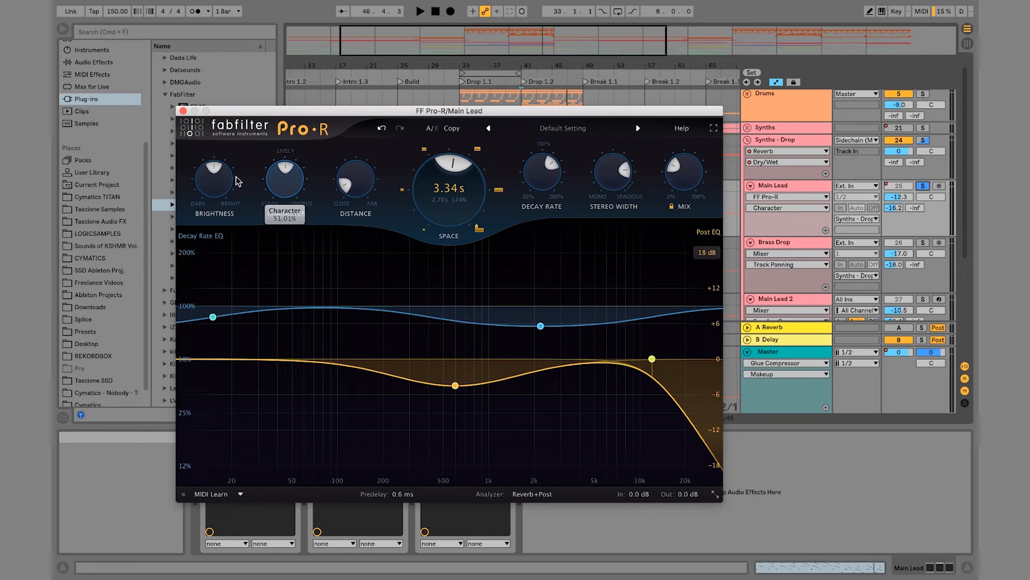
# Step: Play the soloed Main Lead again and raise the Pro-R Brightness to 78.11%
pyautogui.moveTo(224, 184)
pyautogui.press('space')
pyautogui.moveTo(224, 185); pyautogui.dragTo(215, 133)
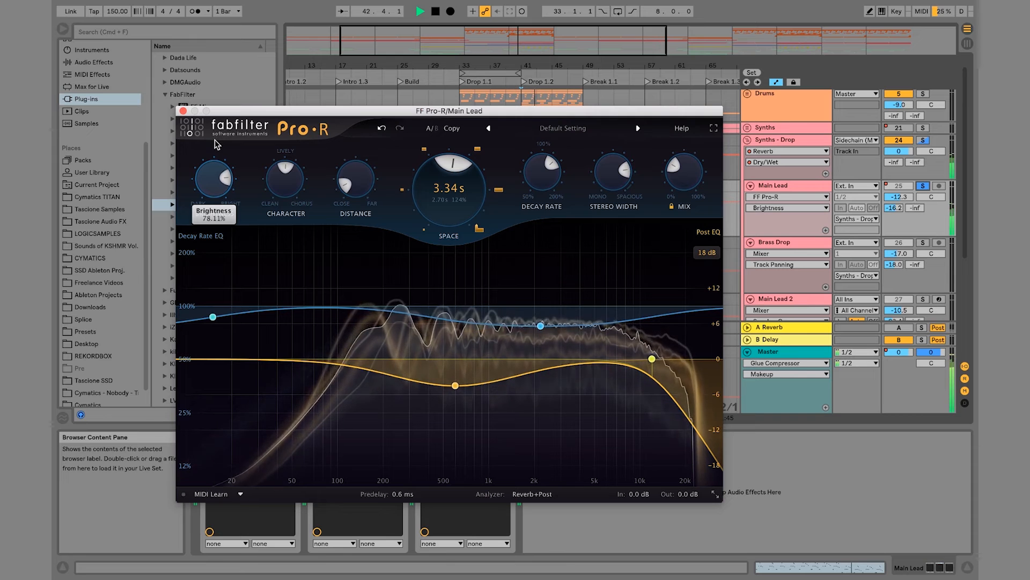
pyautogui.moveTo(540, 326)
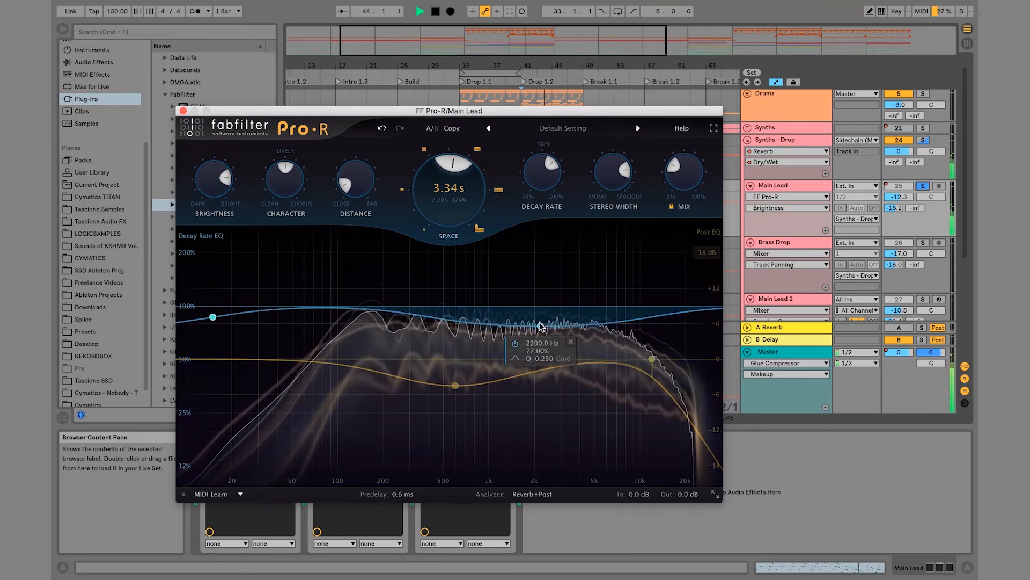
# Step: Reduce the Pro-R Post EQ mid band to a slight cut near 600 Hz and delete the 12000 Hz high-cut band
pyautogui.moveTo(456, 388)
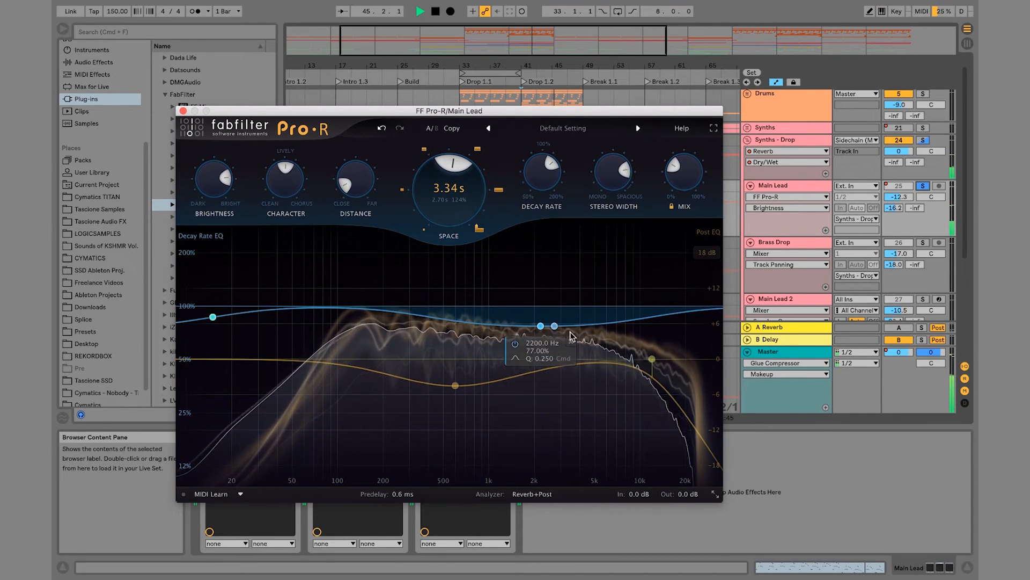
pyautogui.moveTo(456, 385); pyautogui.dragTo(455, 361)
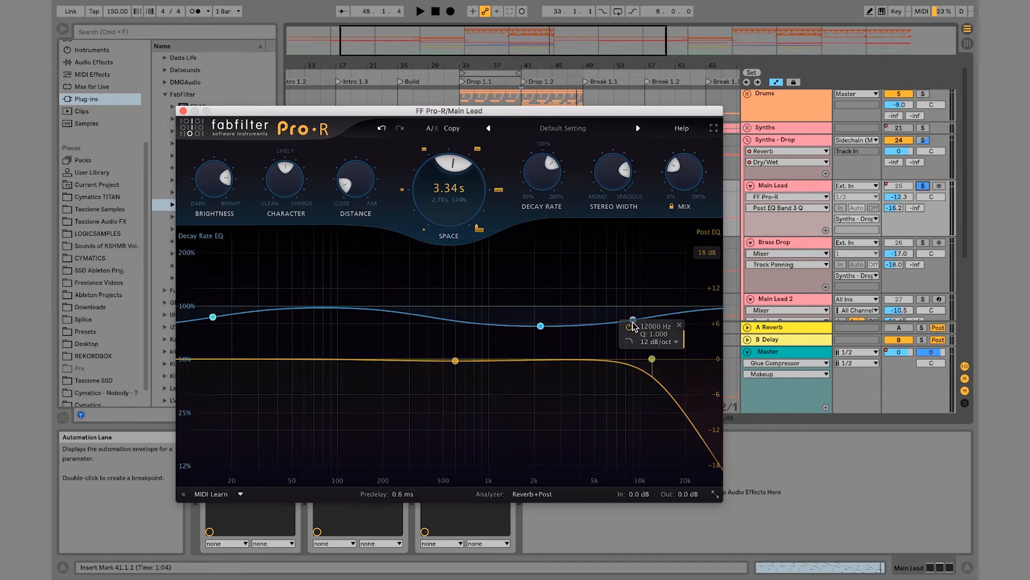
pyautogui.click(679, 325)
pyautogui.click(468, 361)
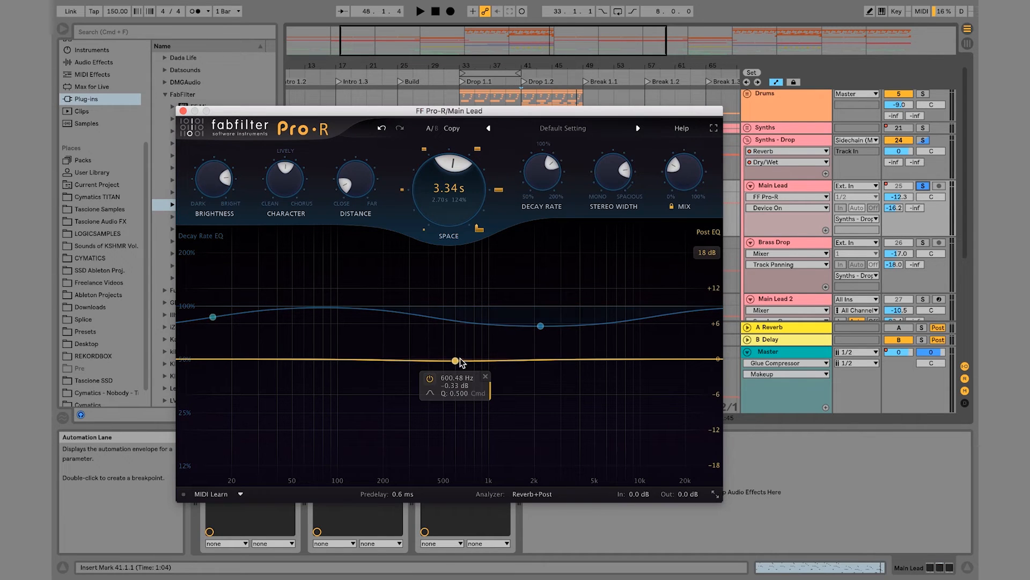
pyautogui.moveTo(456, 362); pyautogui.dragTo(455, 369)
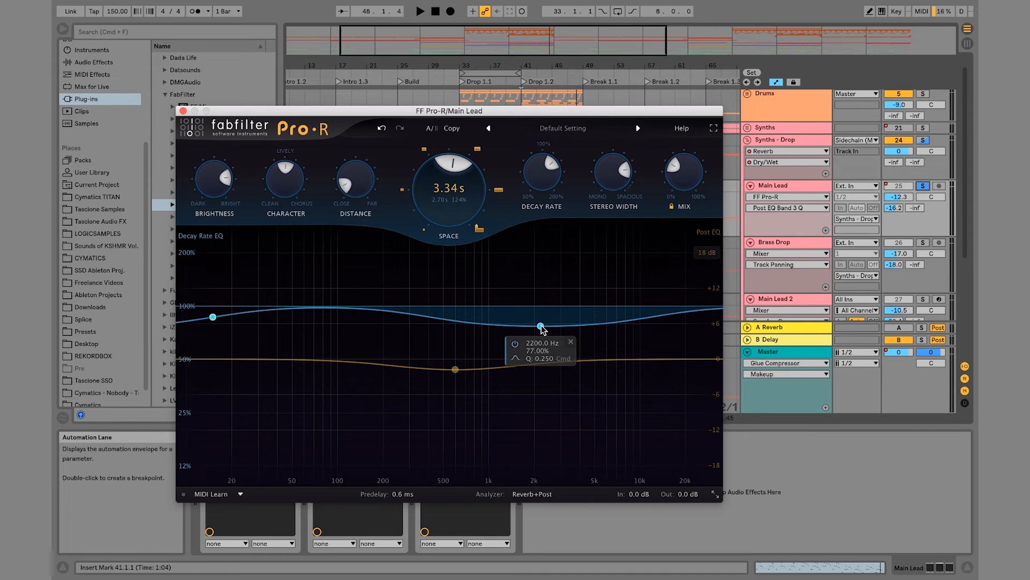
# Step: Boost the Pro-R Post EQ mid band to +15.87 dB at 450.31 Hz while the Main Lead plays
pyautogui.moveTo(456, 369); pyautogui.dragTo(450, 255)
pyautogui.press('space')
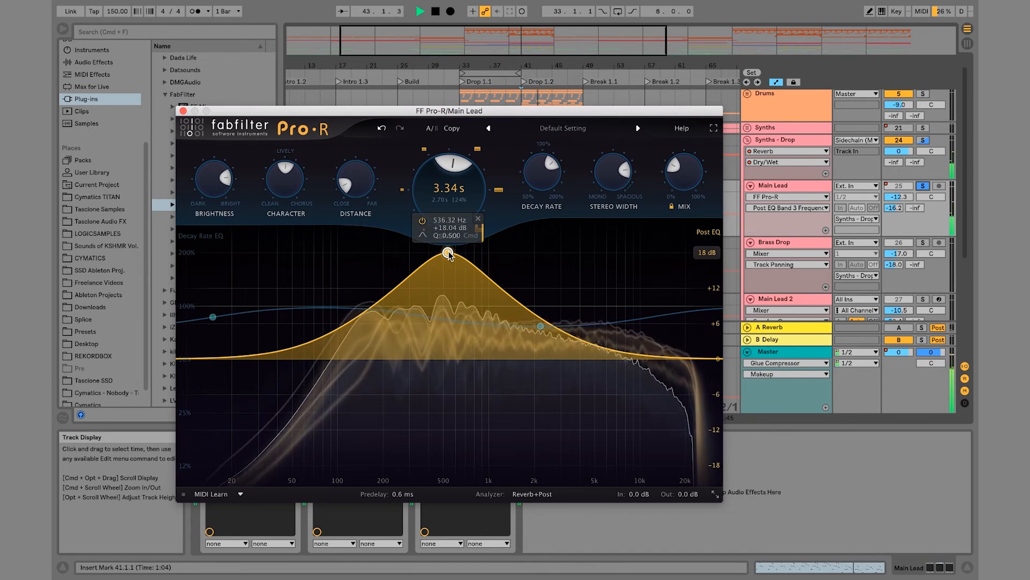
pyautogui.moveTo(450, 255); pyautogui.dragTo(468, 242)
pyautogui.press('space')
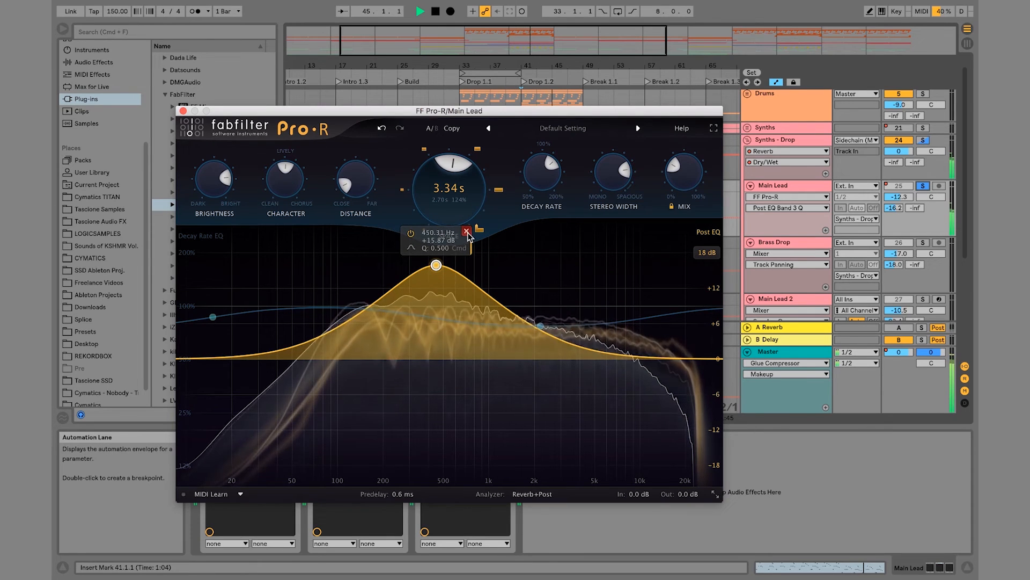
# Step: Compare the Post EQ mid band bypassed and enabled, and reduce its boost to about +4 dB
pyautogui.click(411, 234)
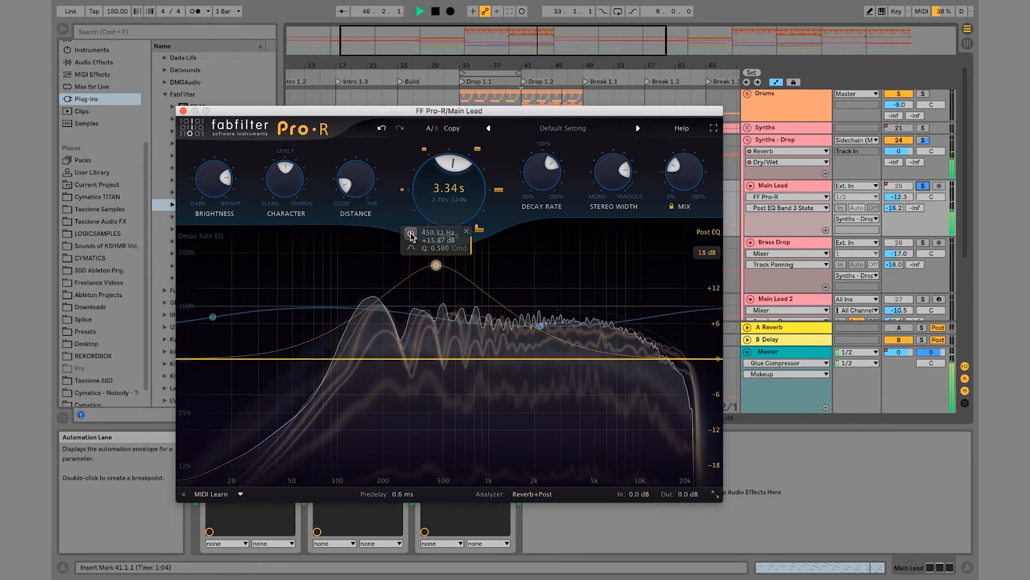
pyautogui.click(411, 234)
pyautogui.moveTo(439, 274); pyautogui.dragTo(438, 345)
pyautogui.moveTo(542, 328)
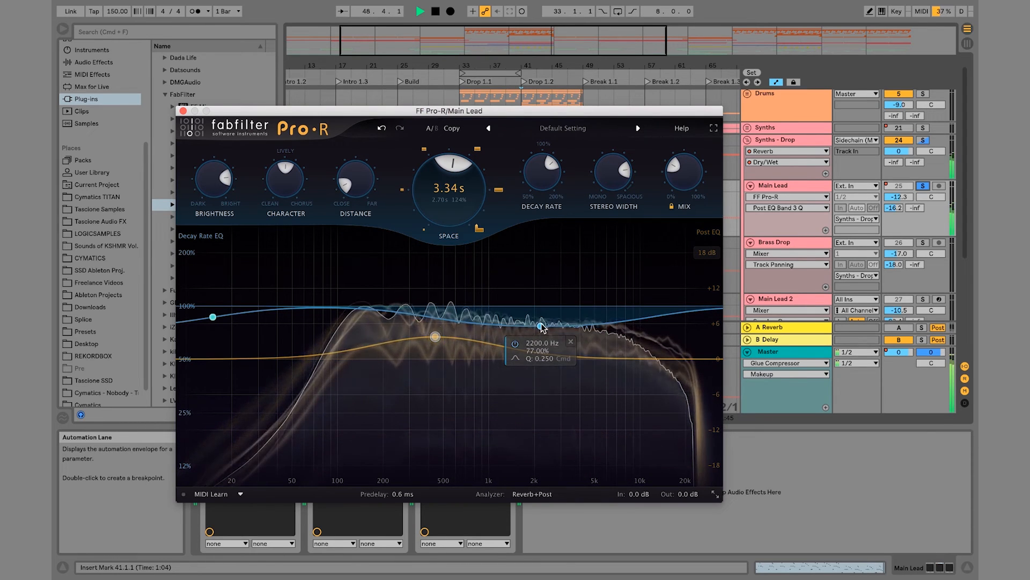
pyautogui.moveTo(436, 346)
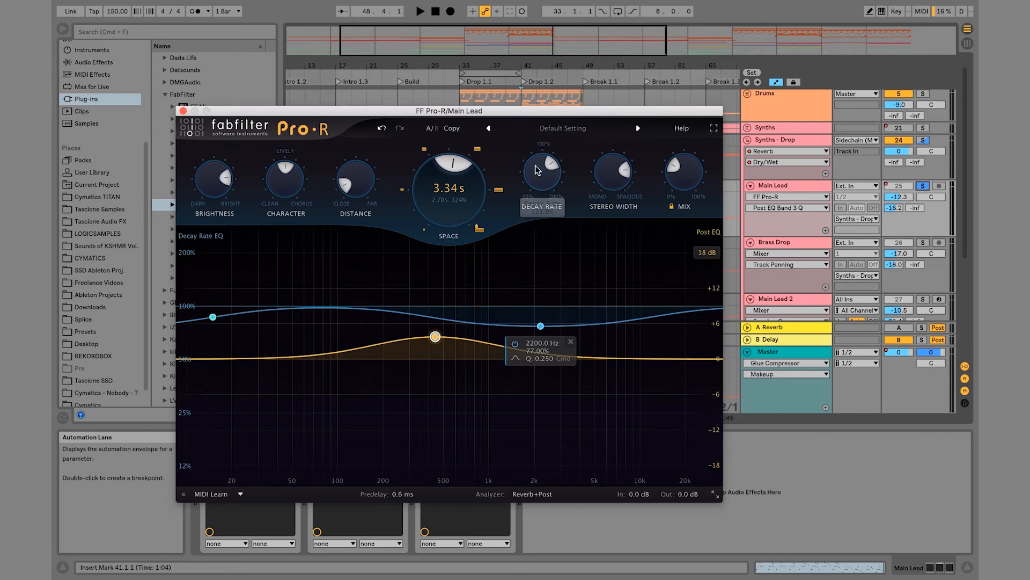
# Step: Look over the Pro-R preset categories, keep Default Setting and close the plug-in window
pyautogui.click(563, 129)
pyautogui.moveTo(563, 165)
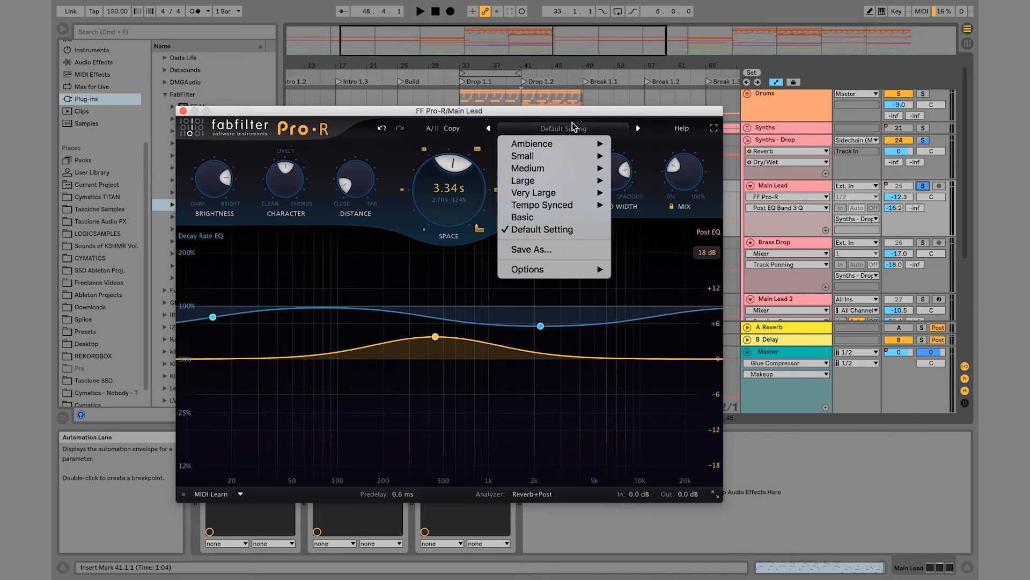
pyautogui.click(572, 124)
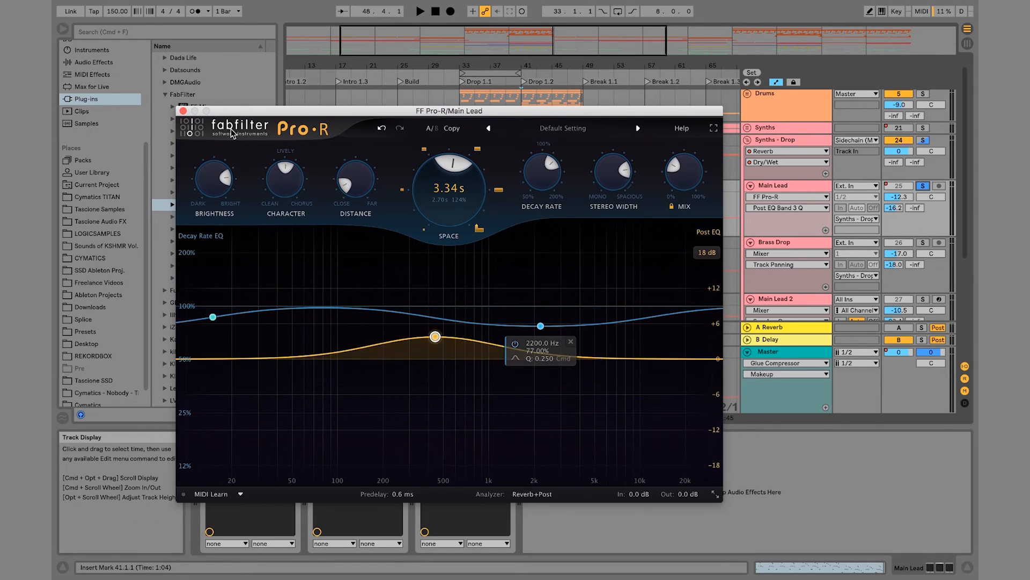
pyautogui.click(183, 112)
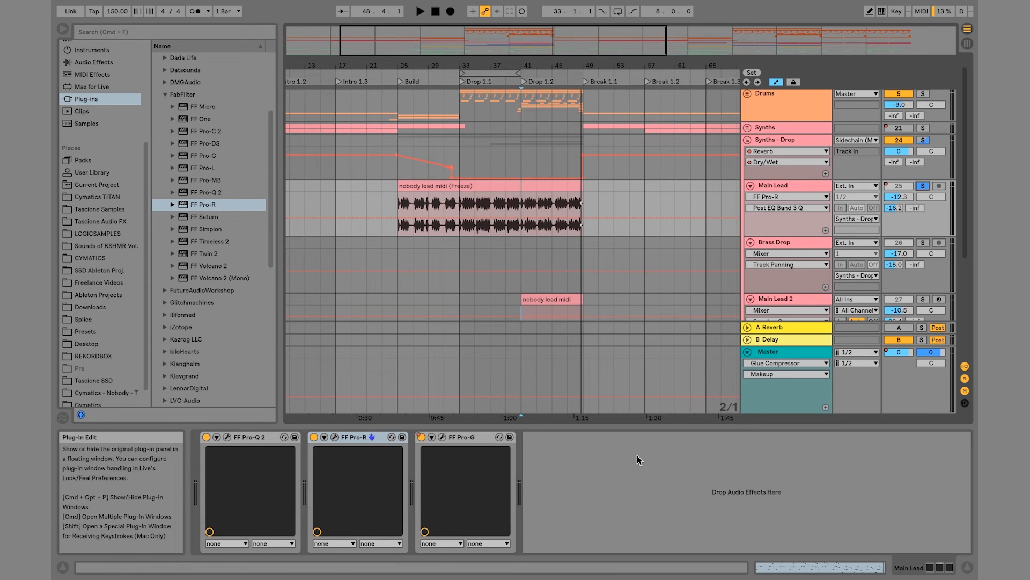
# Step: Play the soloed Main Lead and check the threshold, ratio and range settings of its Pro-G
pyautogui.press('space')
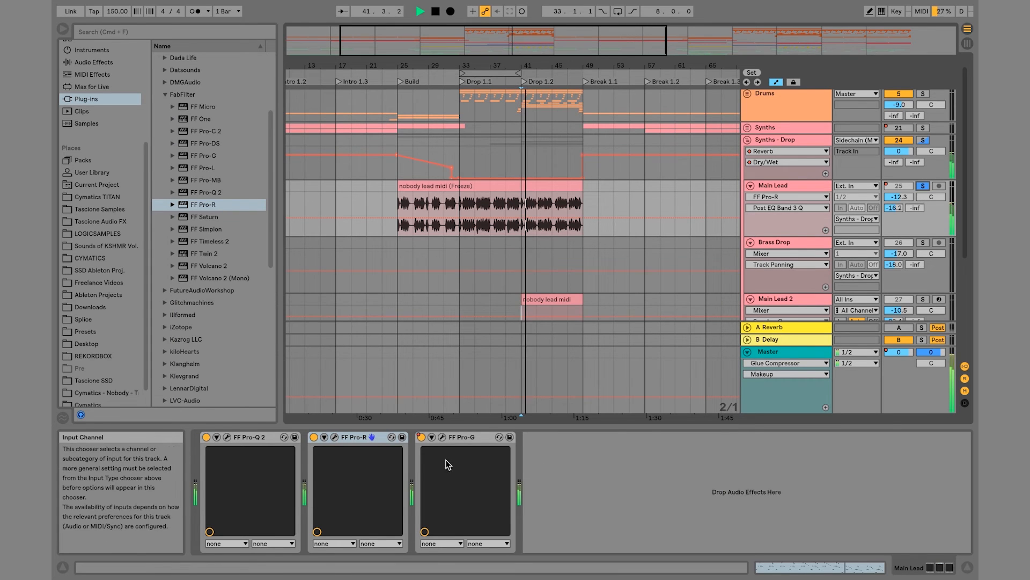
pyautogui.click(442, 437)
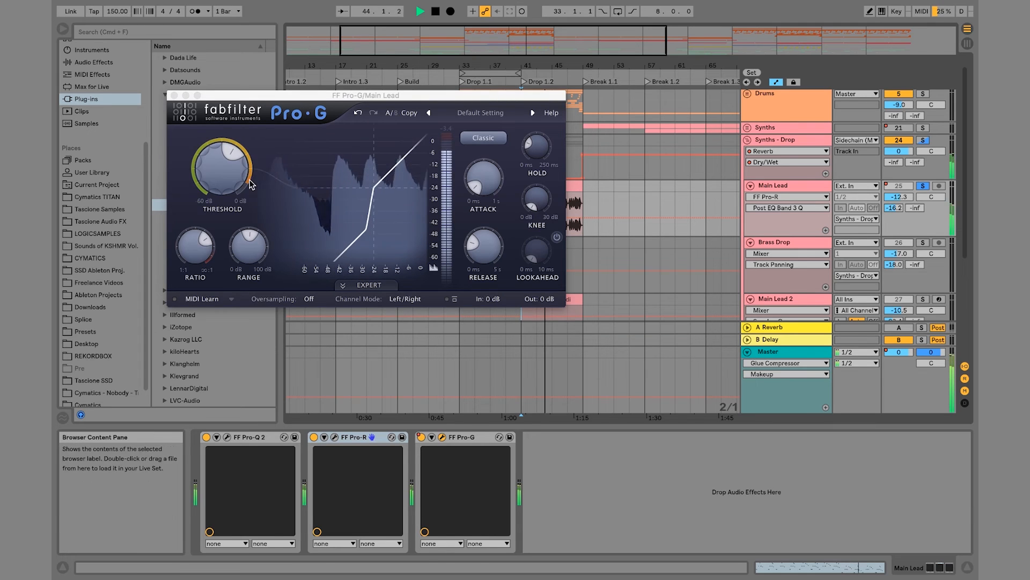
pyautogui.click(175, 95)
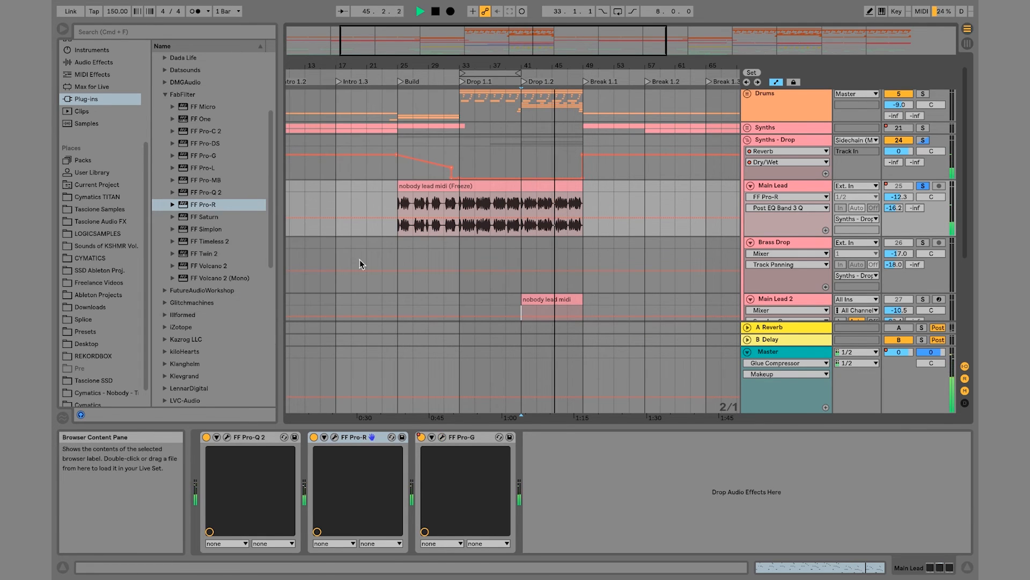
# Step: Clear the solos to hear the full mix, and set the Main Lead's Pro-R Decay Rate to 101% and Mix to 21.51%
pyautogui.click(922, 140)
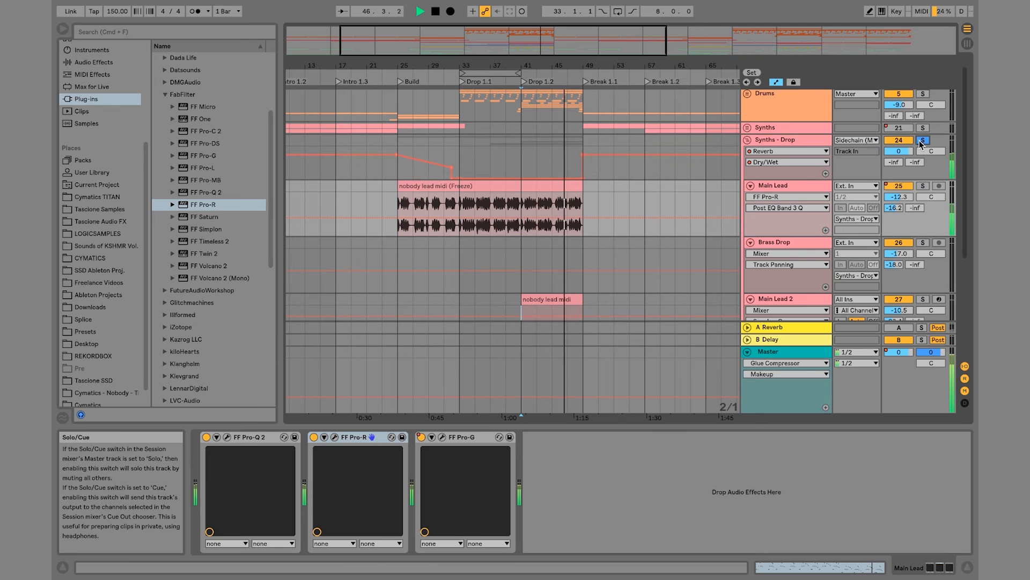
pyautogui.click(788, 185)
pyautogui.click(334, 436)
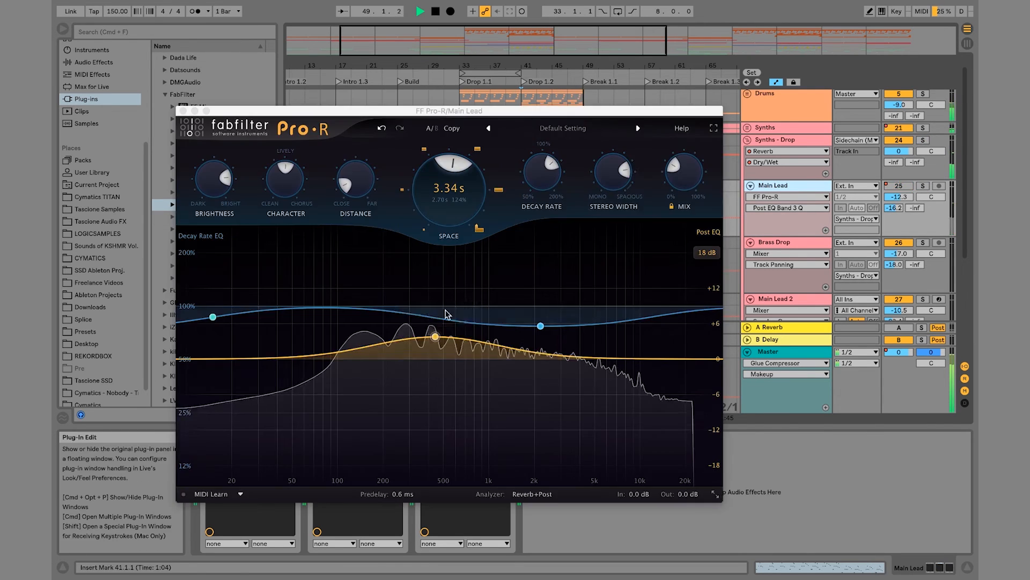
pyautogui.click(529, 185)
pyautogui.moveTo(529, 186); pyautogui.dragTo(530, 195)
pyautogui.moveTo(689, 180); pyautogui.dragTo(692, 188)
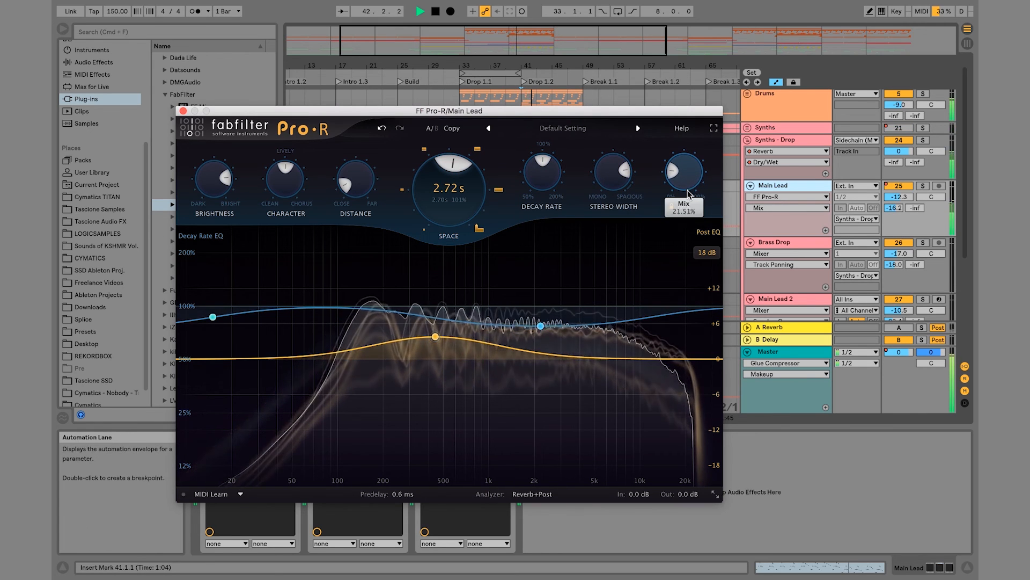
# Step: Lower the Pro-R Post EQ mid band to just below 0 dB and add a slight boost near 4 kHz
pyautogui.moveTo(435, 337); pyautogui.dragTo(438, 365)
pyautogui.moveTo(587, 360)
pyautogui.mouseDown()
pyautogui.moveTo(587, 340)
pyautogui.moveTo(660, 310)
pyautogui.moveTo(639, 249)
pyautogui.moveTo(579, 280)
pyautogui.moveTo(578, 346)
pyautogui.mouseUp()
pyautogui.click(183, 111)
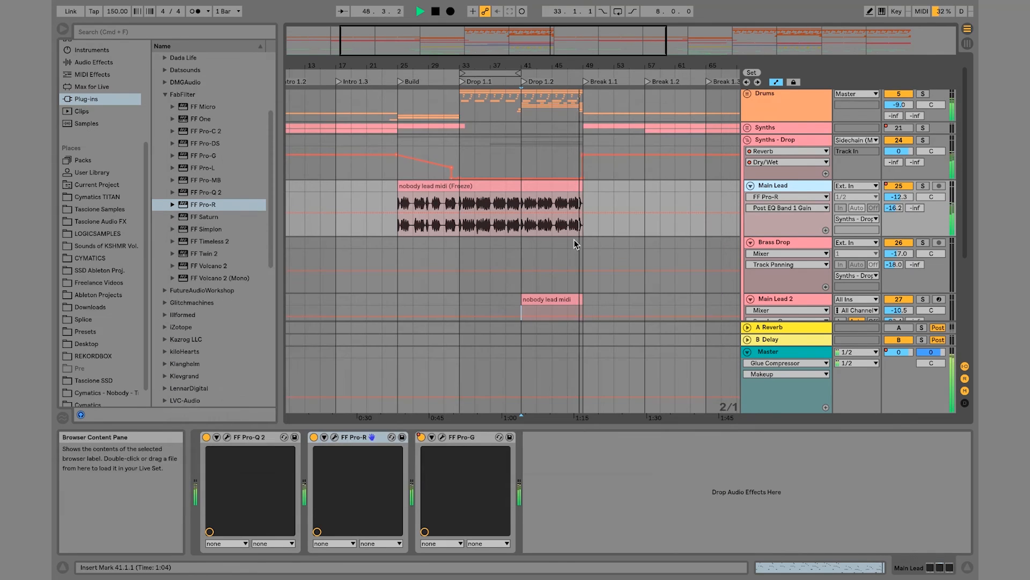
# Step: Restart playback with only the Synths - Drop group soloed
pyautogui.press('space')
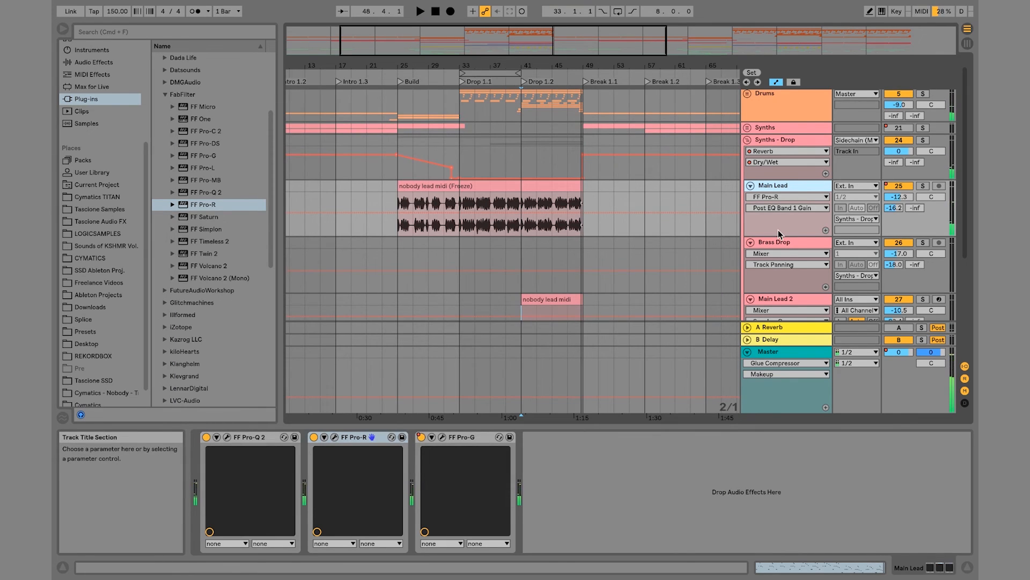
pyautogui.click(766, 141)
pyautogui.click(924, 140)
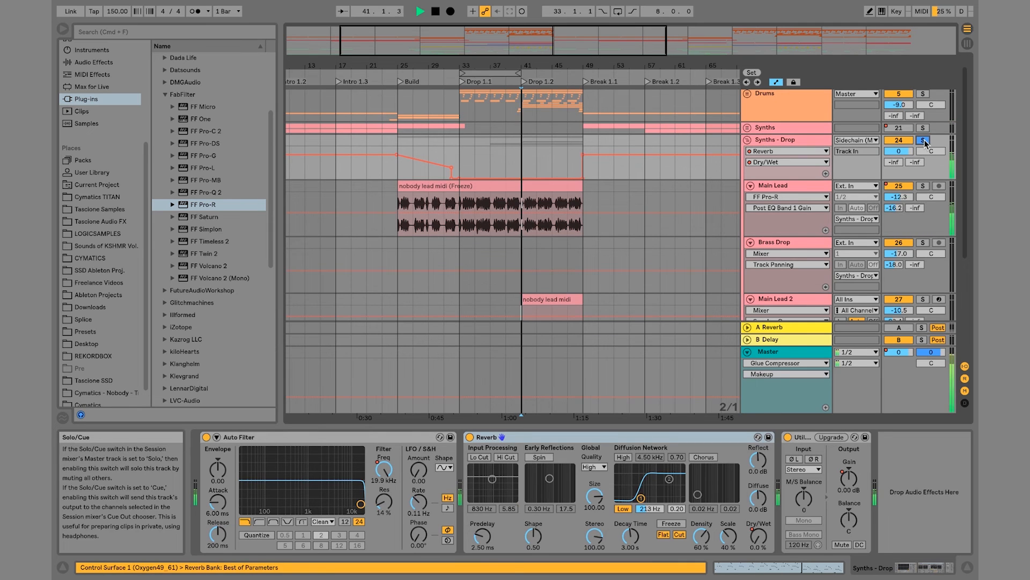
# Step: Add FF Pro-MB to the Synths - Drop group, load the Mix Bus preset EDM Master Part 1 of 3 bM and play
pyautogui.doubleClick(192, 179)
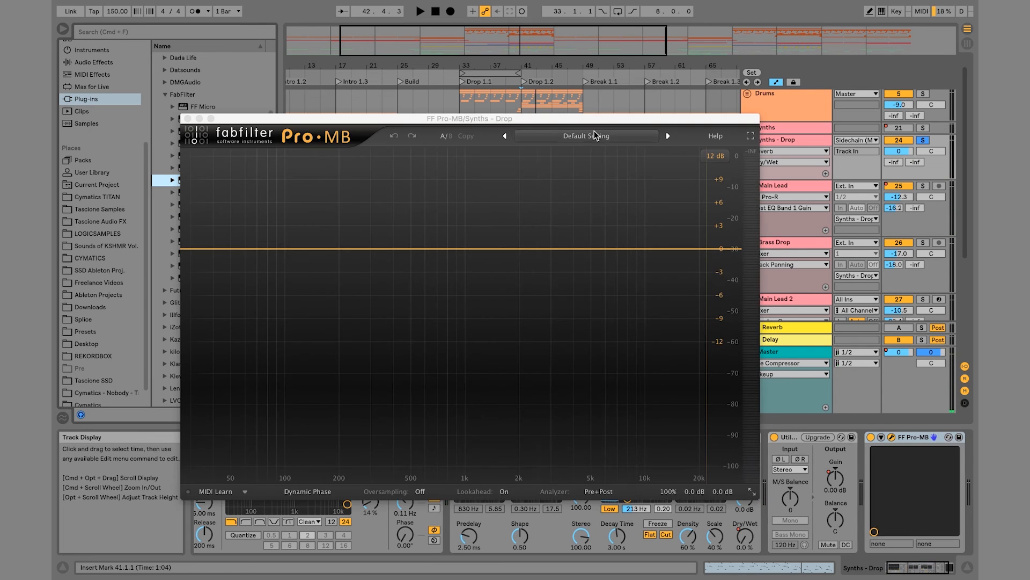
pyautogui.click(595, 131)
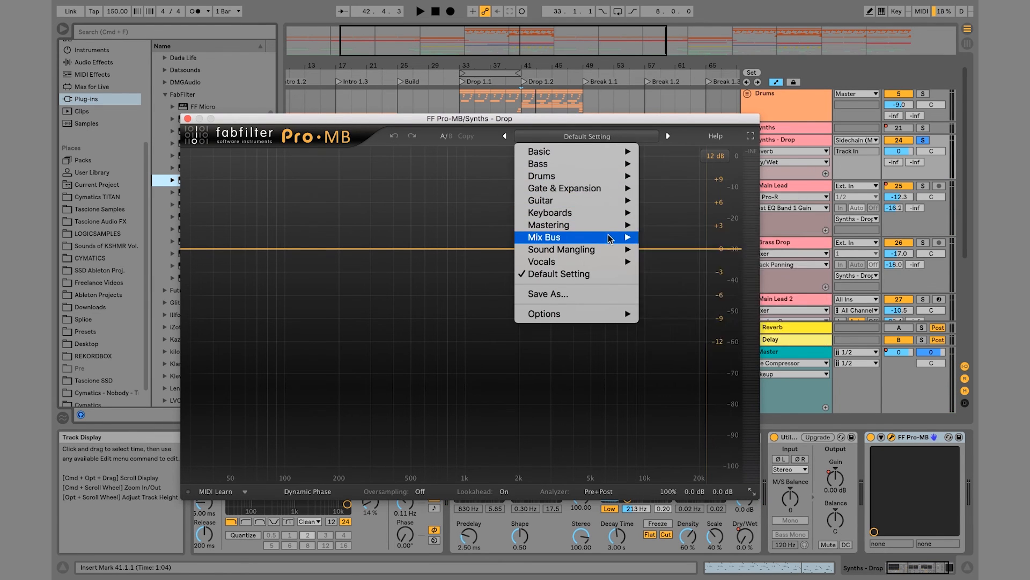
pyautogui.moveTo(610, 239)
pyautogui.click(707, 261)
pyautogui.press('space')
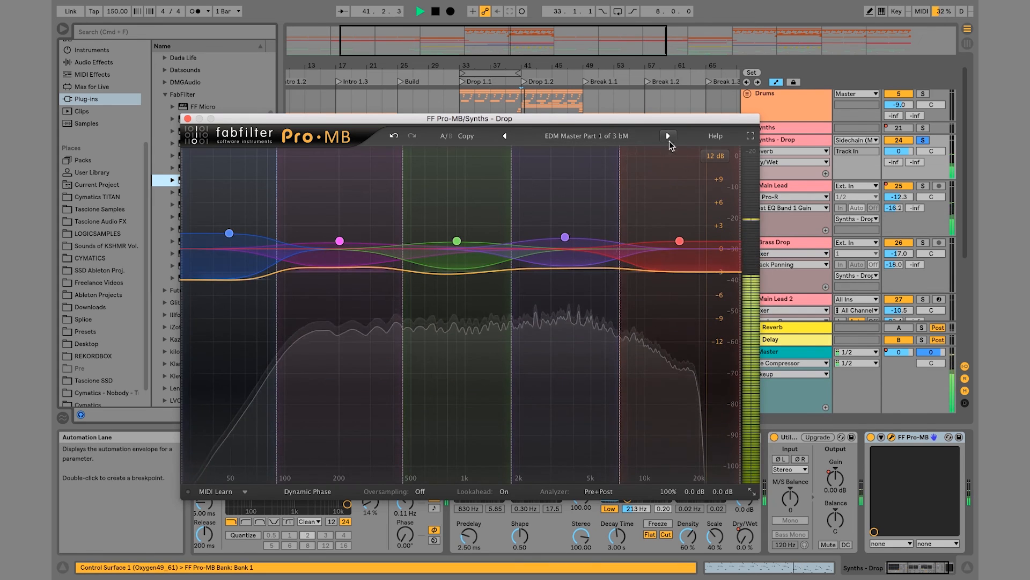
# Step: Audition the following Pro-MB presets up to Smooth Bass and Smooth Highs bM, then remove Pro-MB from the Synths - Drop group
pyautogui.click(669, 137)
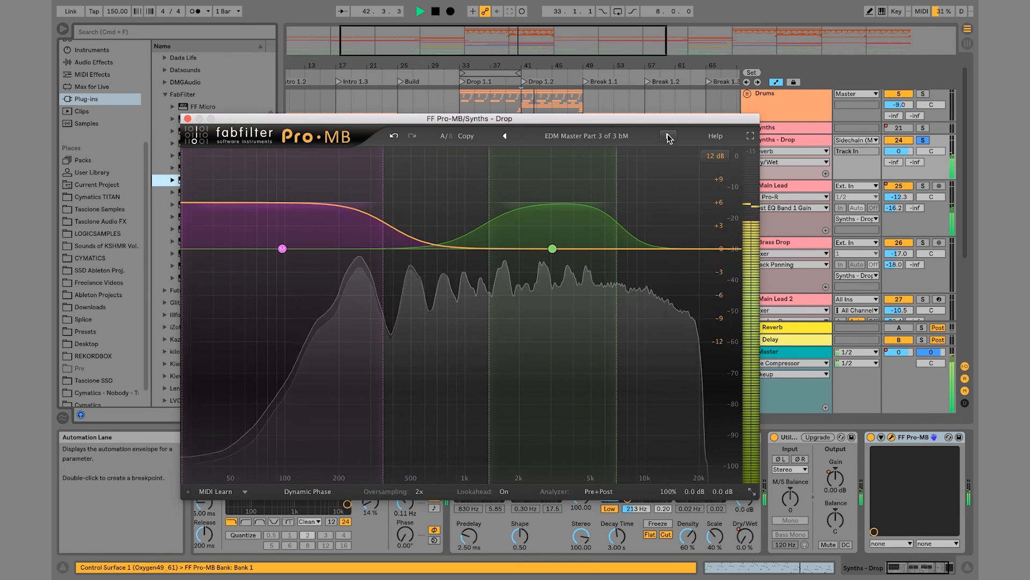
pyautogui.click(668, 136)
pyautogui.click(668, 137)
pyautogui.click(668, 137)
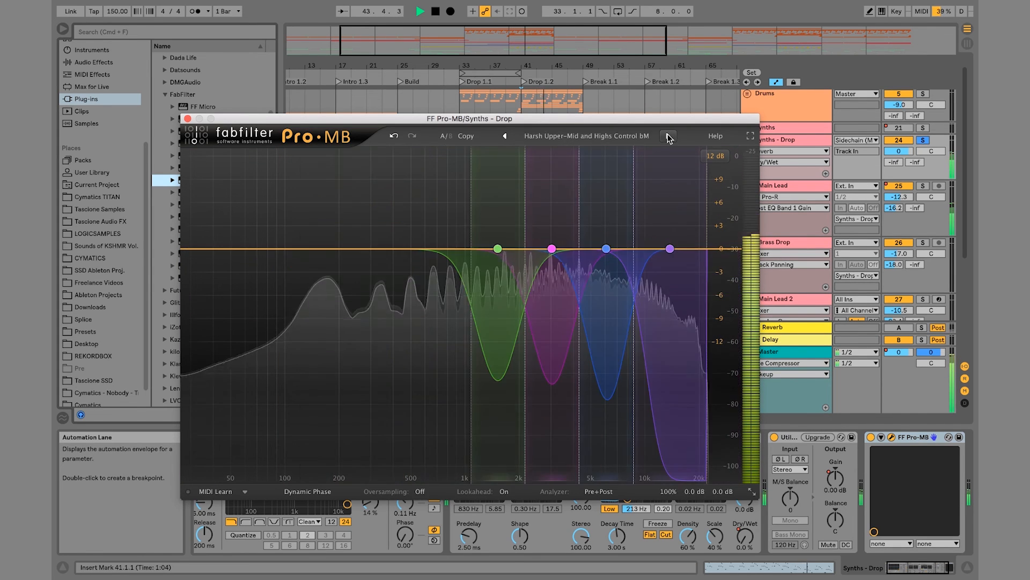
pyautogui.click(668, 137)
pyautogui.click(668, 137)
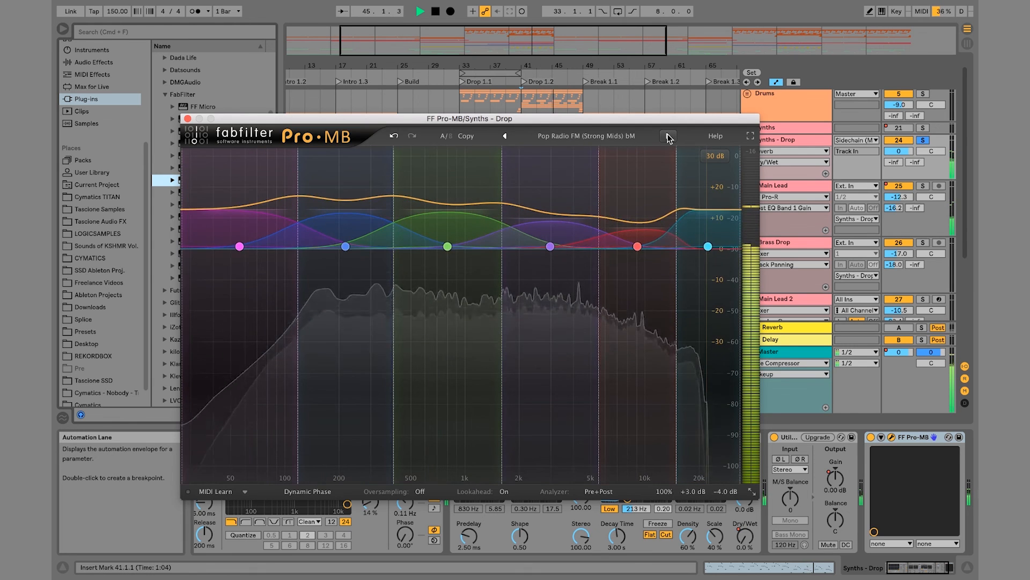
pyautogui.click(668, 137)
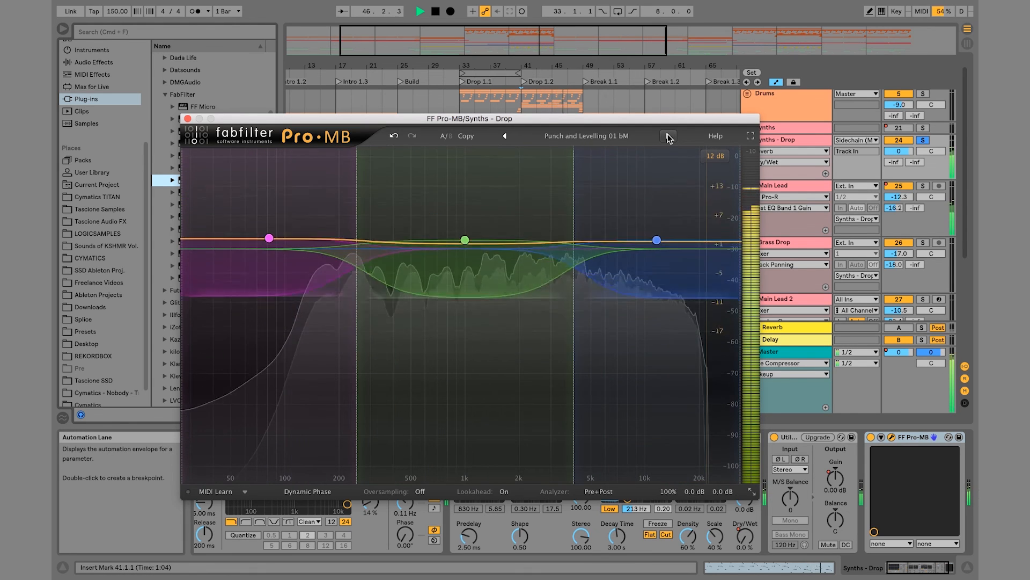
pyautogui.click(668, 137)
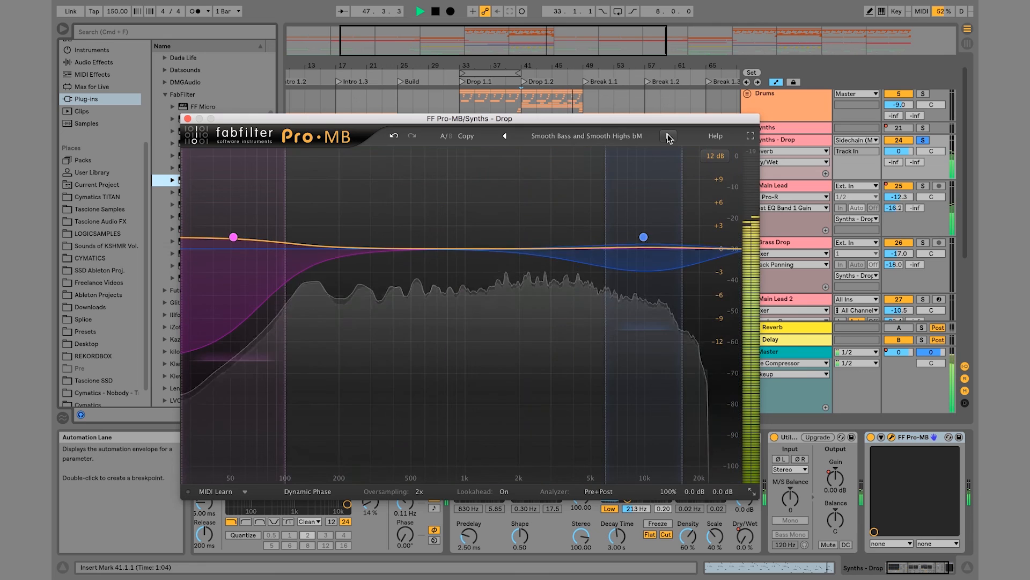
pyautogui.click(871, 438)
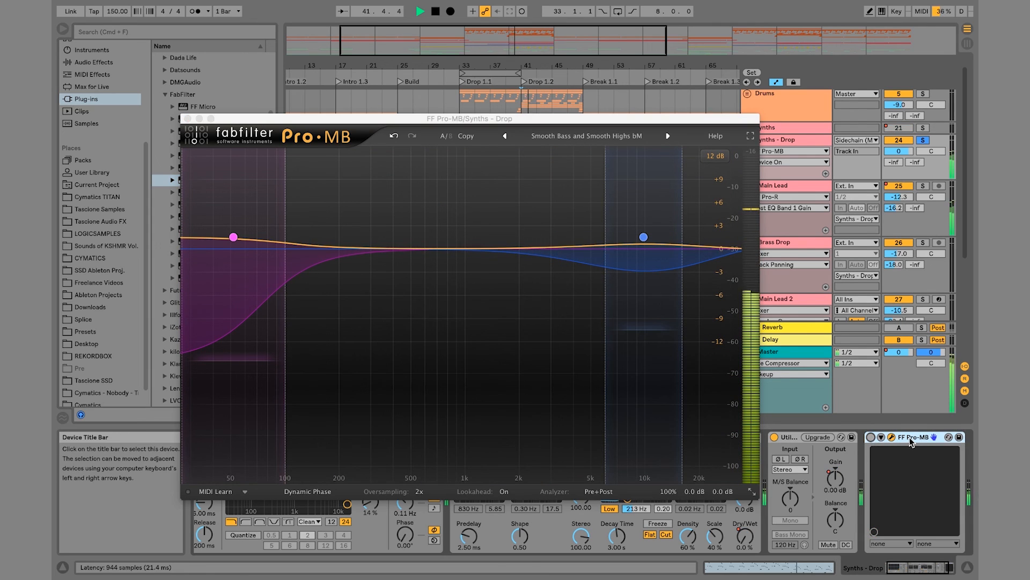
pyautogui.press('Delete')
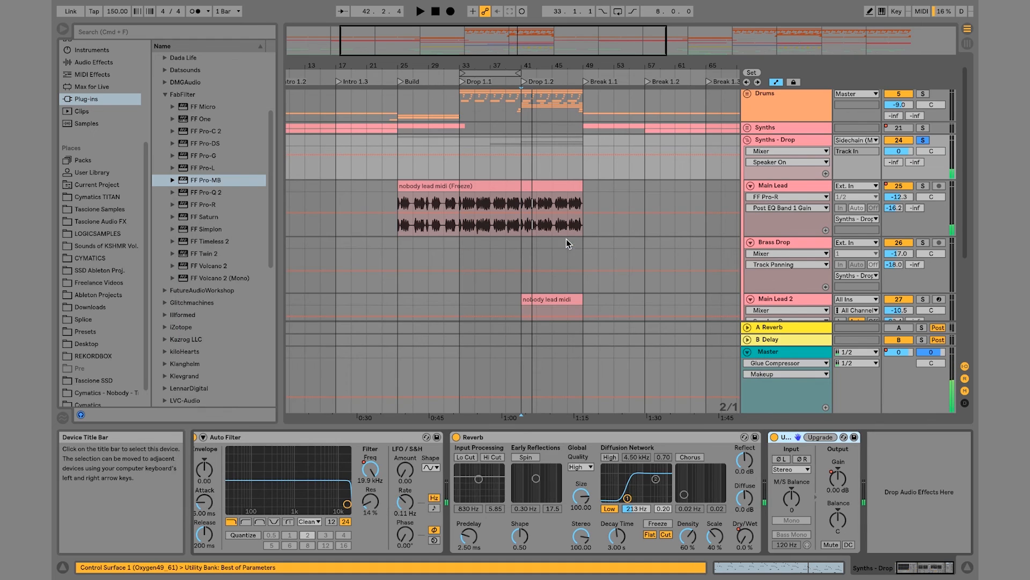
# Step: In the Main Lead's Pro-Q 2, move the high shelf to about 8.8 kHz and lower its gain to below +3.80 dB during playback
pyautogui.click(800, 184)
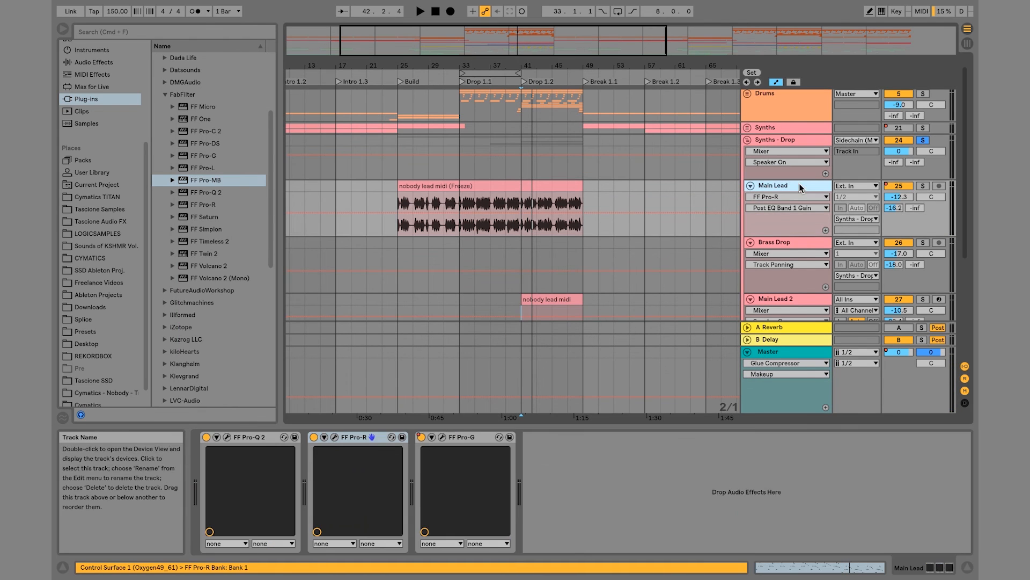
pyautogui.click(227, 437)
pyautogui.press('space')
pyautogui.moveTo(693, 318); pyautogui.dragTo(687, 314)
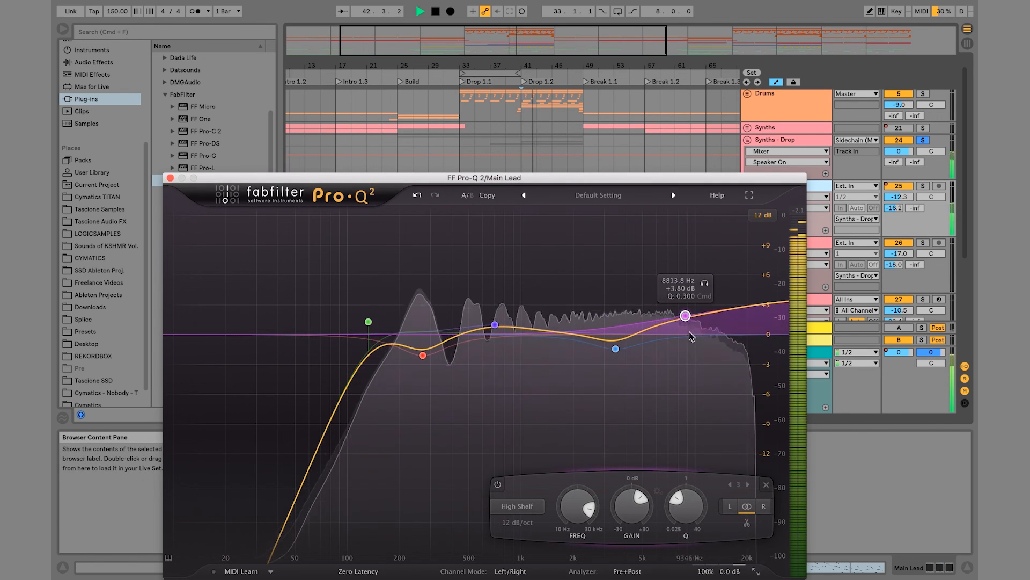
pyautogui.moveTo(686, 316); pyautogui.dragTo(685, 322)
pyautogui.click(171, 178)
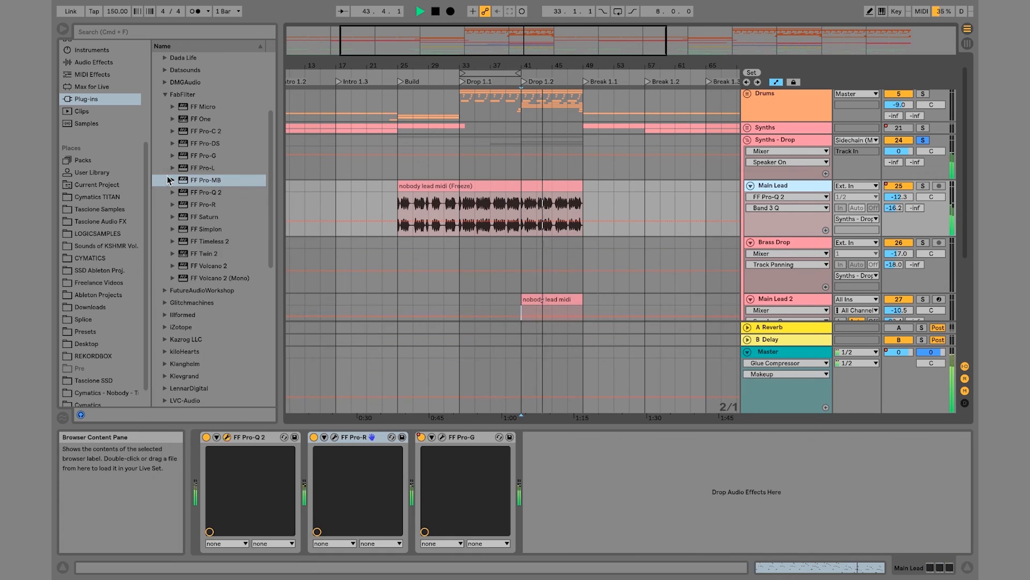
# Step: Bypass and re-enable the Pro-R reverb on the Main Lead track during playback to compare its effect
pyautogui.click(314, 437)
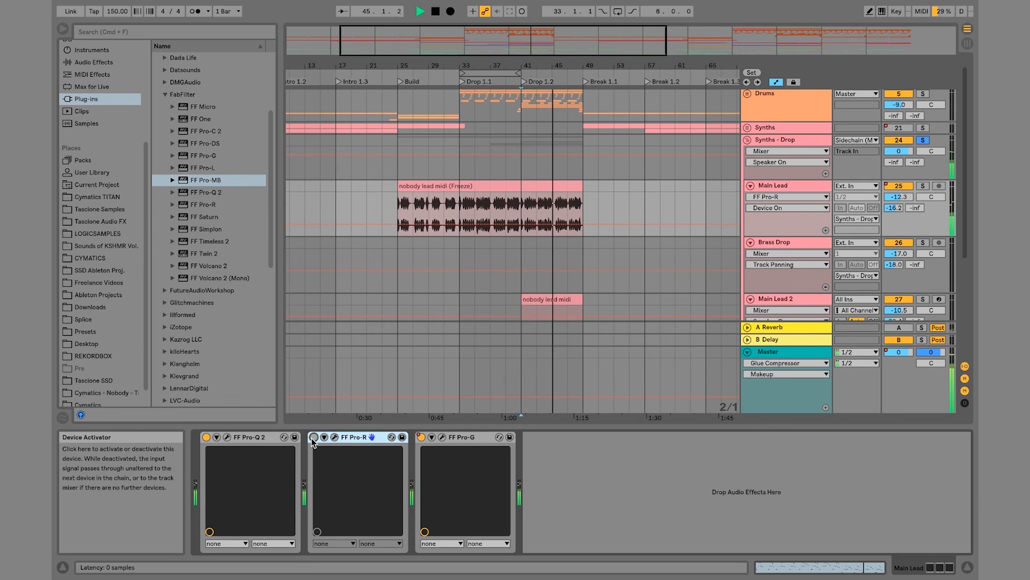
pyautogui.click(314, 437)
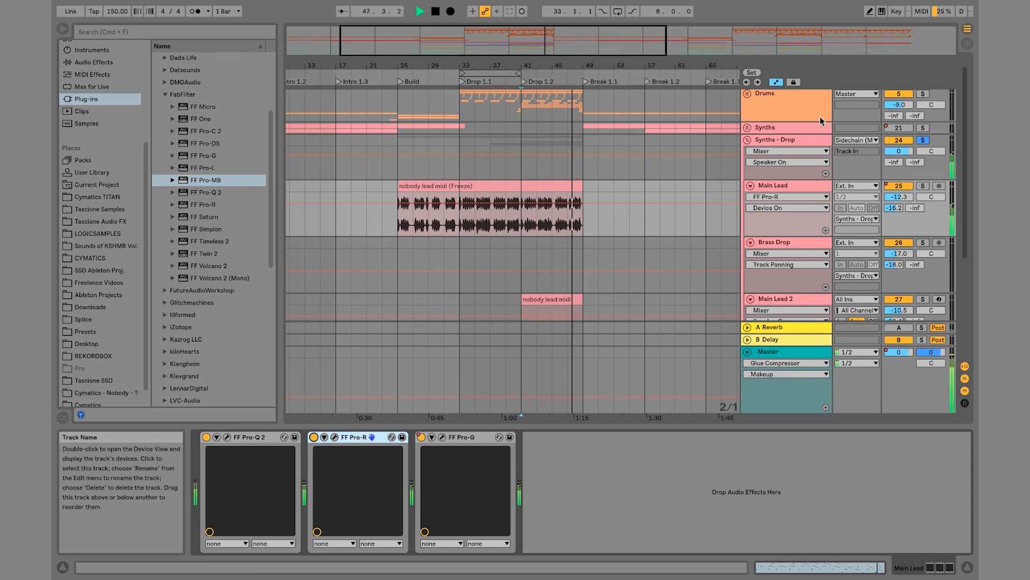
# Step: Restart playback from bar 41 and unsolo the Synths - Drop group to hear it in the full mix
pyautogui.click(813, 144)
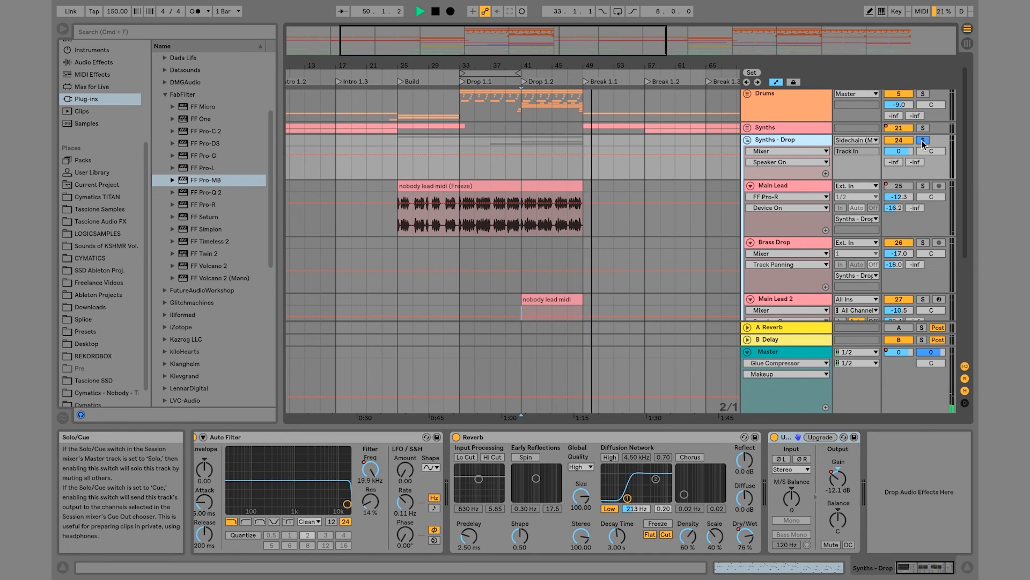
pyautogui.press('space')
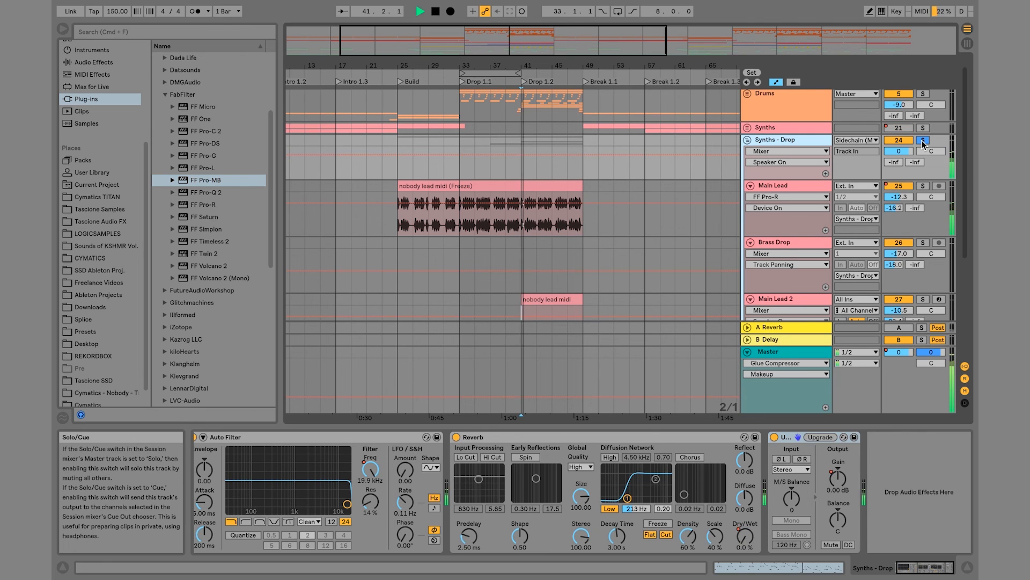
pyautogui.click(923, 140)
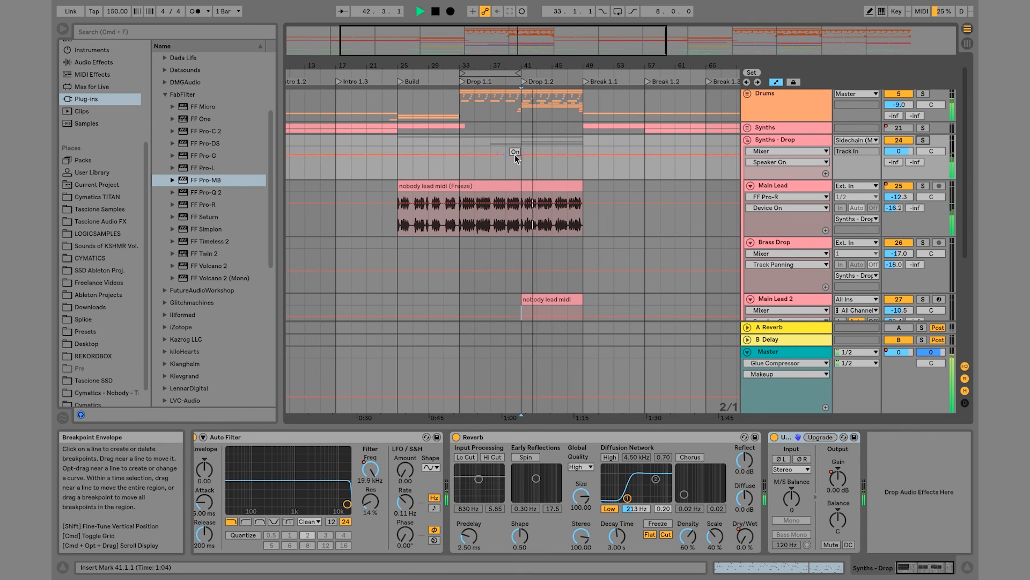
# Step: Unfold the Vox group to view its vocal and chant tracks during playback, and fold it again
pyautogui.scroll(-5, 635, 194)
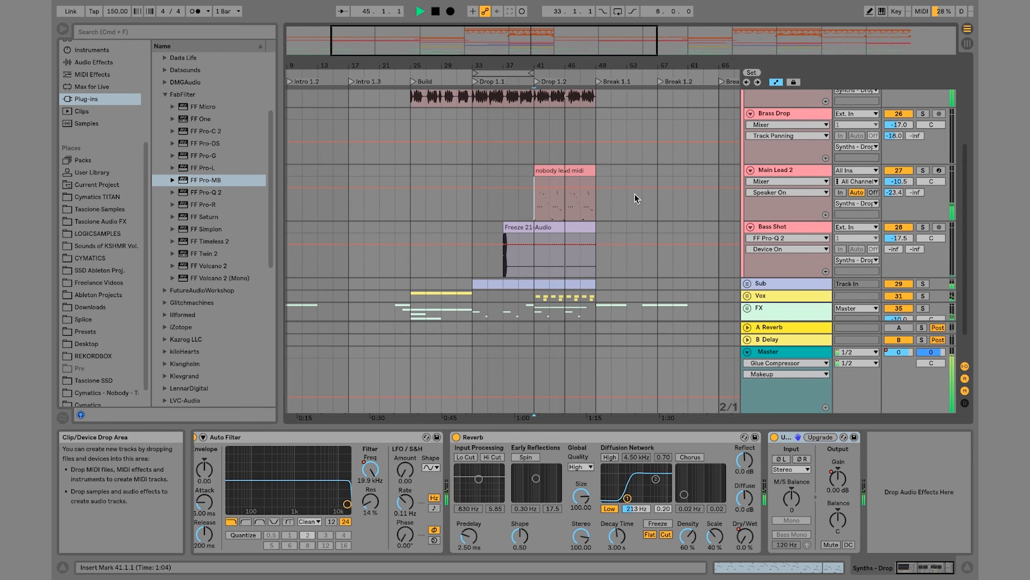
pyautogui.click(748, 296)
pyautogui.scroll(-6, 702, 252)
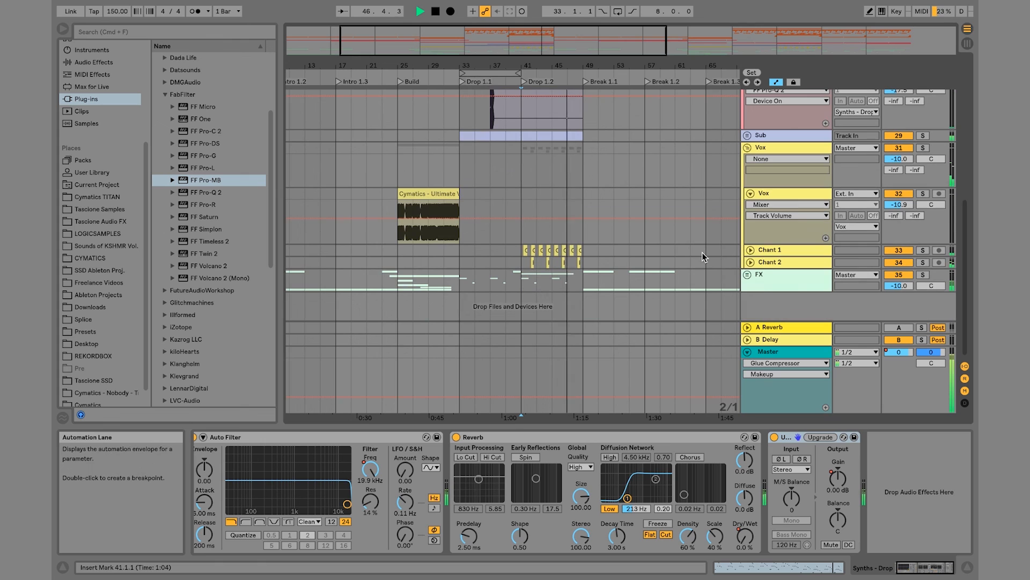
pyautogui.click(748, 147)
# Step: Unfold the FX group to view its tracks, stop playback and expand the siren track
pyautogui.click(747, 160)
pyautogui.scroll(-6, 698, 159)
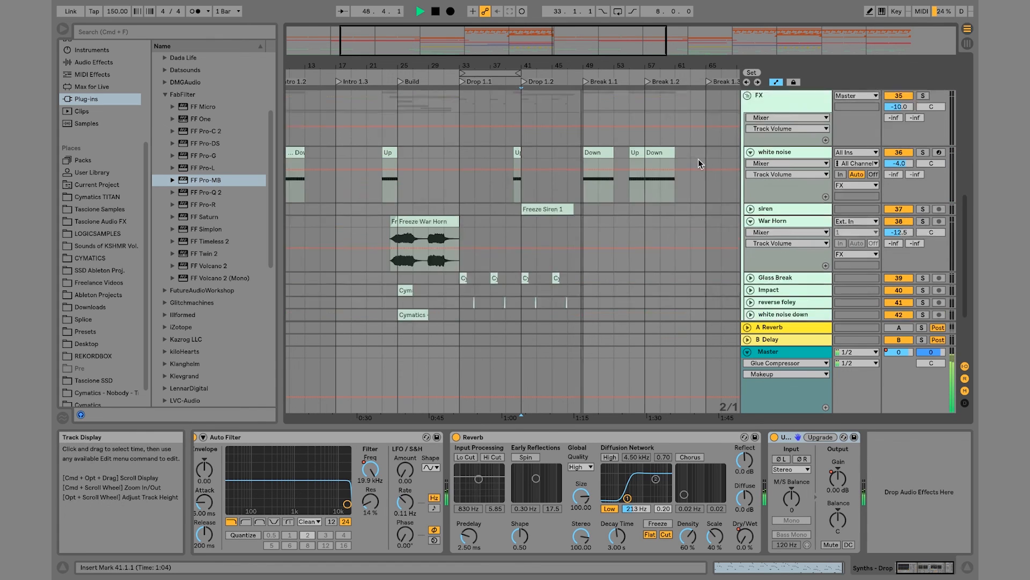
pyautogui.press('space')
pyautogui.click(750, 169)
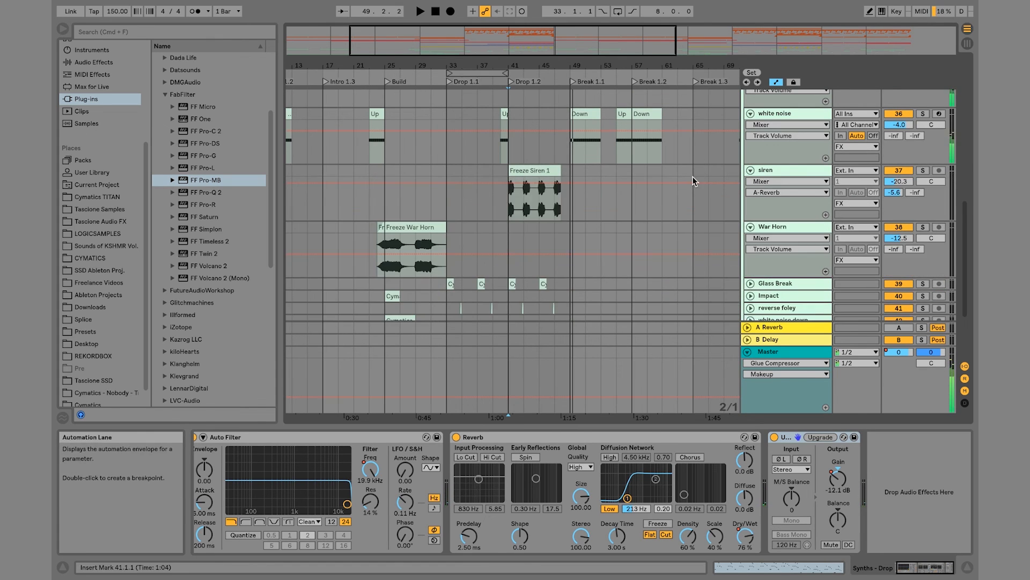
# Step: Fold the Synths - Drop and FX groups, and unfold the Vox group to show its tracks
pyautogui.scroll(10, 692, 177)
pyautogui.click(748, 108)
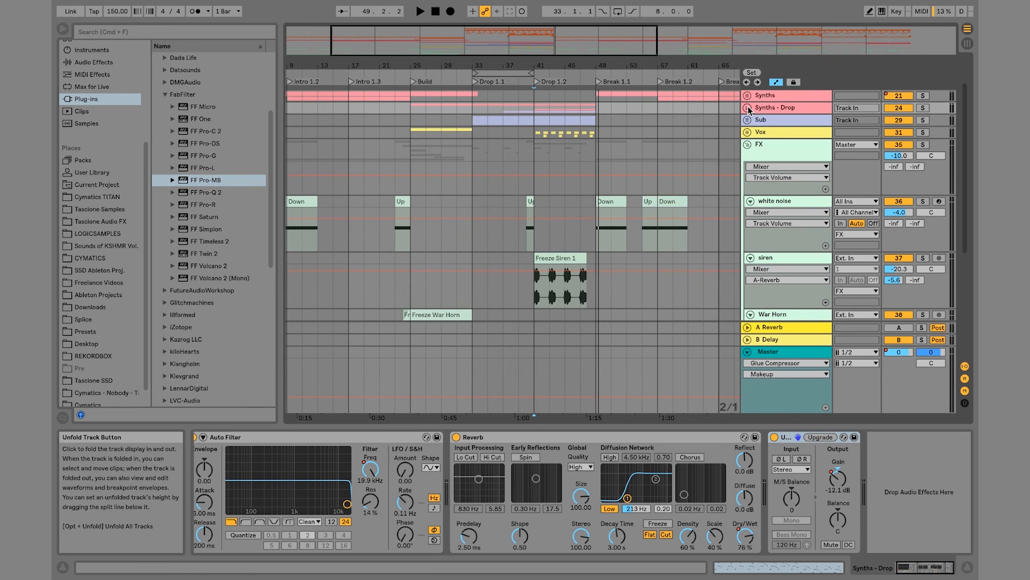
pyautogui.click(748, 146)
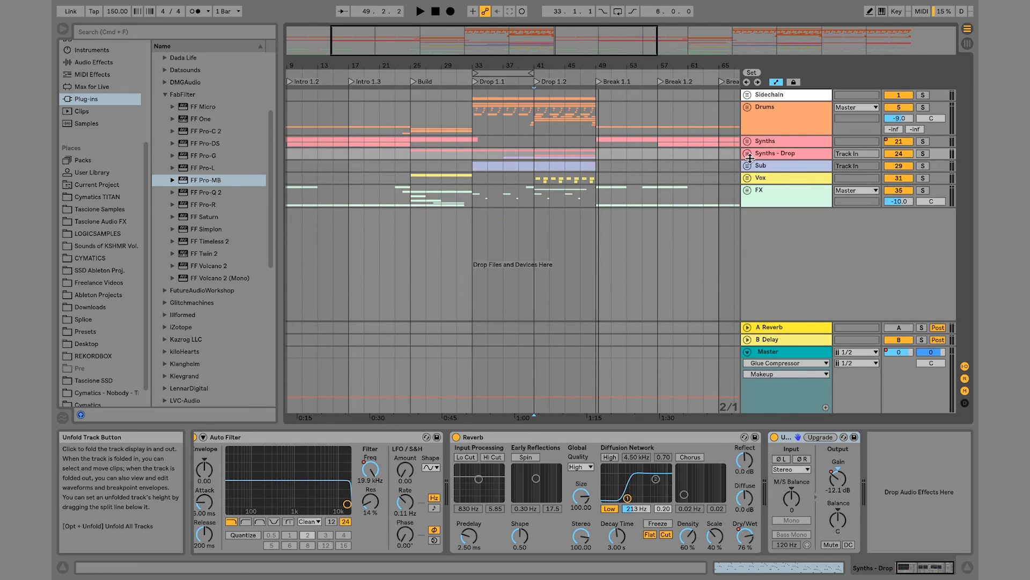
pyautogui.click(747, 178)
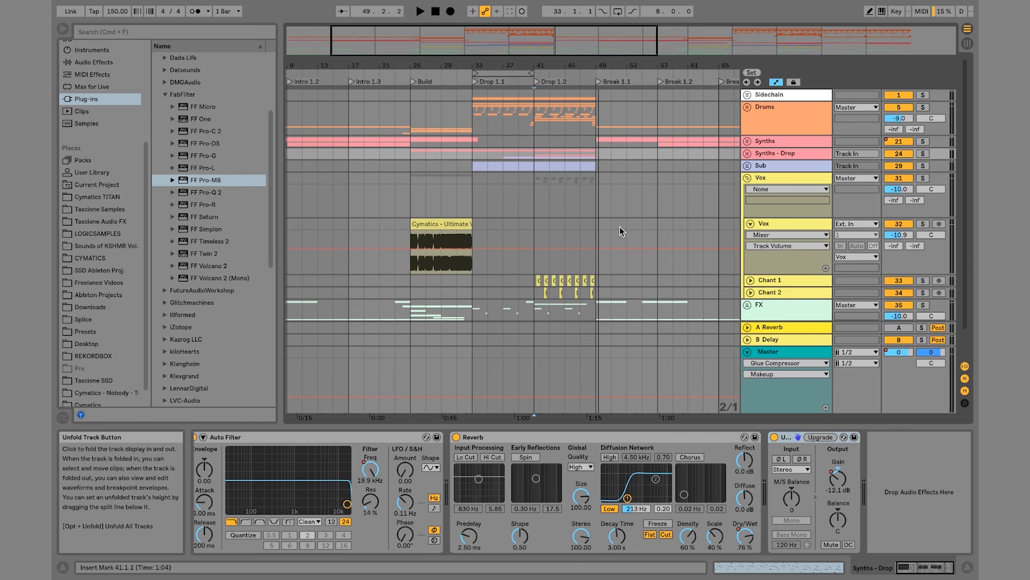